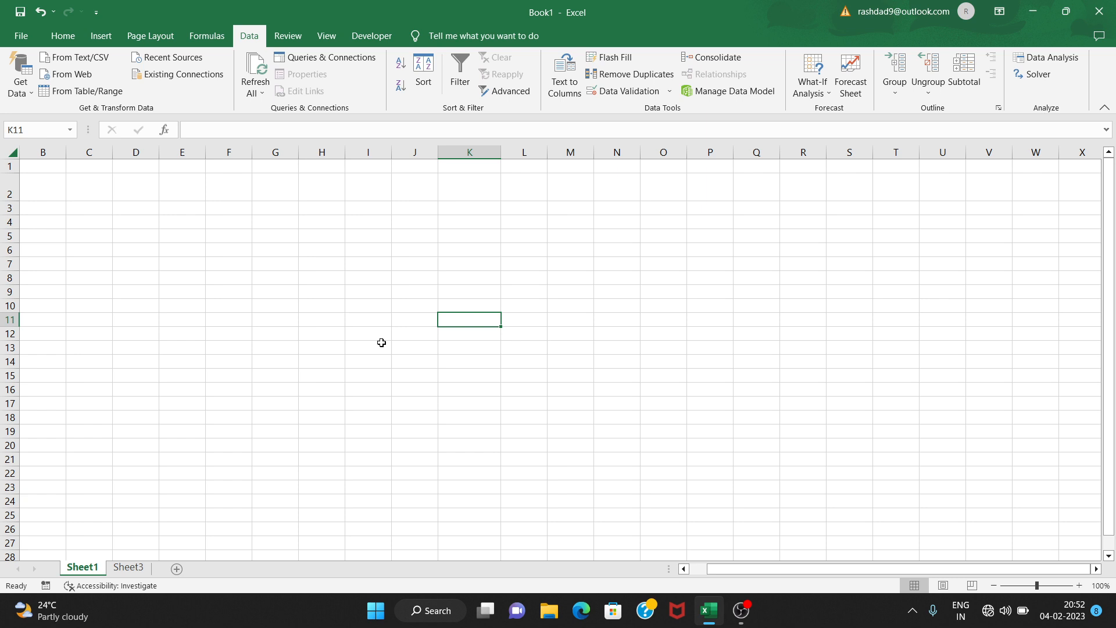
Enter the country names India, USA and Japan in cells K11 to K13
type("I")
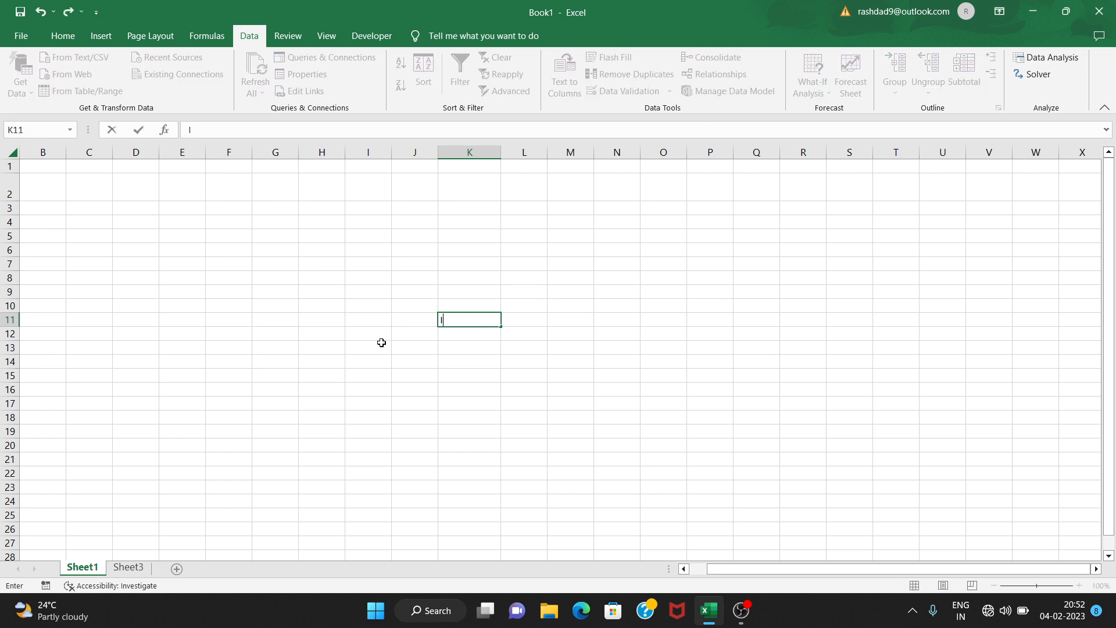
type("ndia")
key("Return")
type("USA")
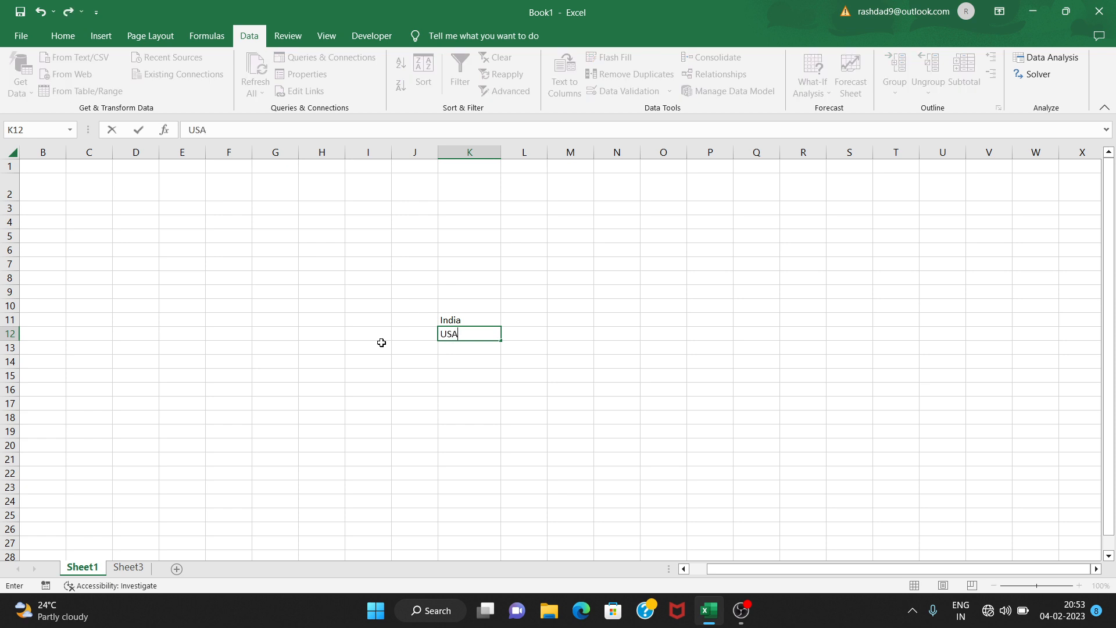
key("Return")
type("Japan")
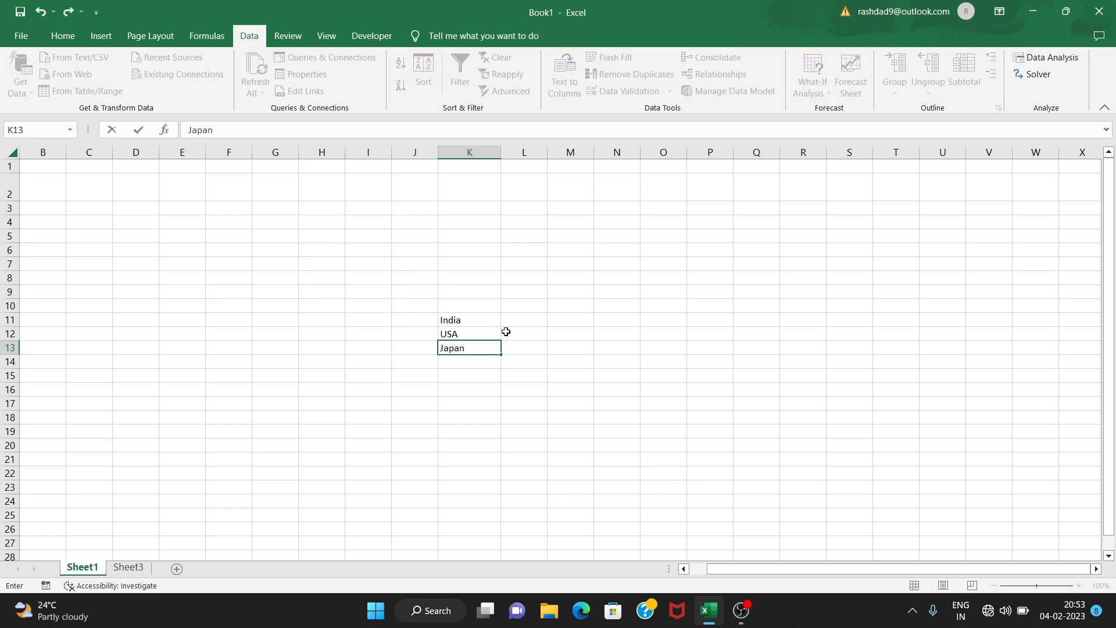
Add list data validation to cell I16 with the source range =$K$11:$K$13
left_click(370, 388)
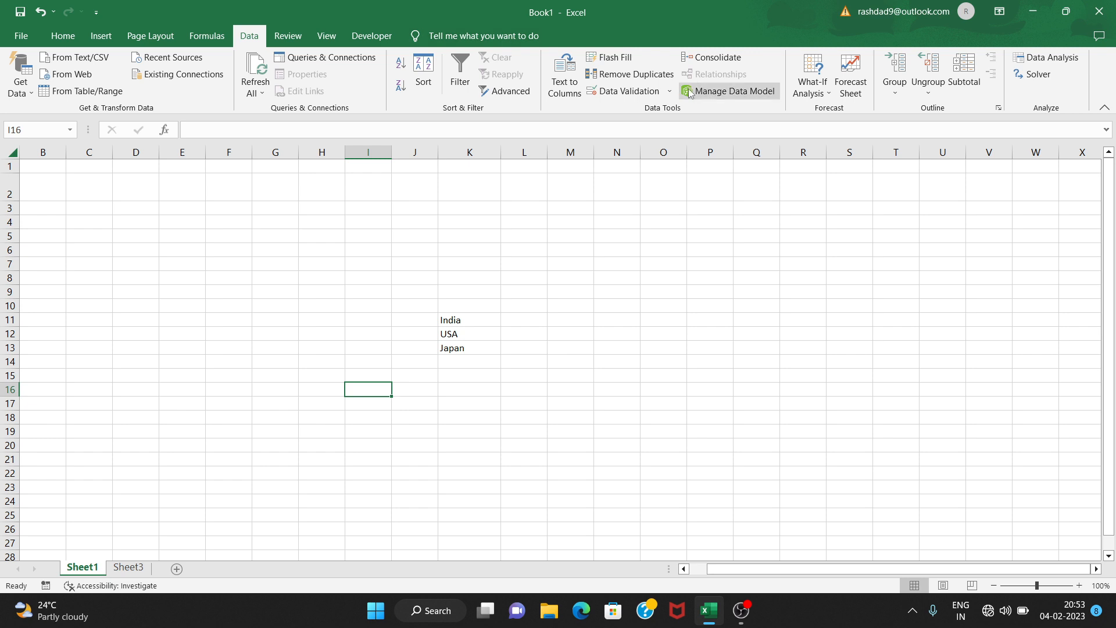
left_click(670, 94)
left_click(631, 107)
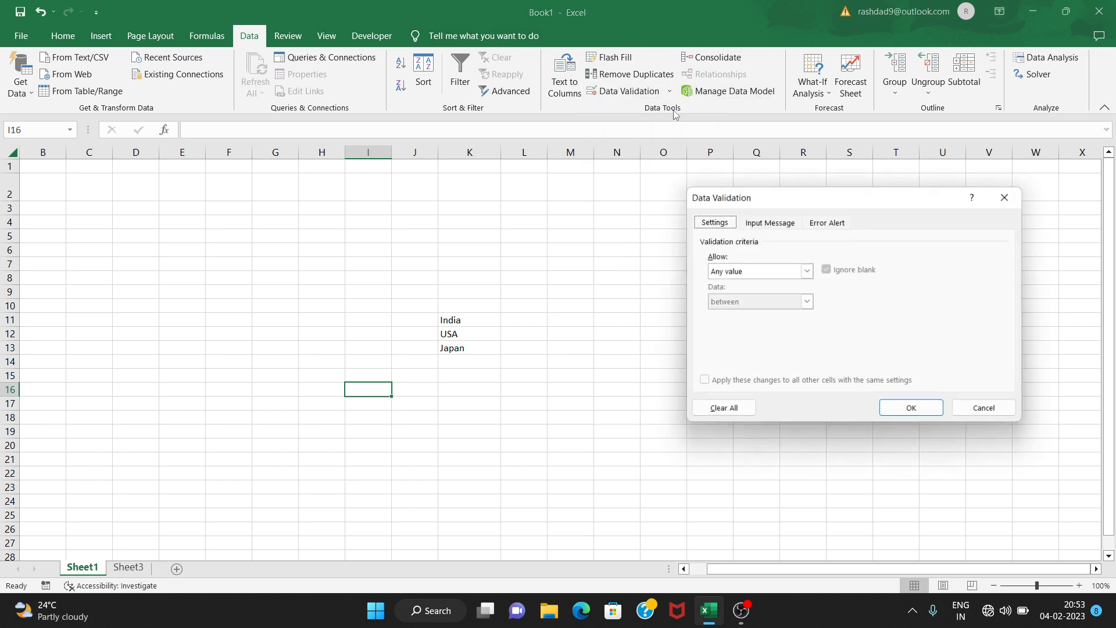
left_click(807, 271)
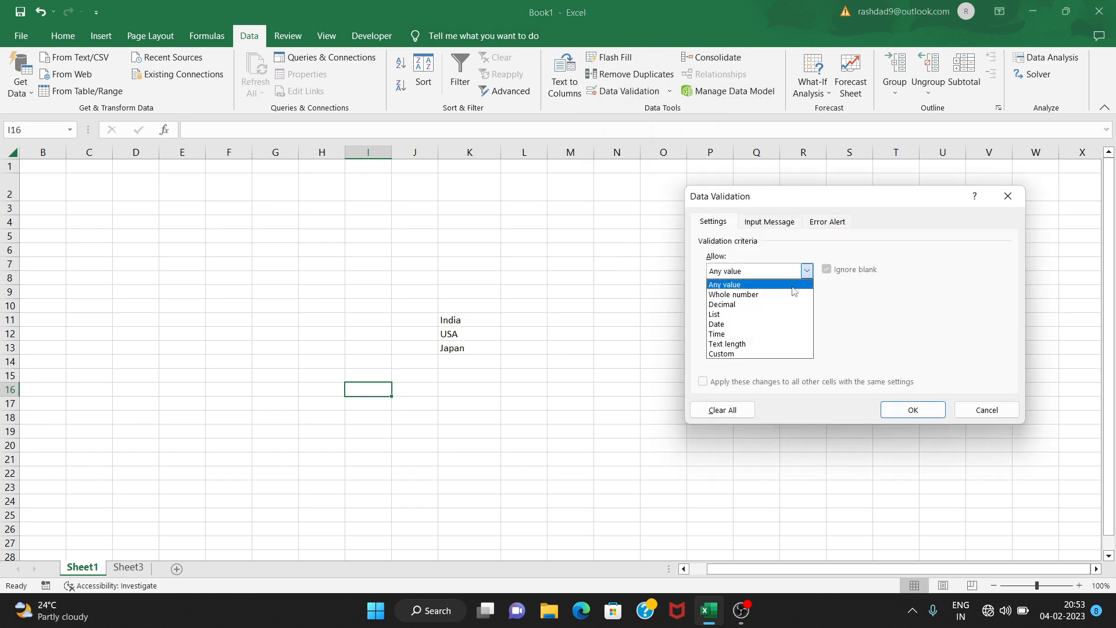
left_click(735, 314)
left_click(918, 331)
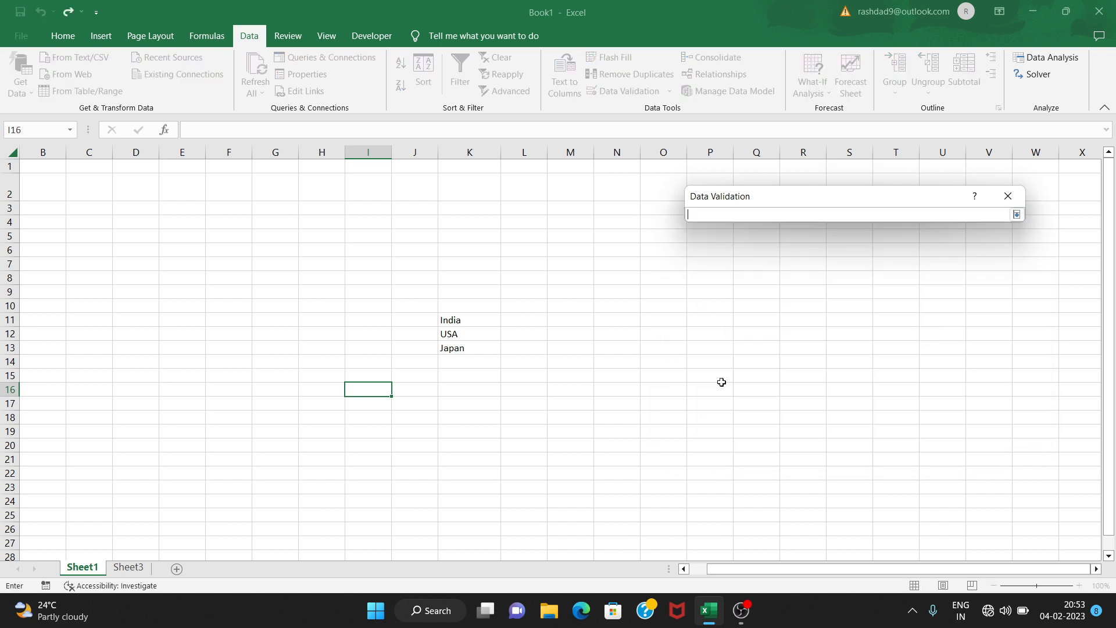
left_click_drag(456, 321, 464, 346)
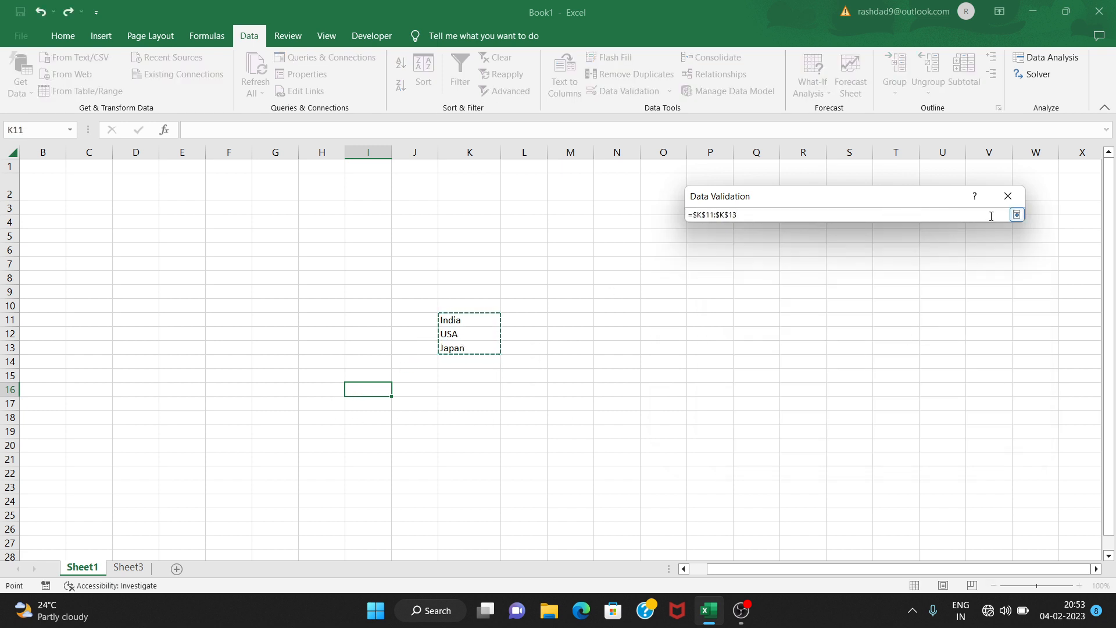
left_click(1017, 215)
left_click(912, 410)
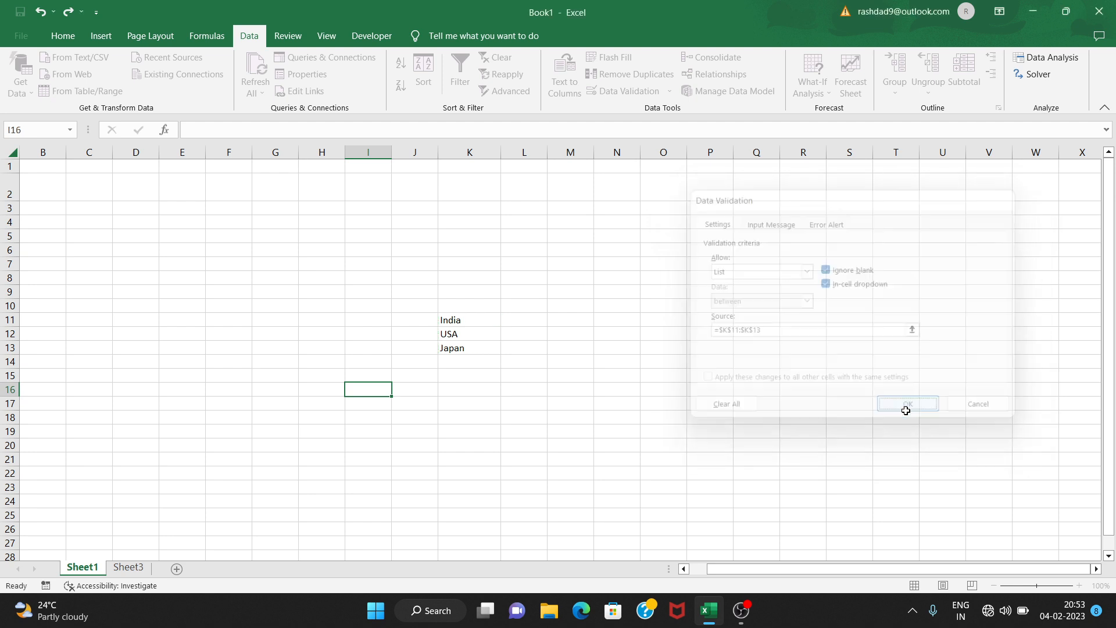
Test the drop-down in I16 by choosing India, USA and Japan in turn, ending on India
left_click(399, 389)
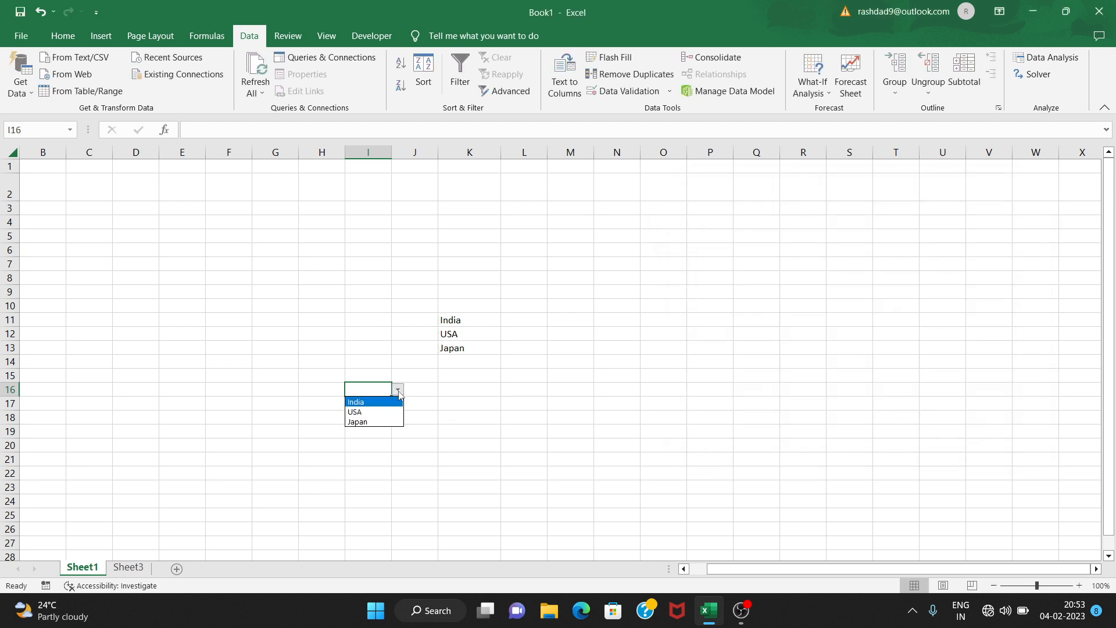
left_click(393, 401)
left_click(399, 390)
left_click(384, 407)
left_click(398, 390)
left_click(385, 422)
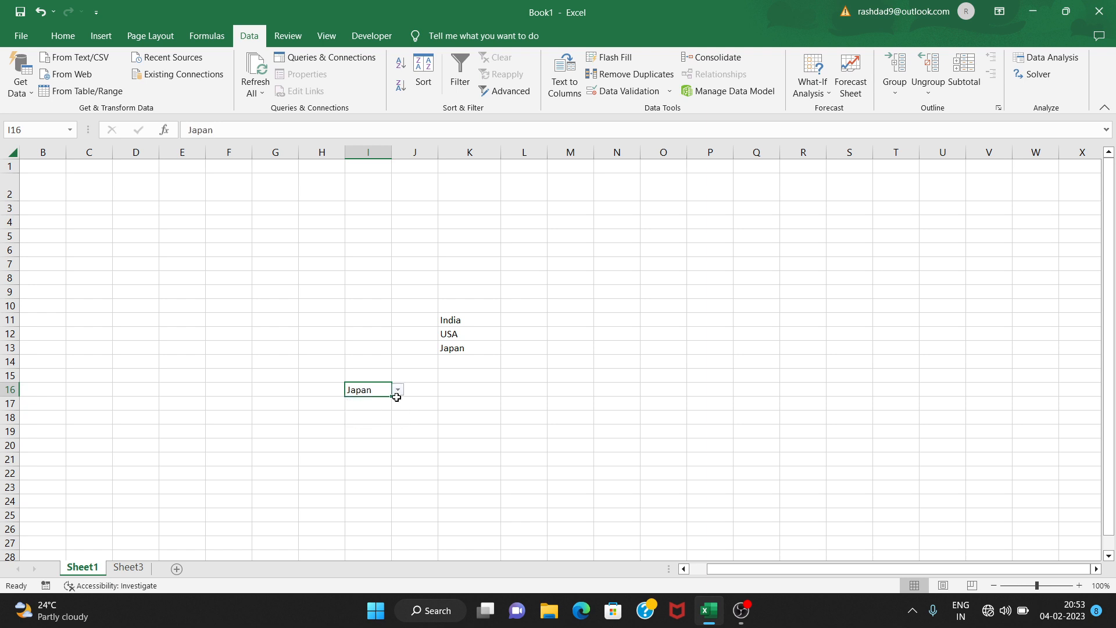
left_click(398, 389)
left_click(395, 402)
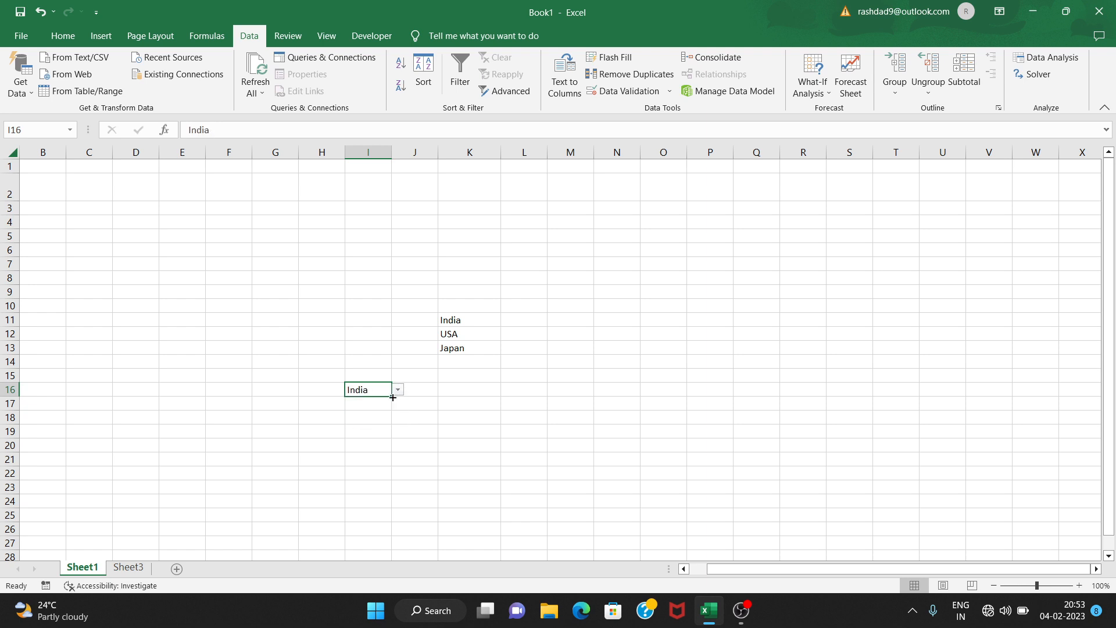
left_click(422, 389)
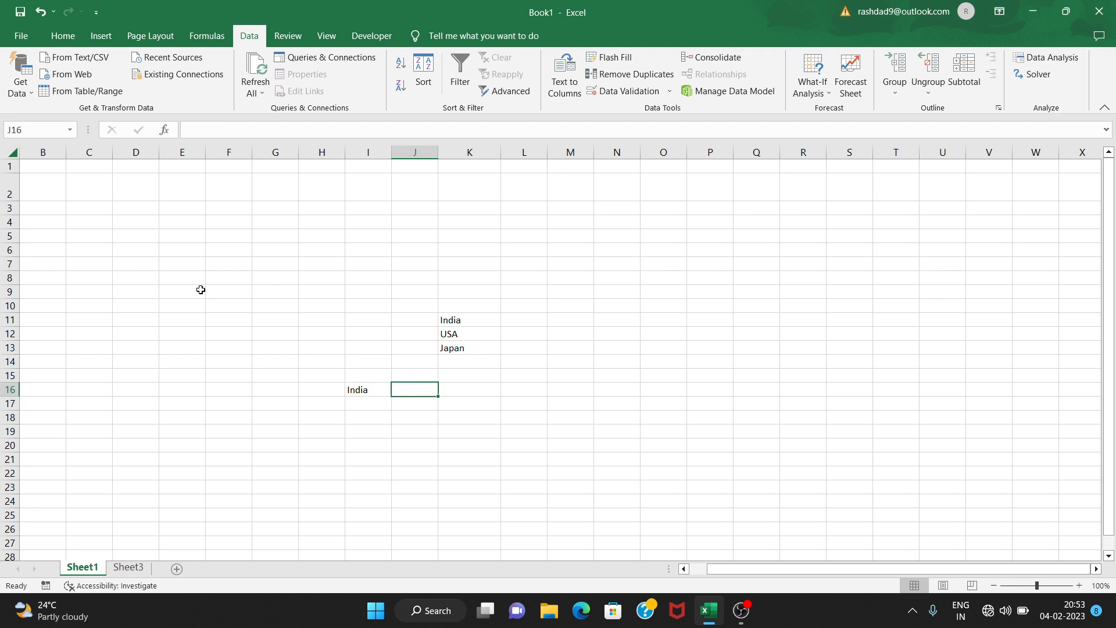
Enter India, USA and Japan as column headings in cells E6 to G6
left_click(189, 247)
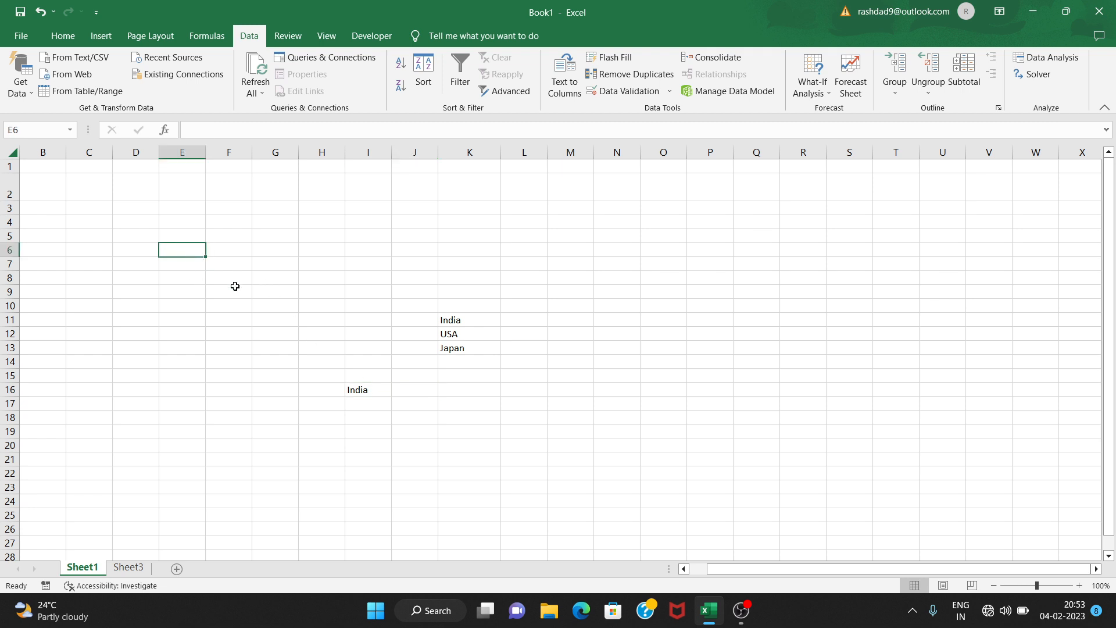
type("In")
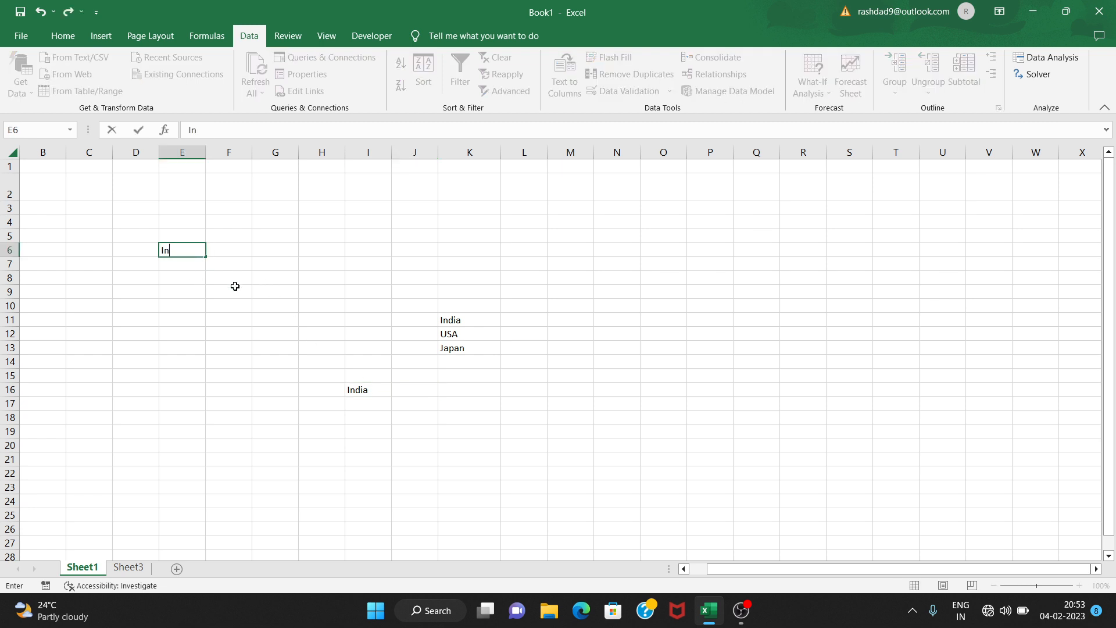
type("dia")
key("Tab")
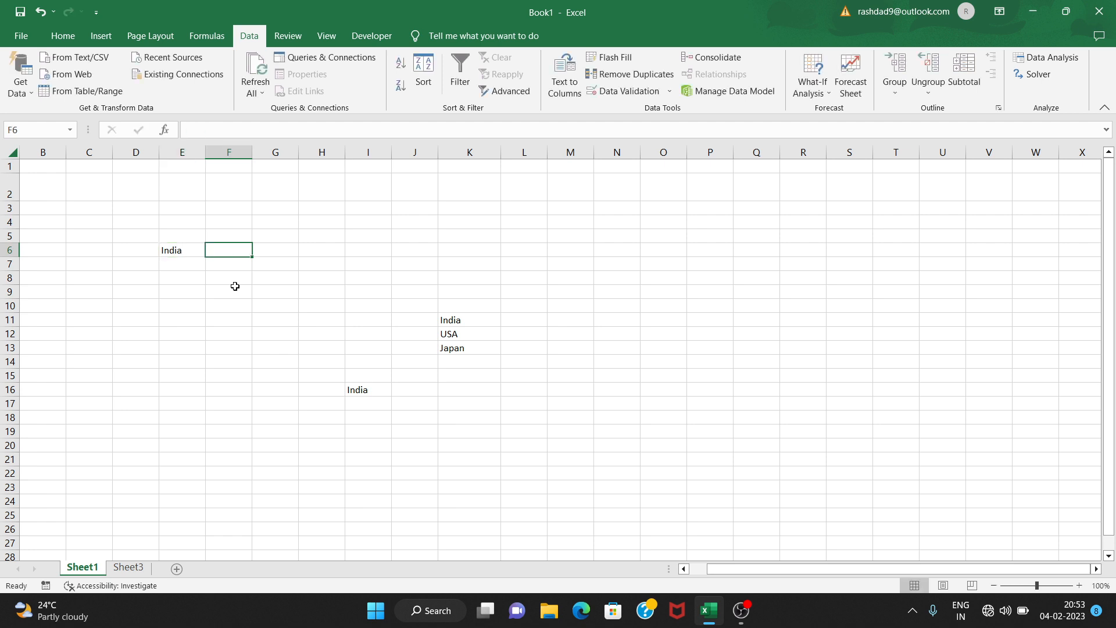
type("USA")
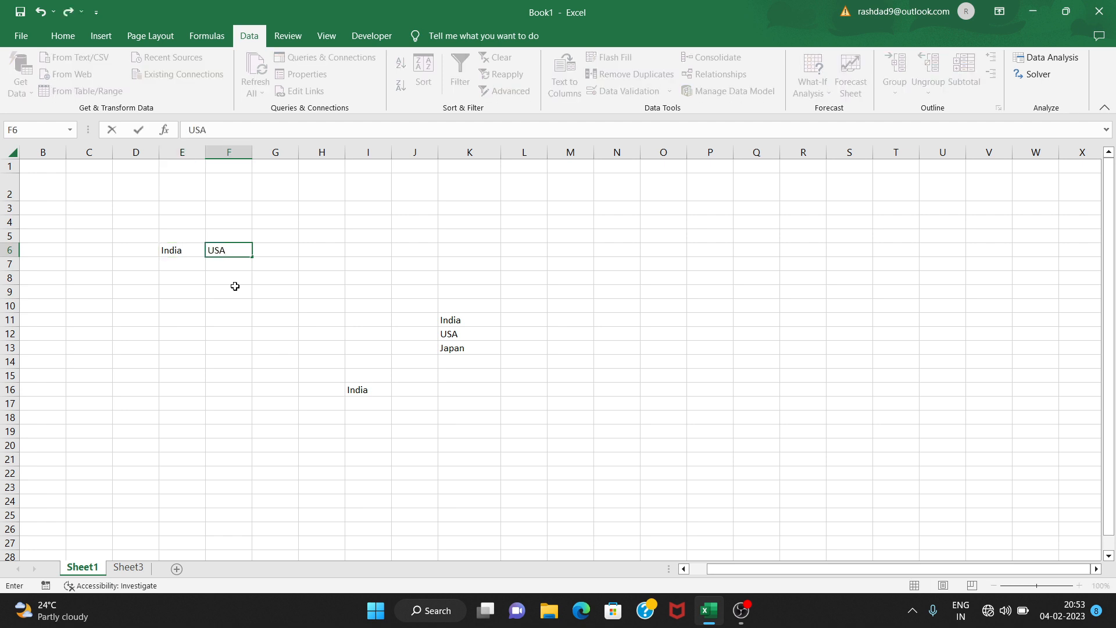
key("Tab")
type("Ja")
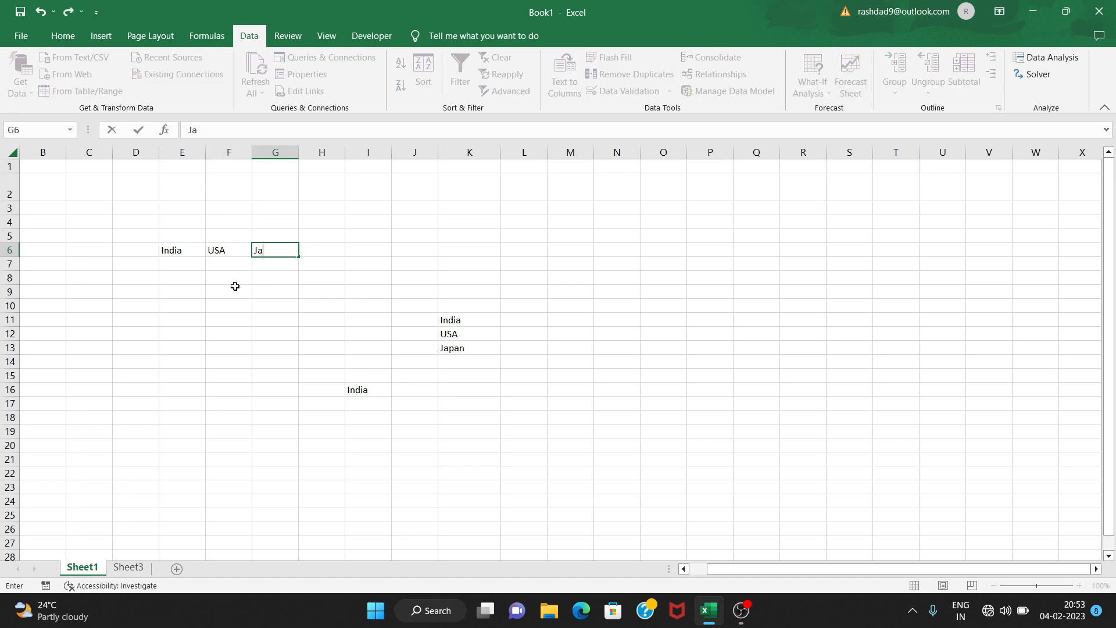
type("pan")
key("Return")
List Hyderabad, Mumbai and Delhi under the India heading in cells E7 to E9
type("Hy")
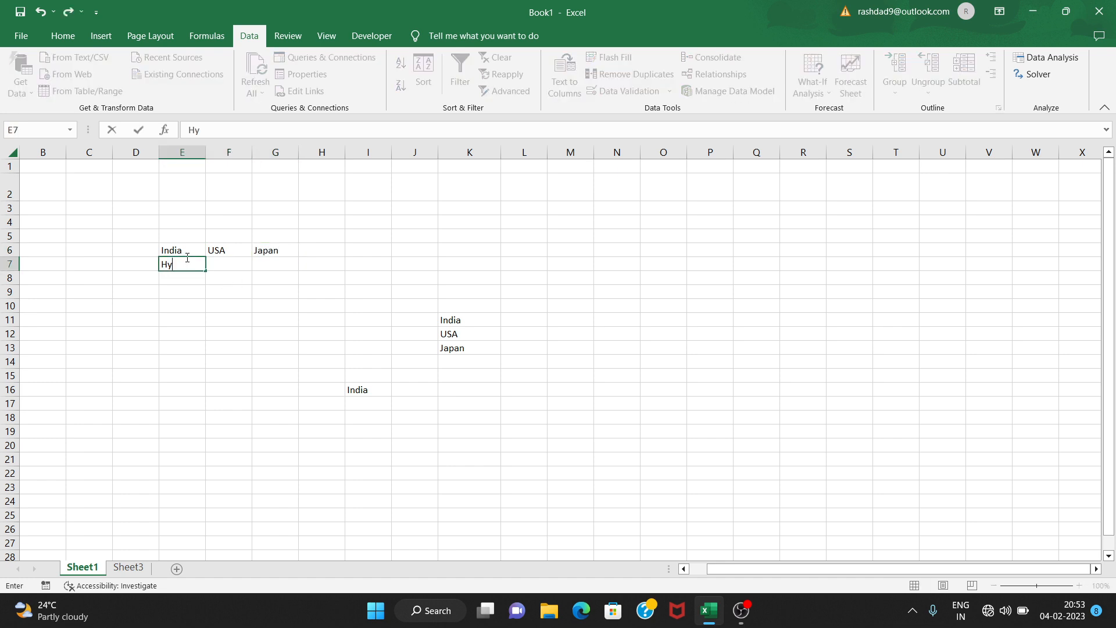
type("derabad")
key("Left")
key("Right")
key("Down")
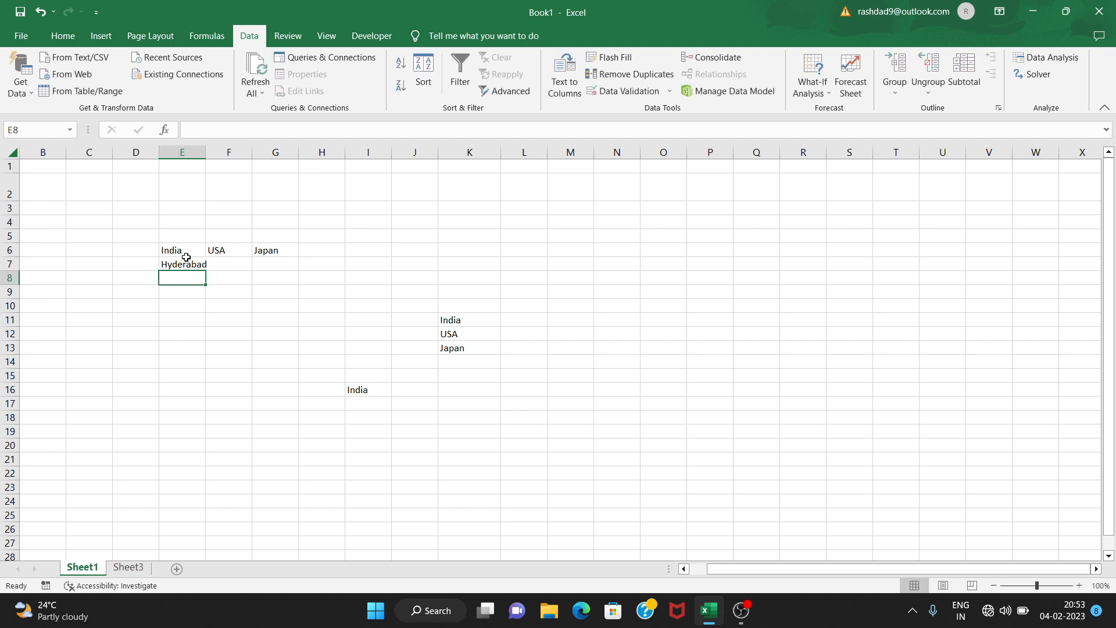
type("Mumbai")
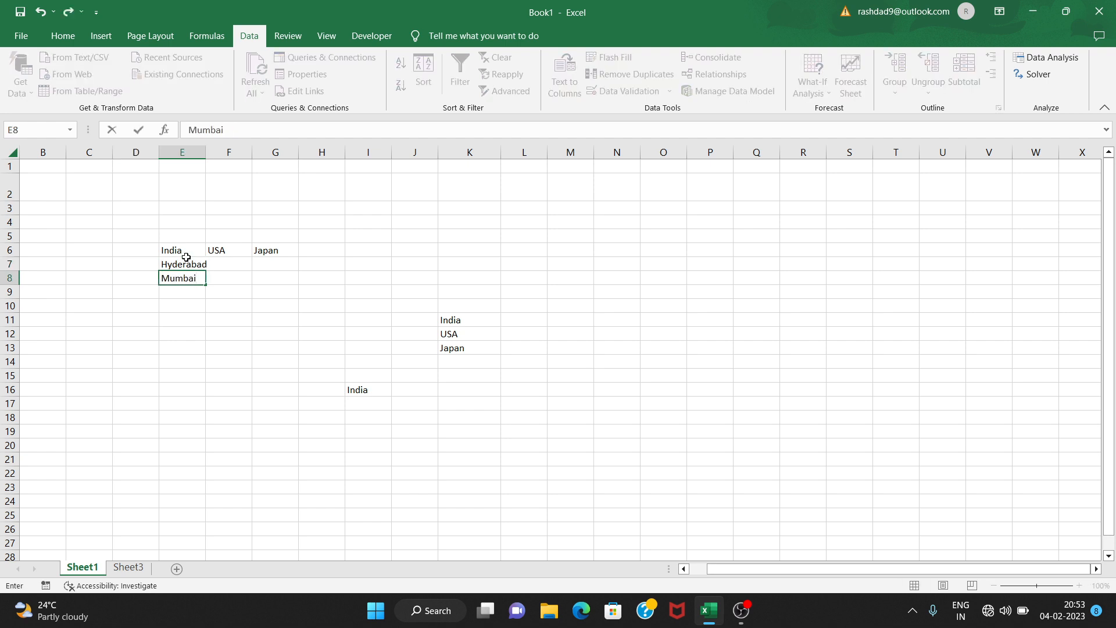
key("Right")
key("Down")
key("Left")
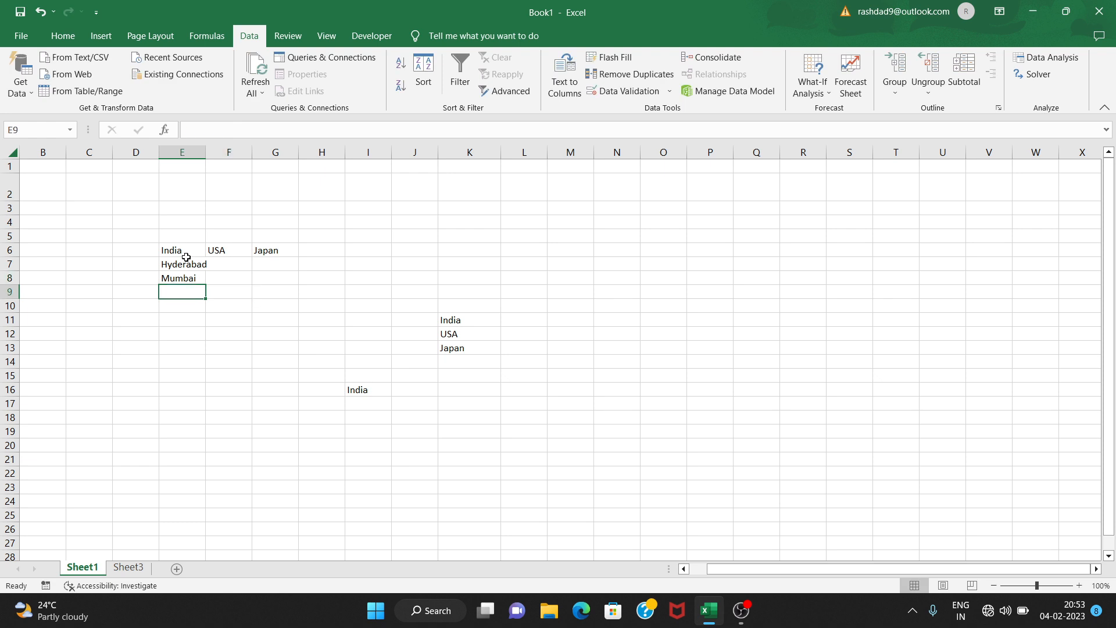
type("Delhi")
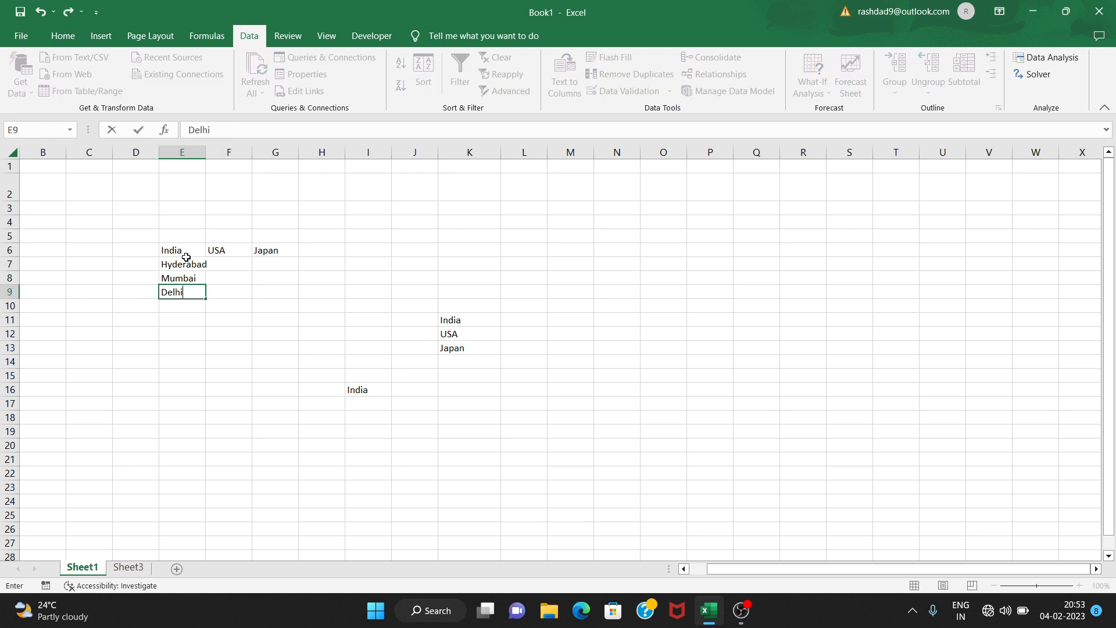
List Boston and Florida under the USA heading in cells F7 and F8
left_click(219, 267)
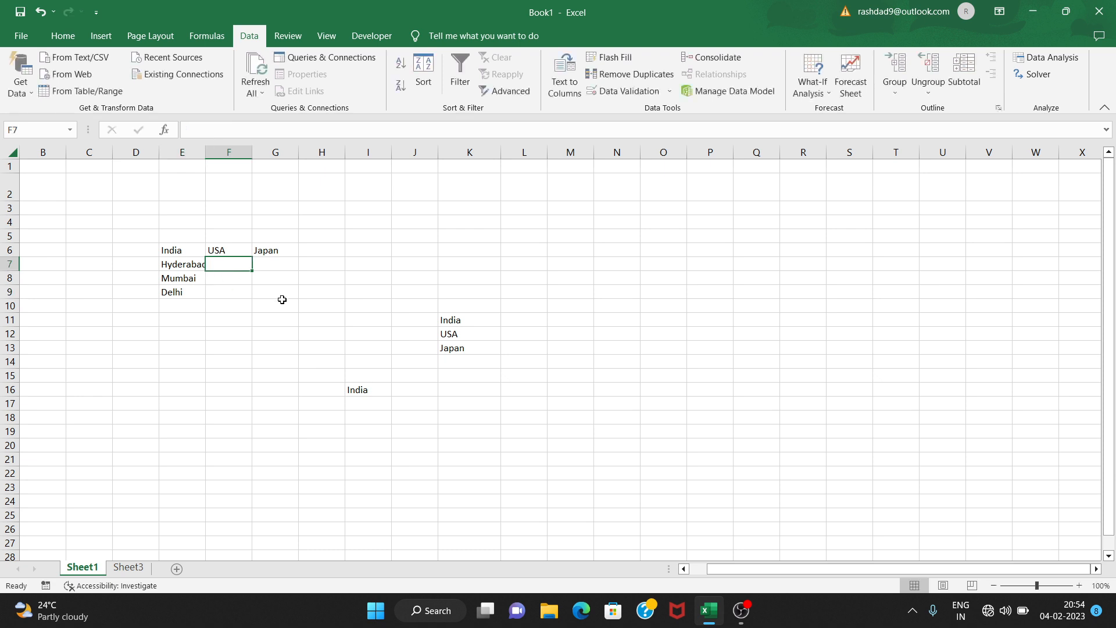
type("Bost")
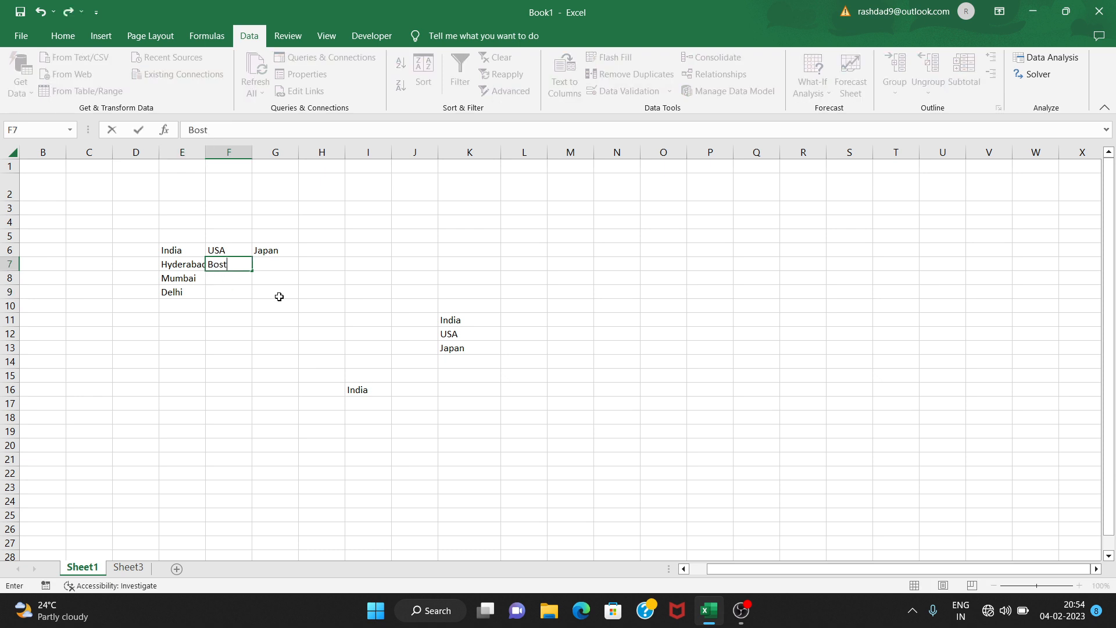
type("on")
key("Return")
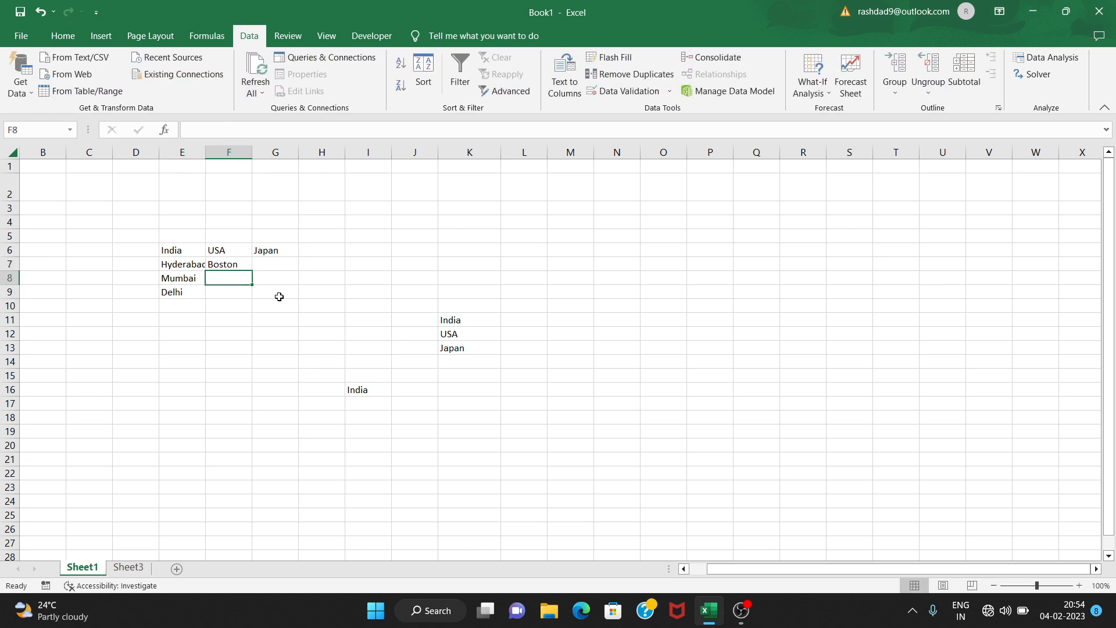
type("Florida")
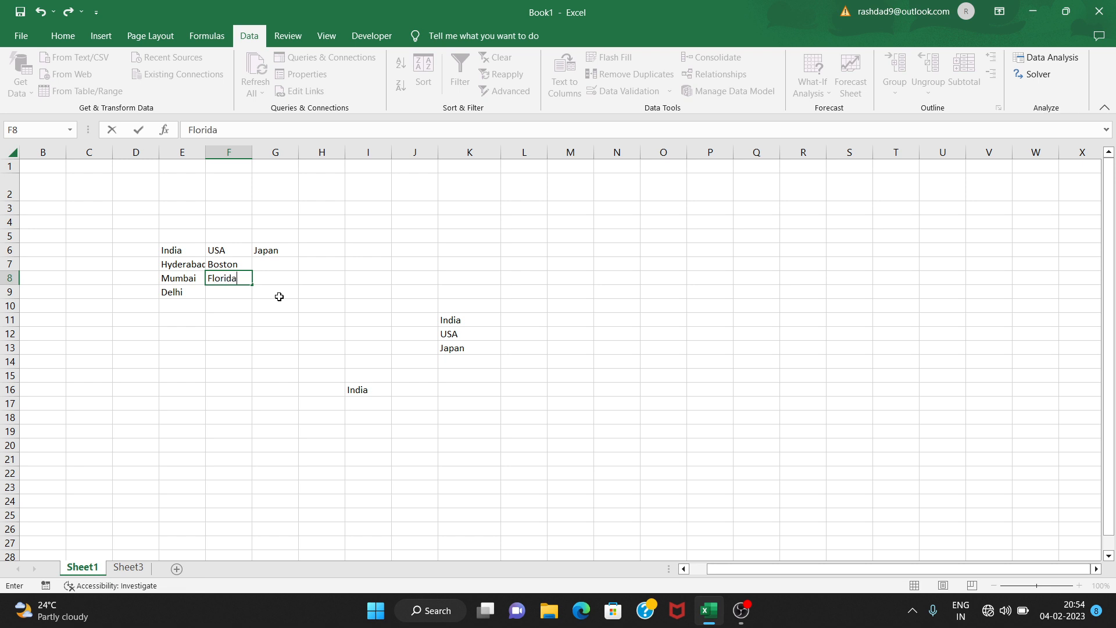
Enter Tokyo under the Japan heading in G7 and widen column E to fit its city names
key("Tab")
key("Up")
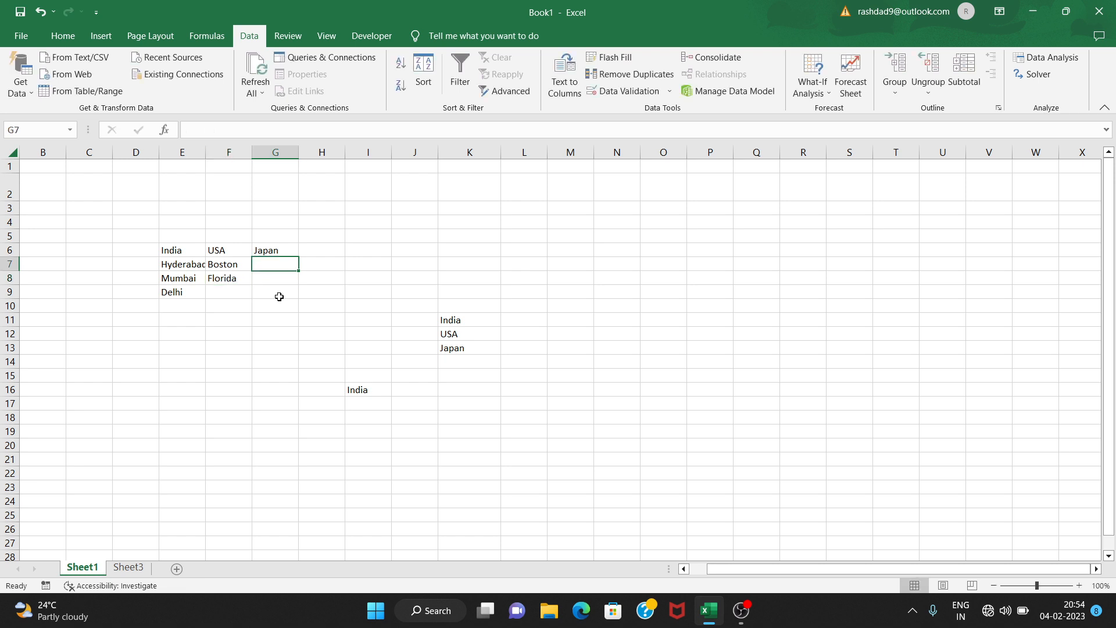
type("Tokyo")
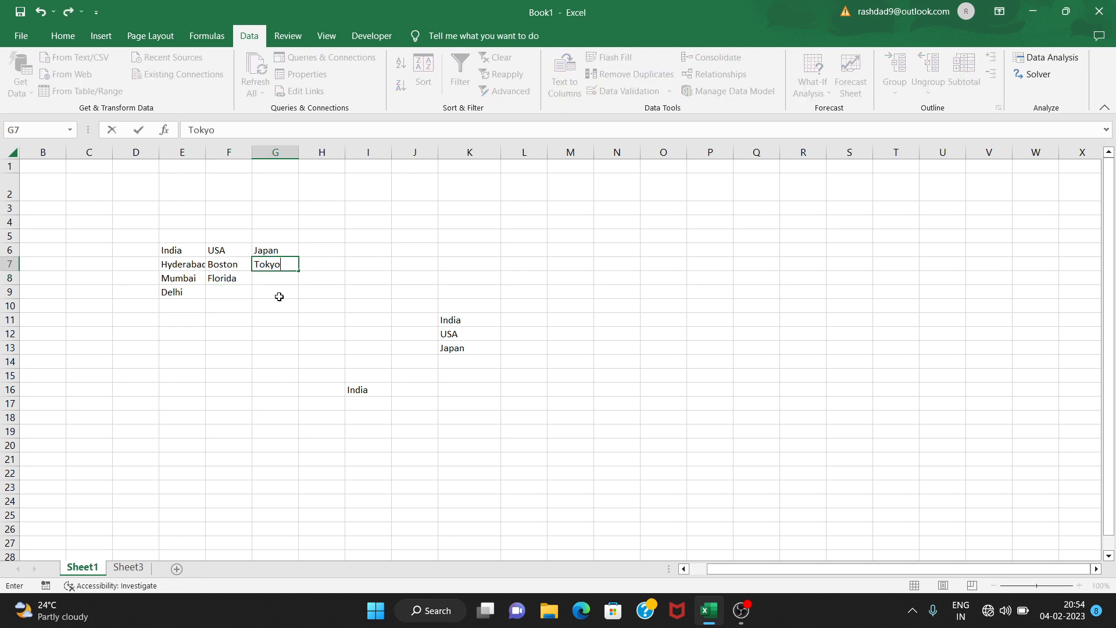
left_click(209, 174)
left_click_drag(204, 156, 222, 156)
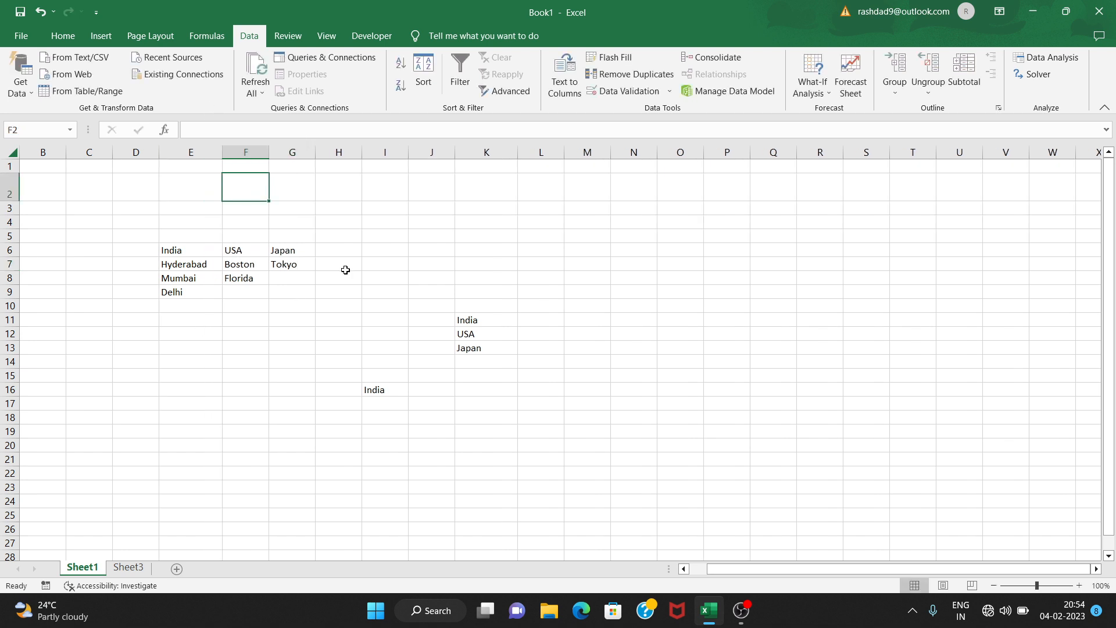
Try USA in the I16 country drop-down and leave it set to Japan
left_click(379, 393)
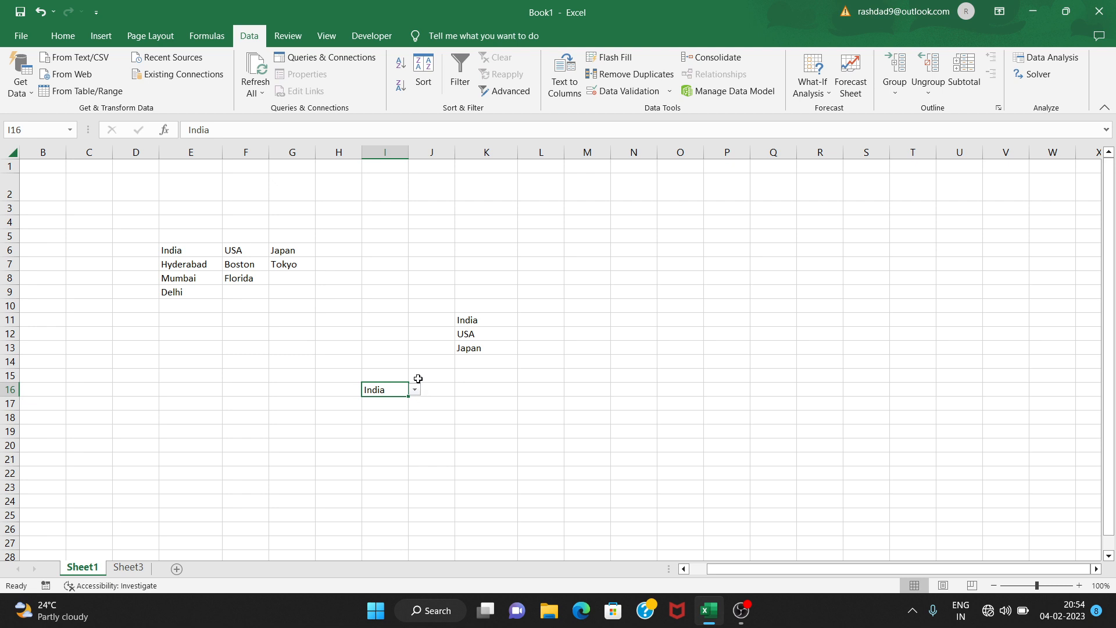
left_click(414, 389)
left_click(407, 409)
left_click(414, 389)
left_click(405, 422)
left_click(415, 391)
left_click(407, 424)
left_click(417, 390)
left_click(431, 392)
left_click(431, 392)
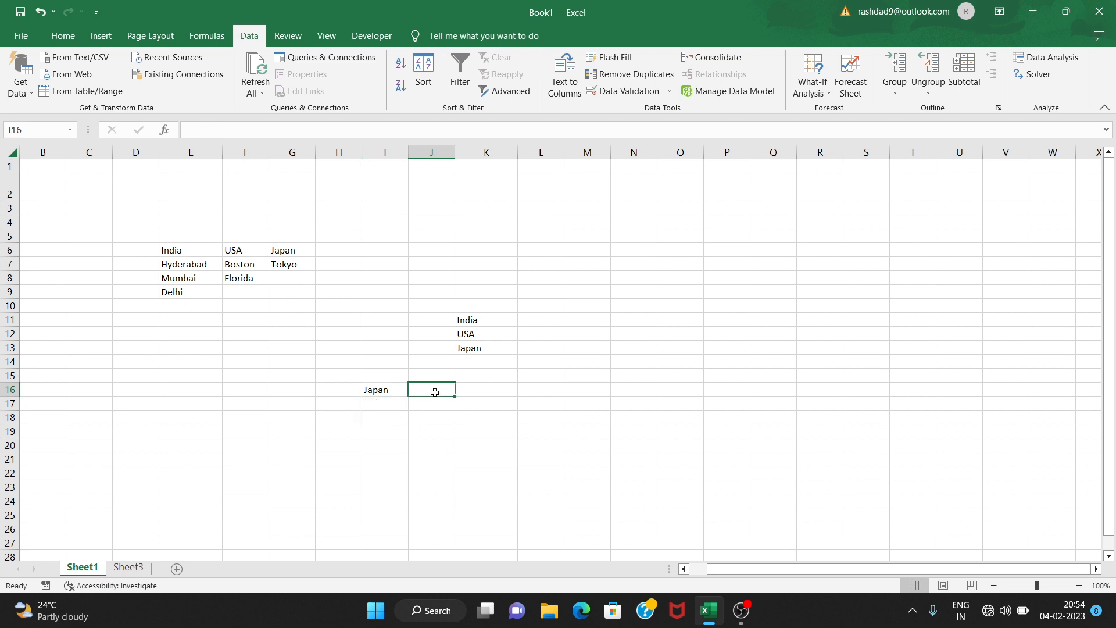
left_click(391, 391)
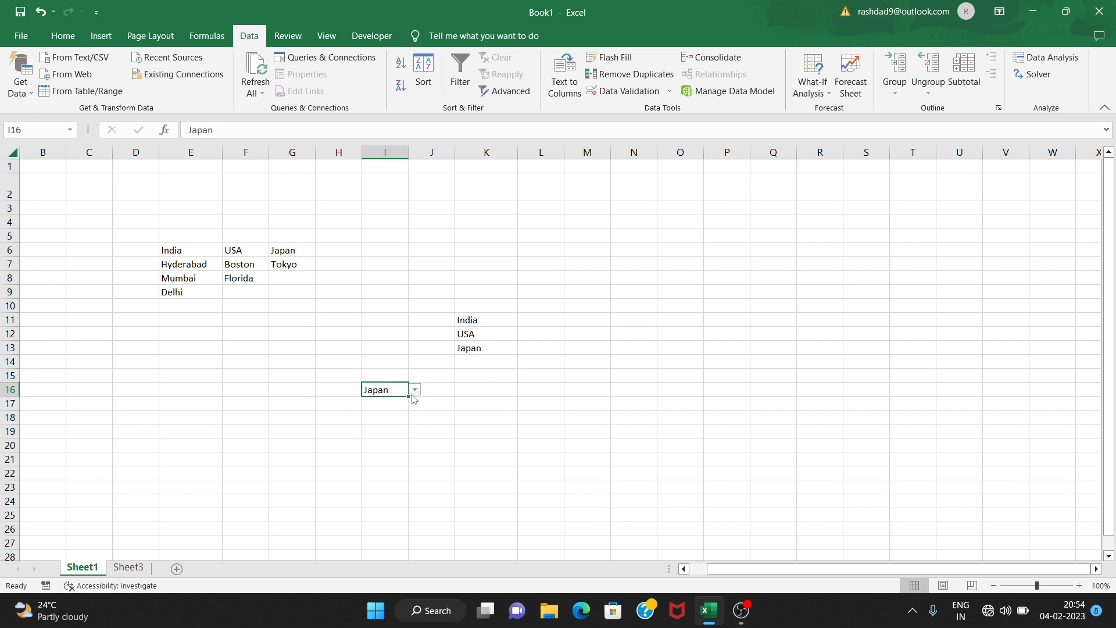
left_click(415, 390)
left_click(431, 391)
left_click(430, 392)
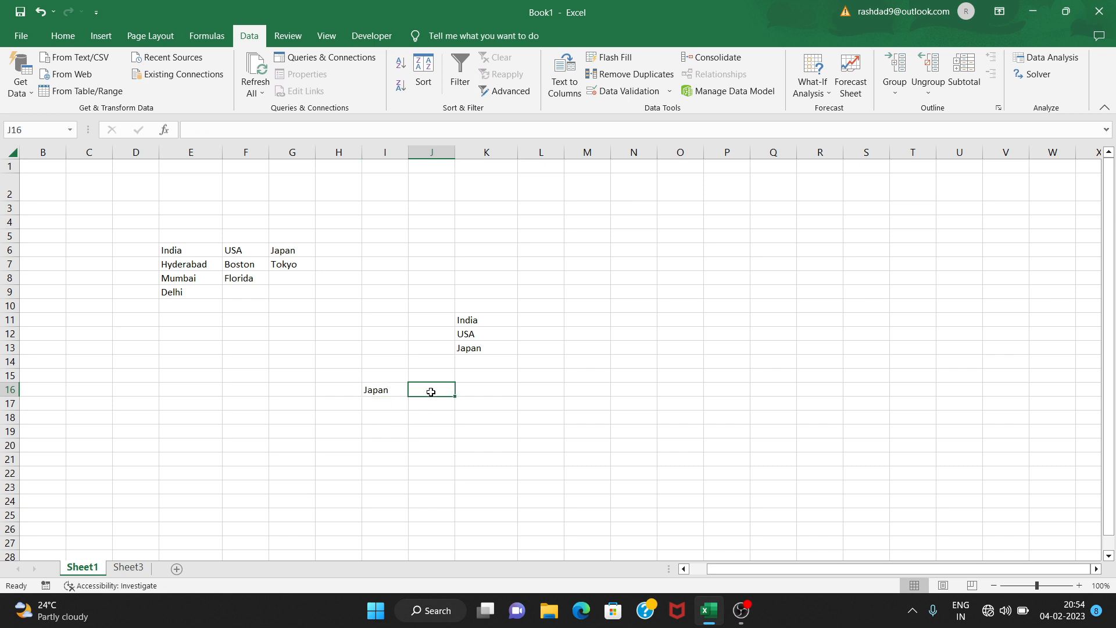
left_click(291, 264)
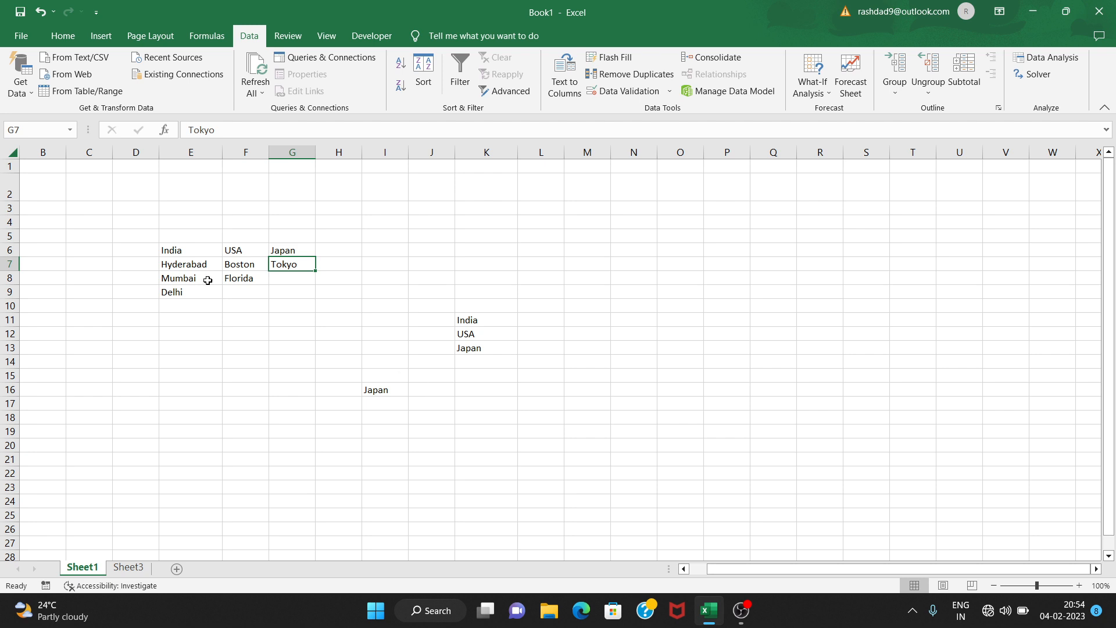
Choose India in the I16 country drop-down
left_click(370, 391)
left_click(414, 391)
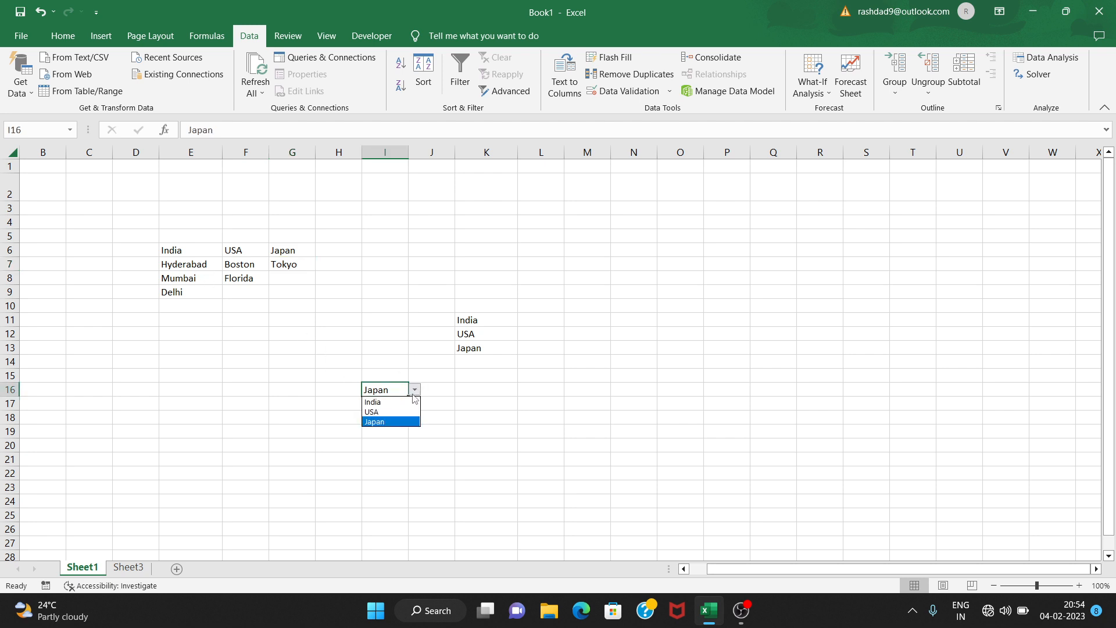
left_click(414, 402)
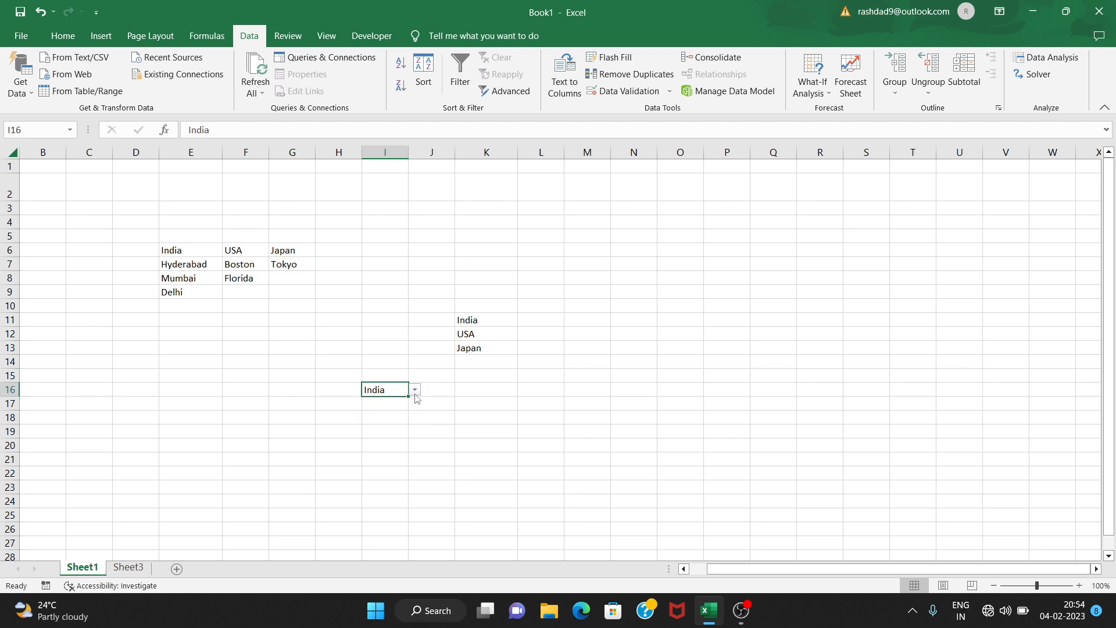
left_click(436, 387)
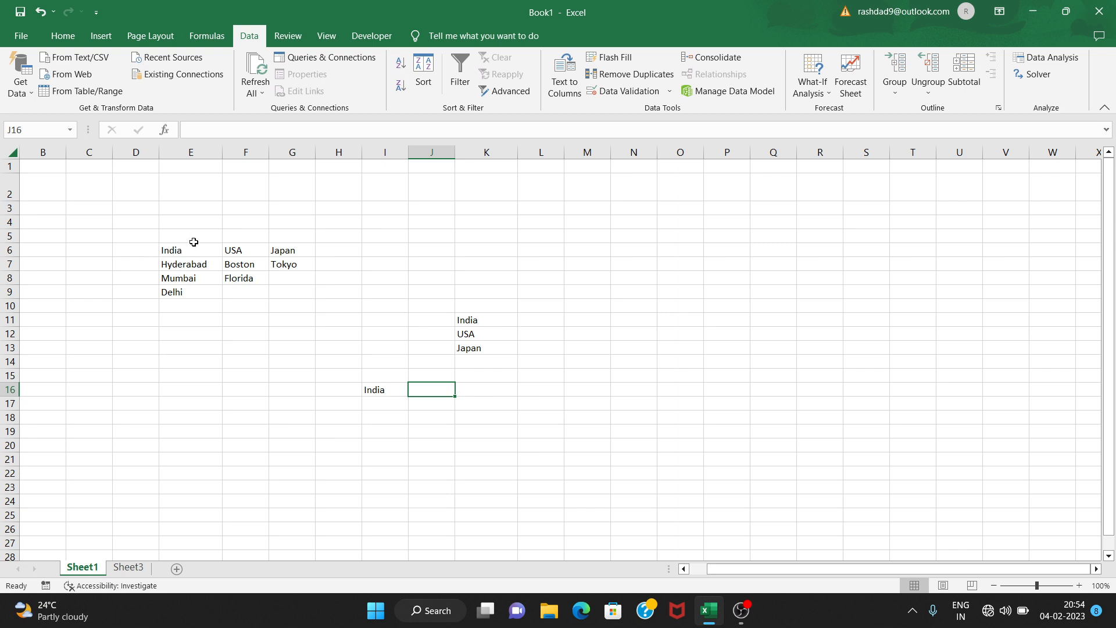
left_click(381, 392)
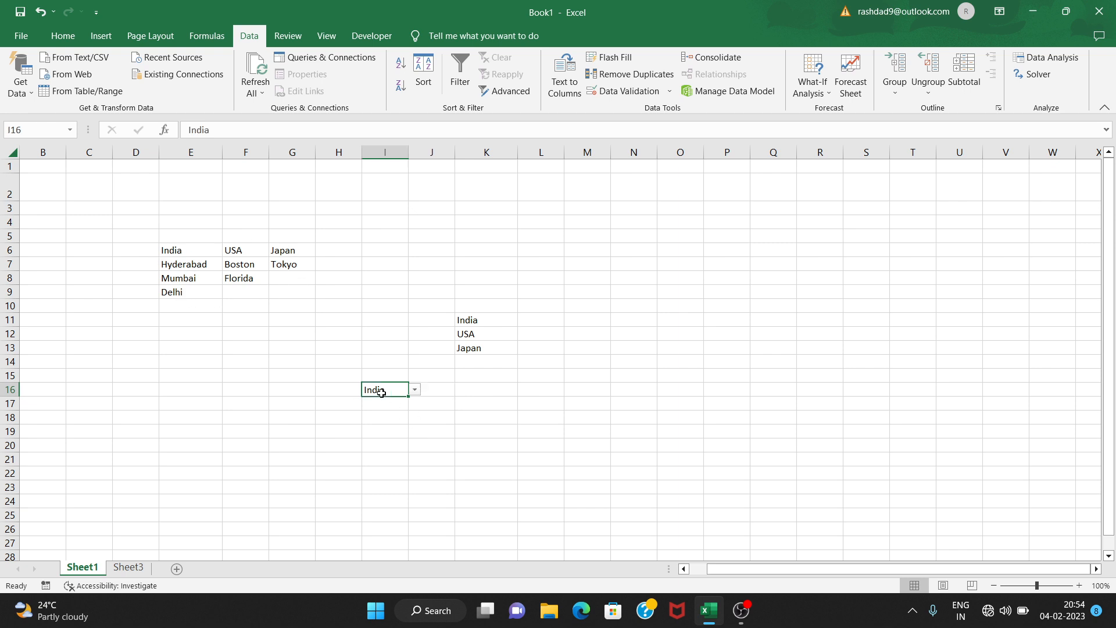
left_click(433, 388)
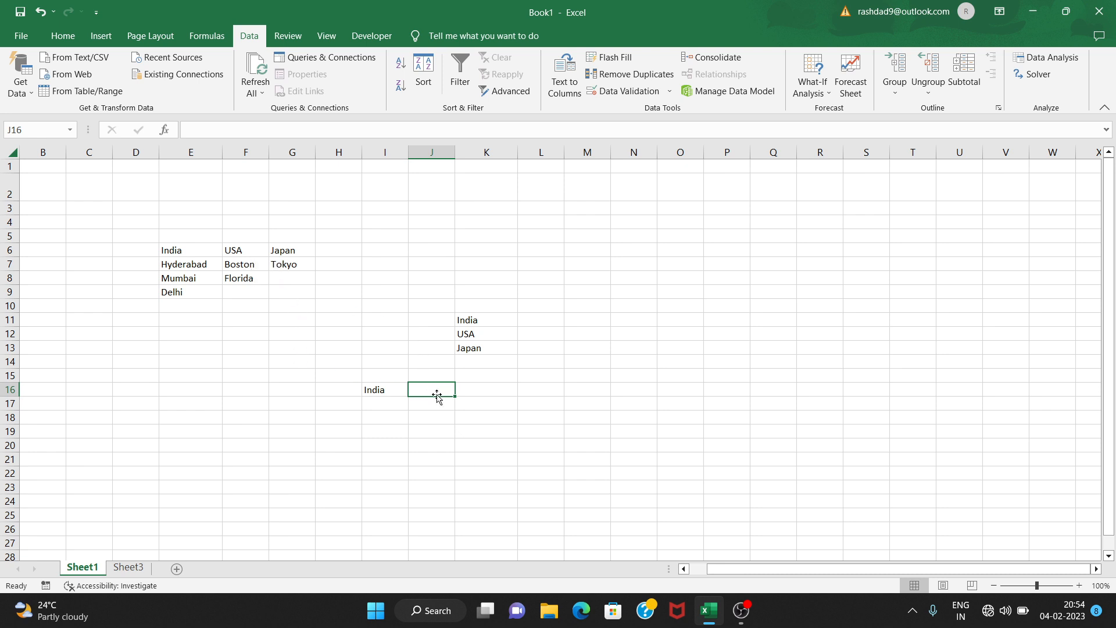
left_click(382, 392)
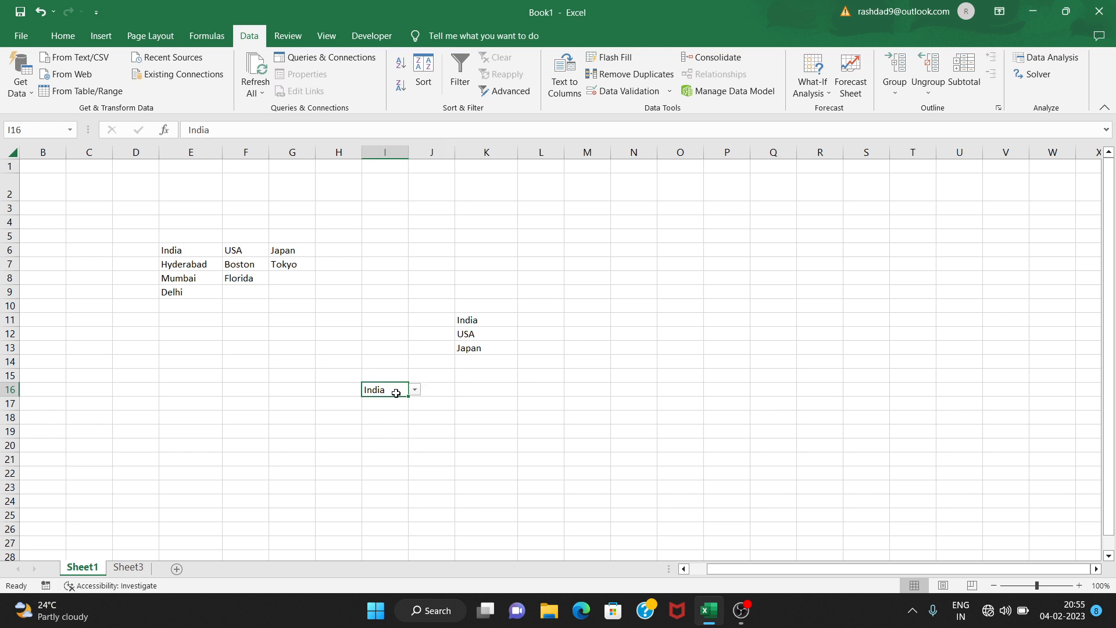
left_click(445, 393)
left_click(395, 390)
left_click(430, 389)
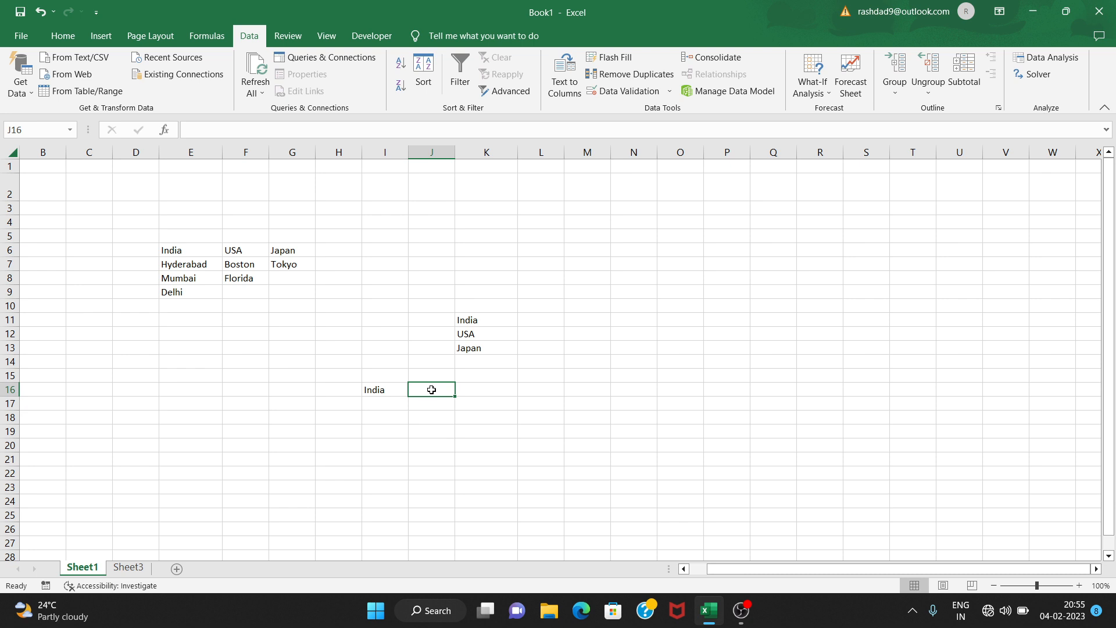
left_click(375, 393)
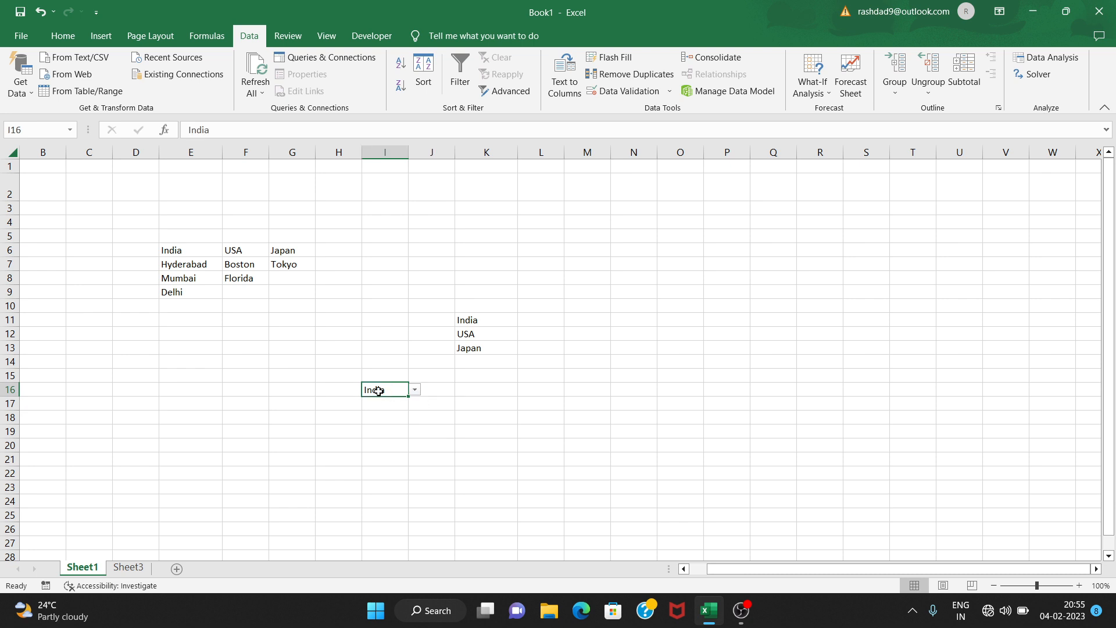
left_click(430, 390)
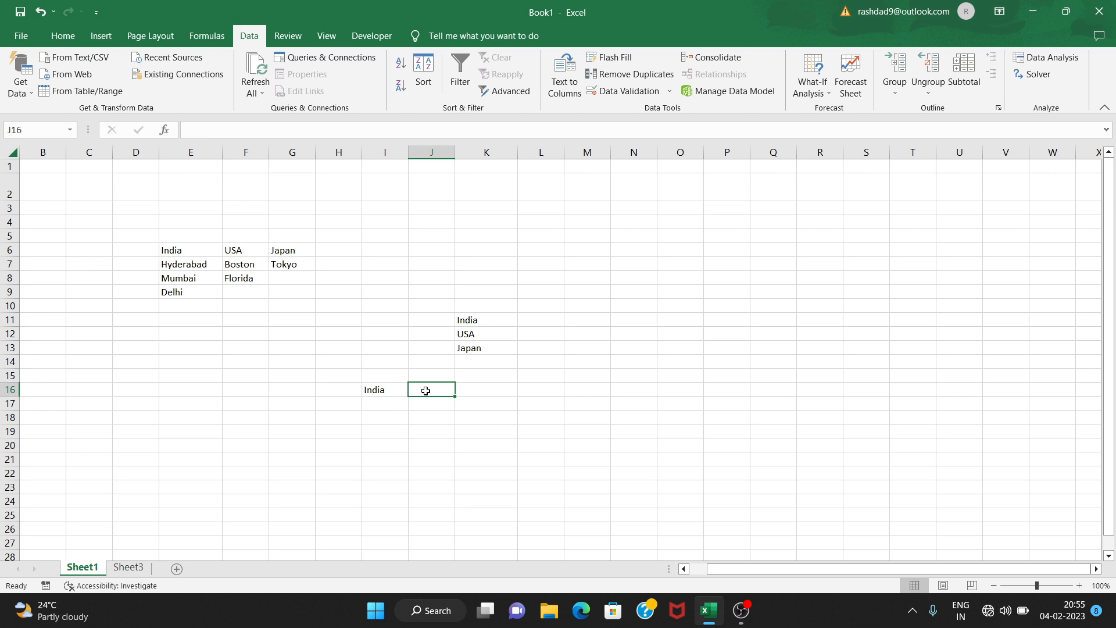
scroll(311, 436, "left", 1)
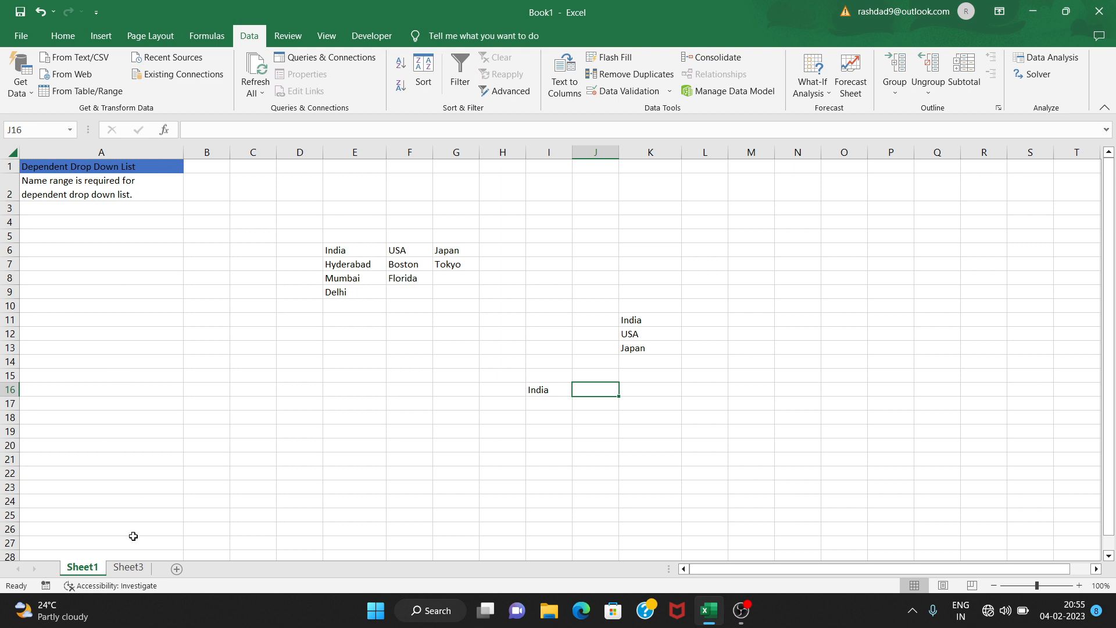
Open Sheet3 and look over its table with the Name, Designation and Salary columns
left_click(128, 568)
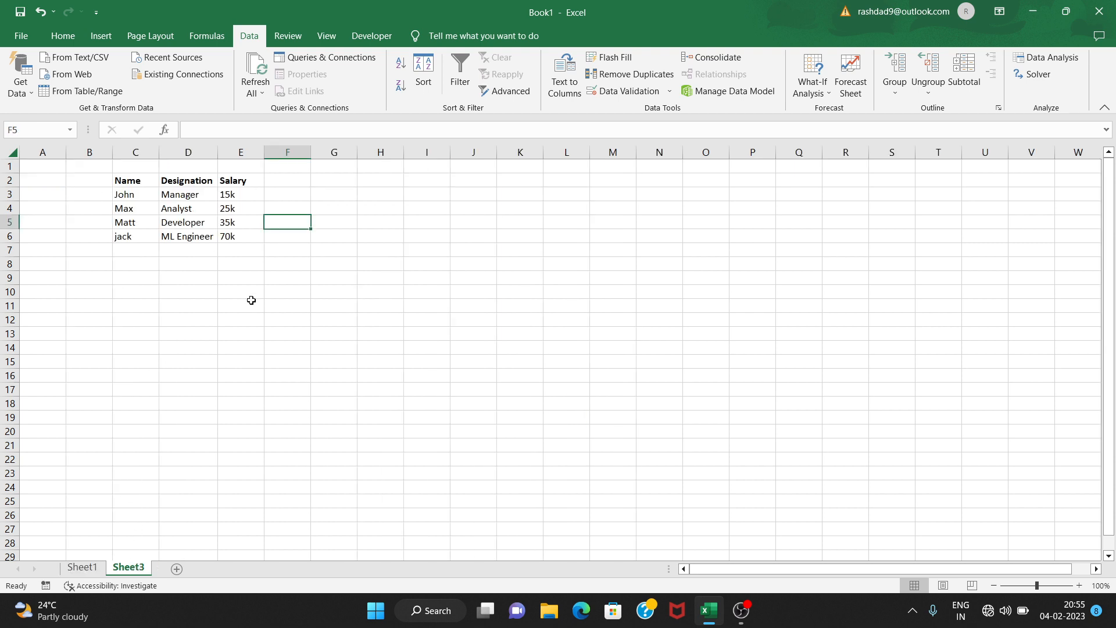
left_click(140, 182)
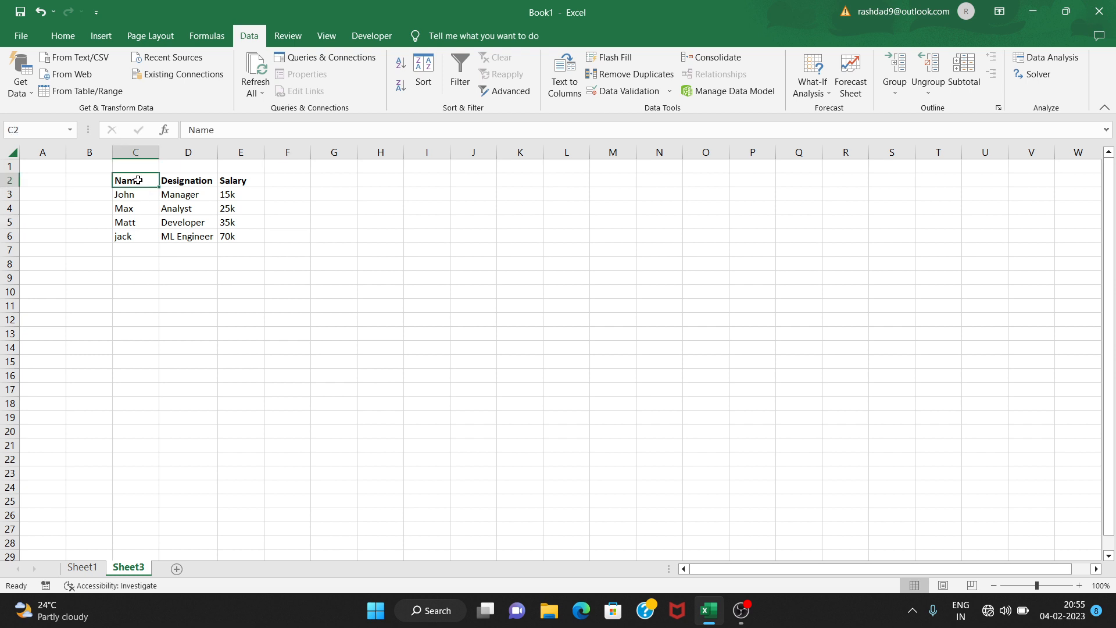
left_click(206, 182)
left_click(221, 182)
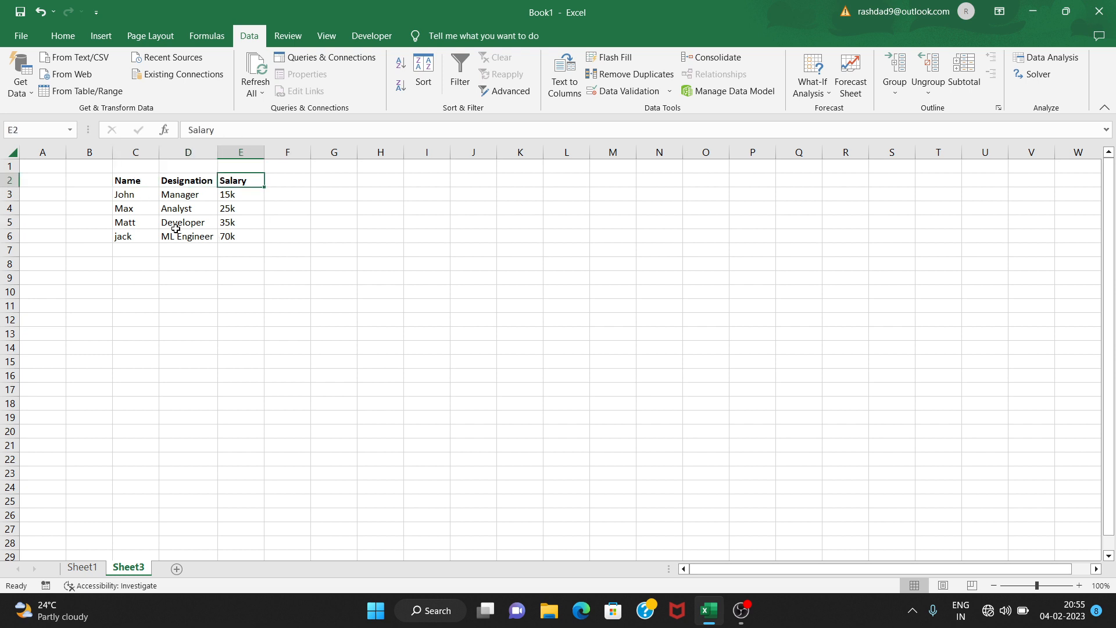
left_click(388, 243)
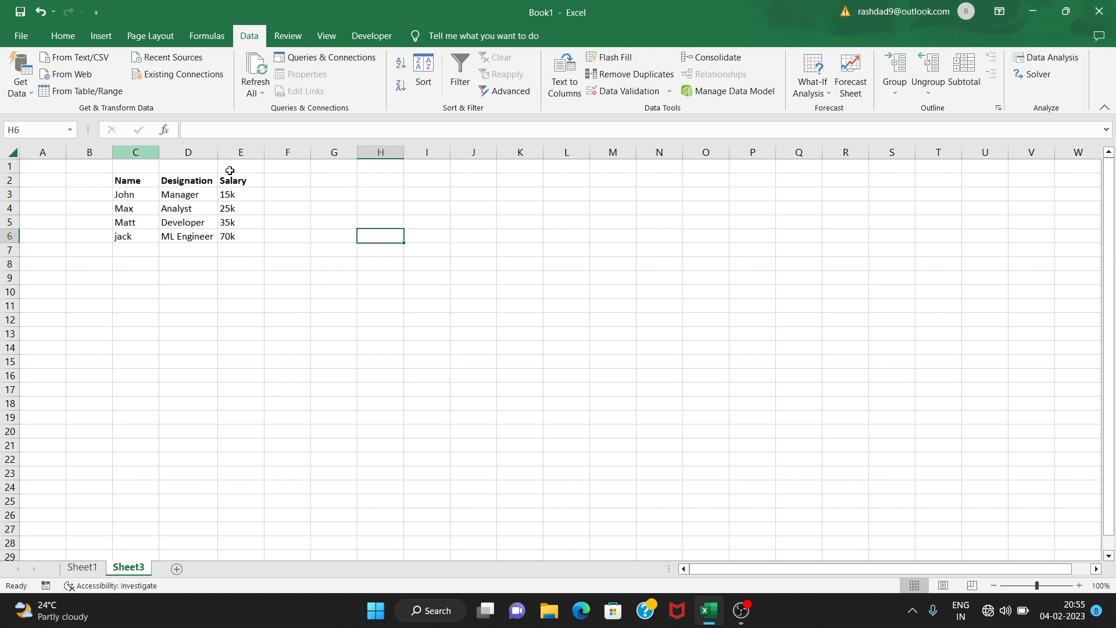
left_click(383, 204)
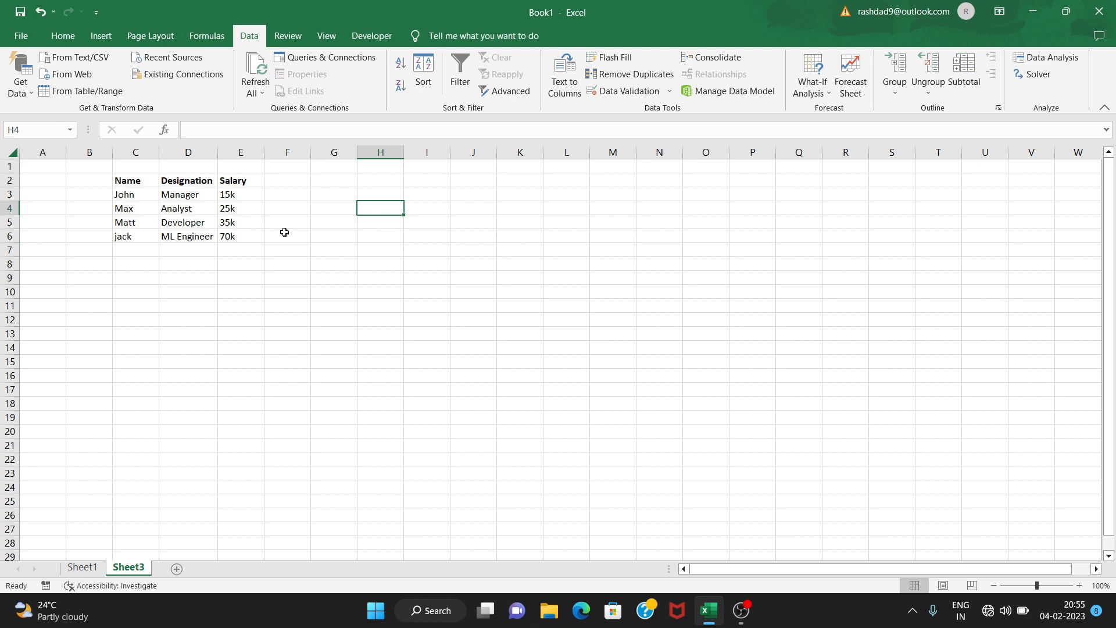
left_click(314, 193)
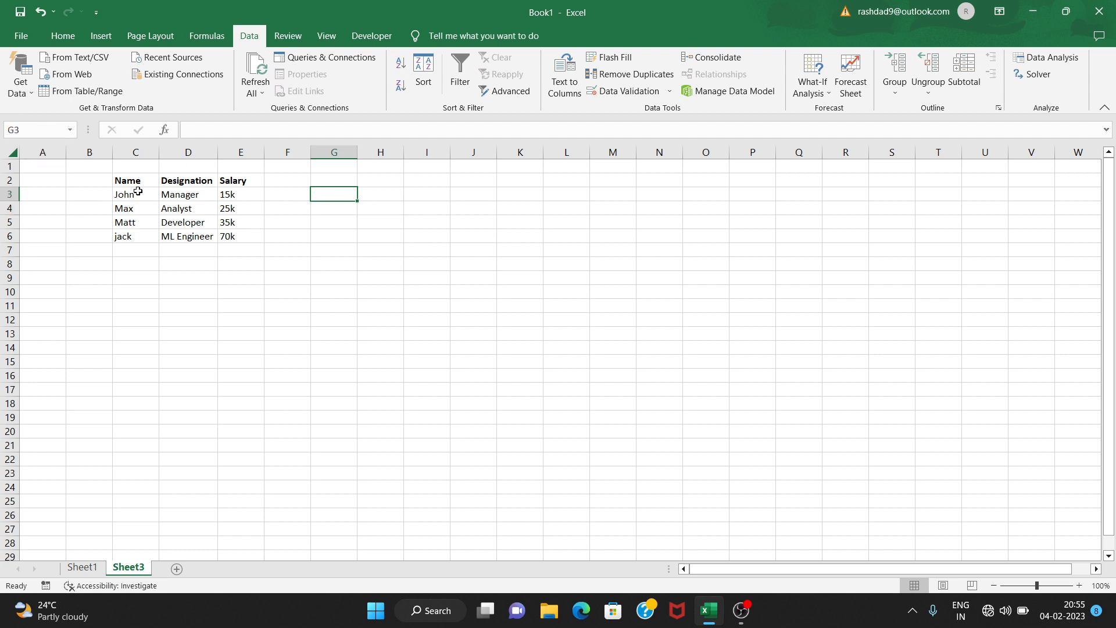
Define the name Name1 for cells C3 to C6 under the Name heading on Sheet3
left_click_drag(136, 194, 135, 233)
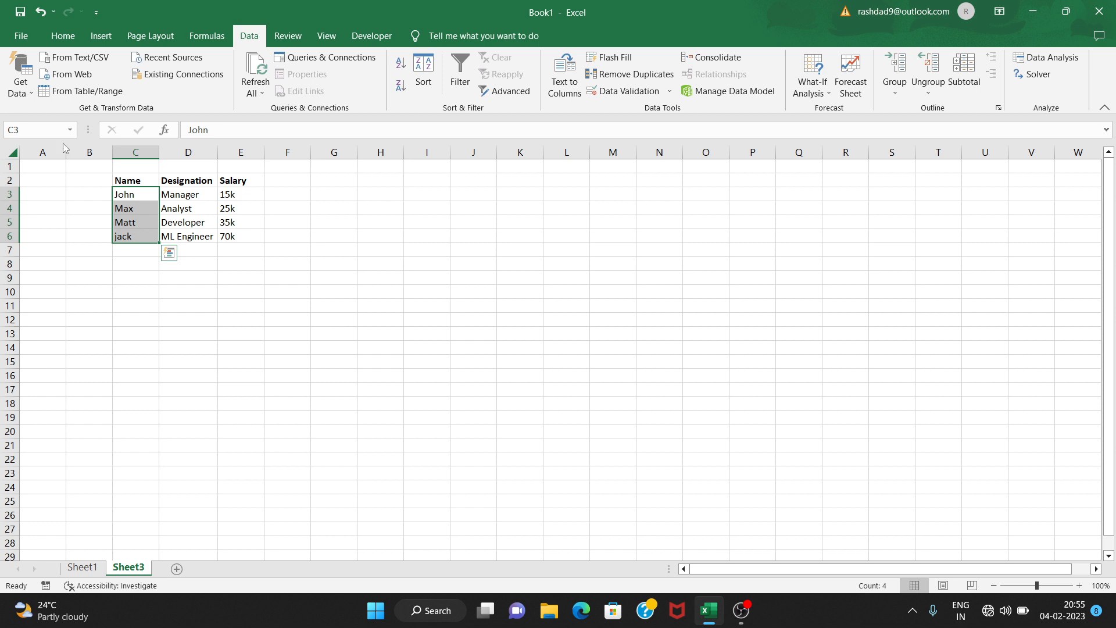
left_click(40, 129)
key("BackSpace")
type("Name1")
key("Return")
left_click(244, 260)
Check the range name of cells C3 to C6, and go to the Name1 range from an empty cell
left_click(146, 193)
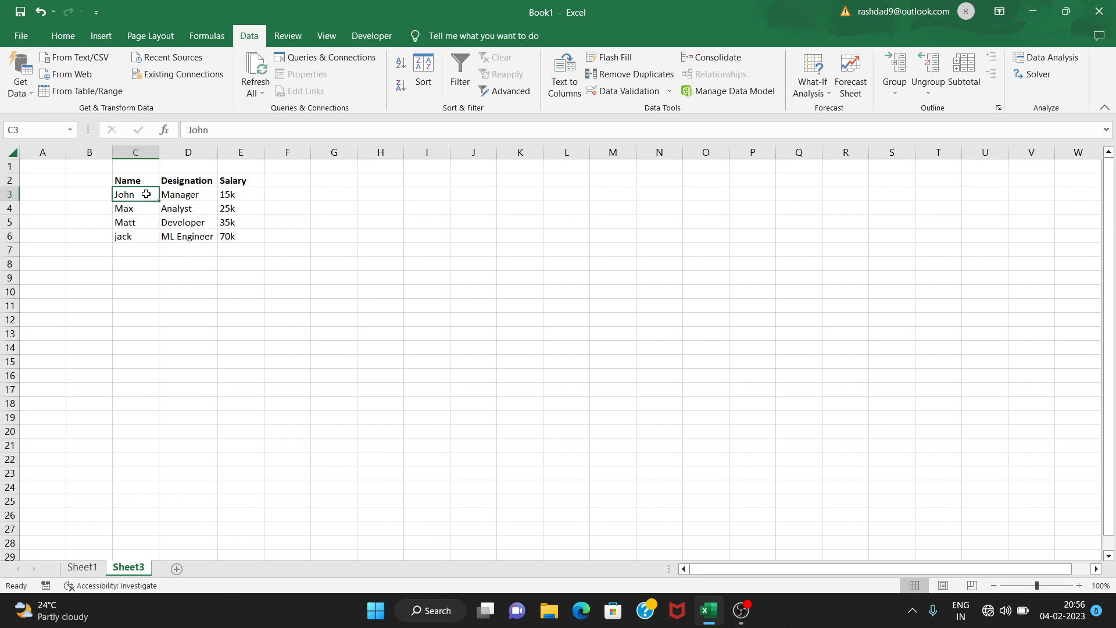
left_click_drag(138, 193, 139, 233)
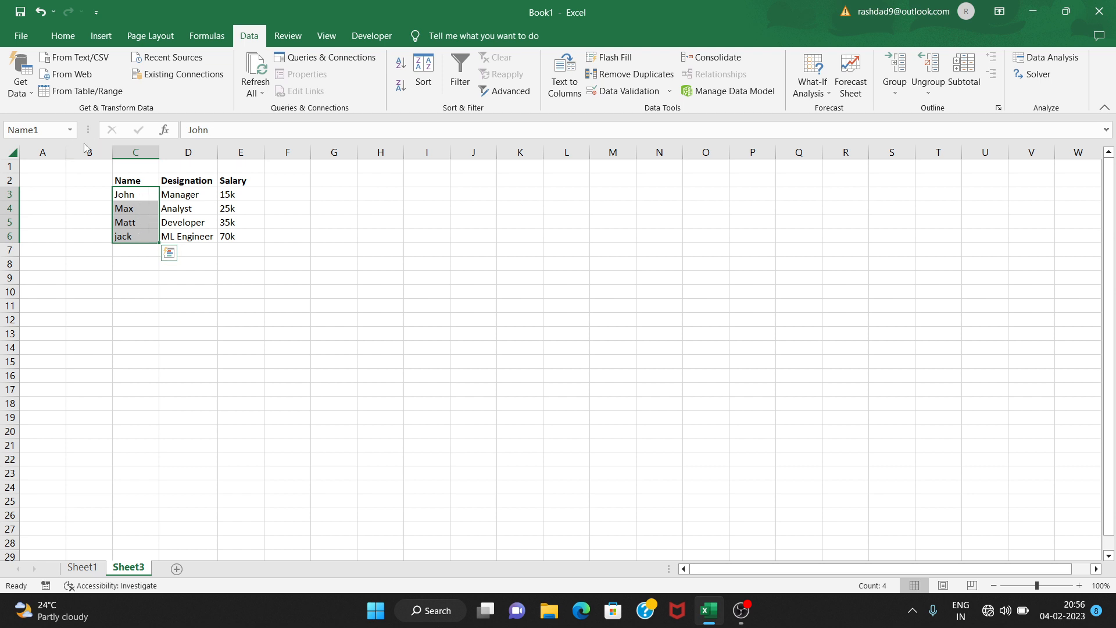
left_click(354, 289)
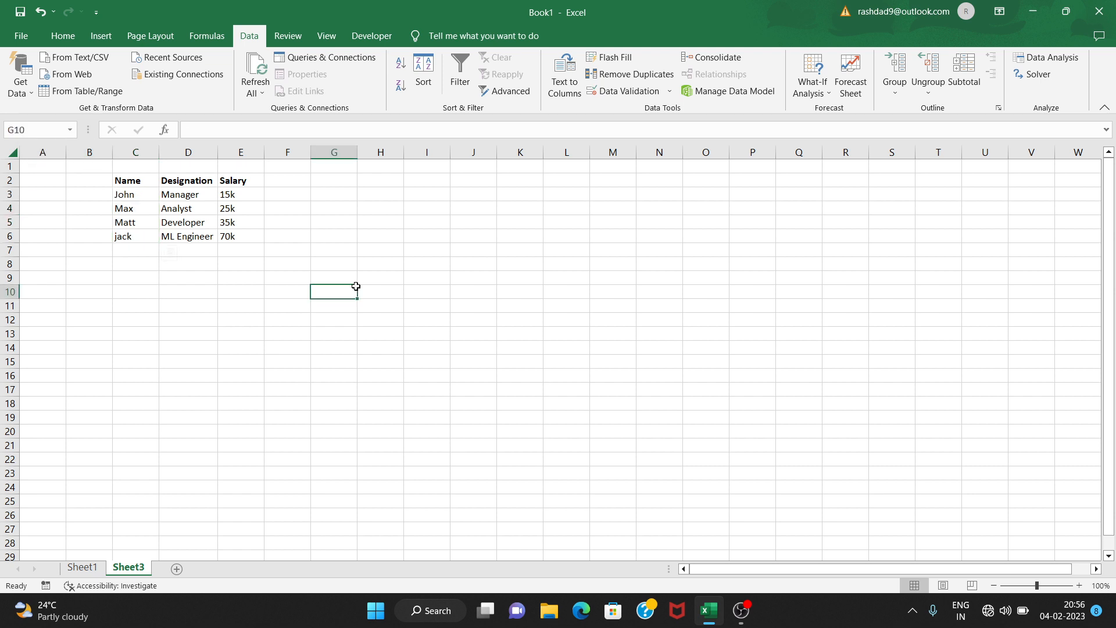
left_click(69, 130)
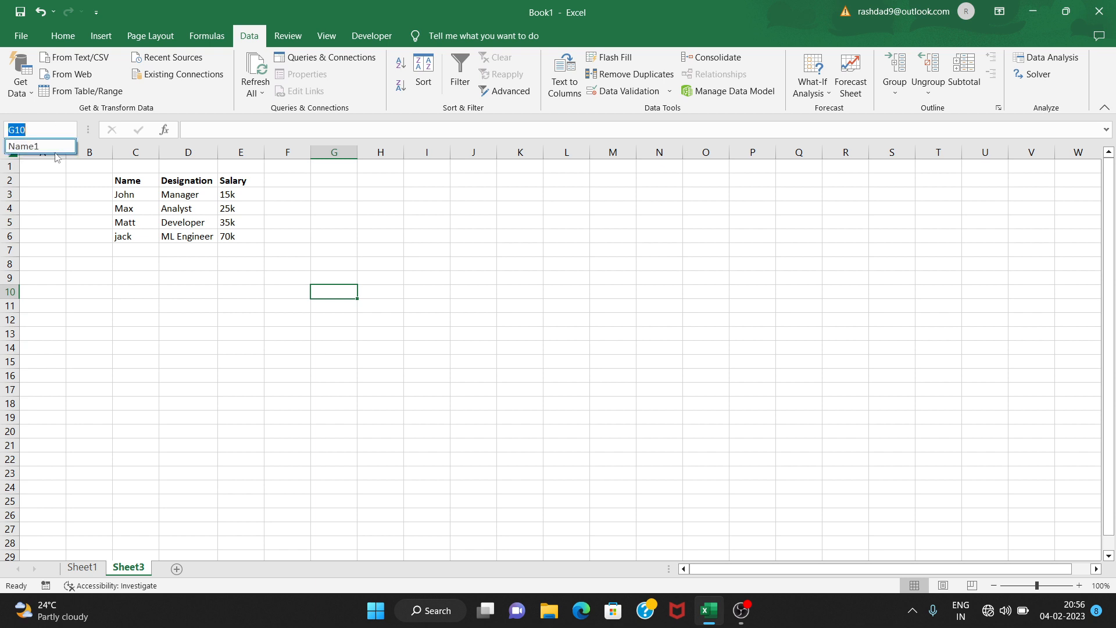
left_click(56, 145)
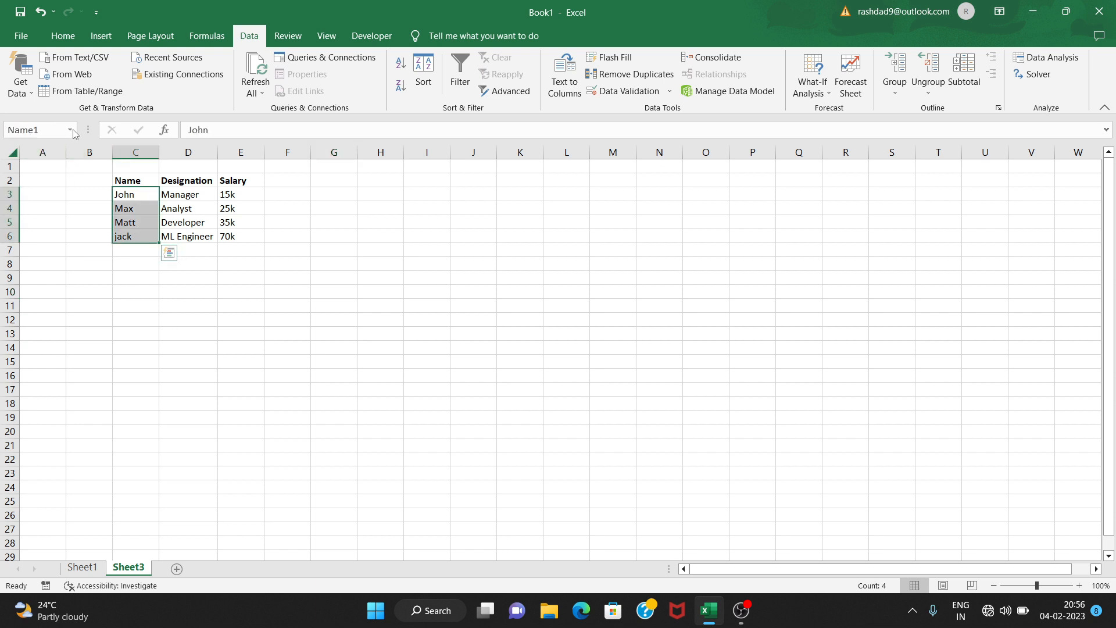
left_click(436, 246)
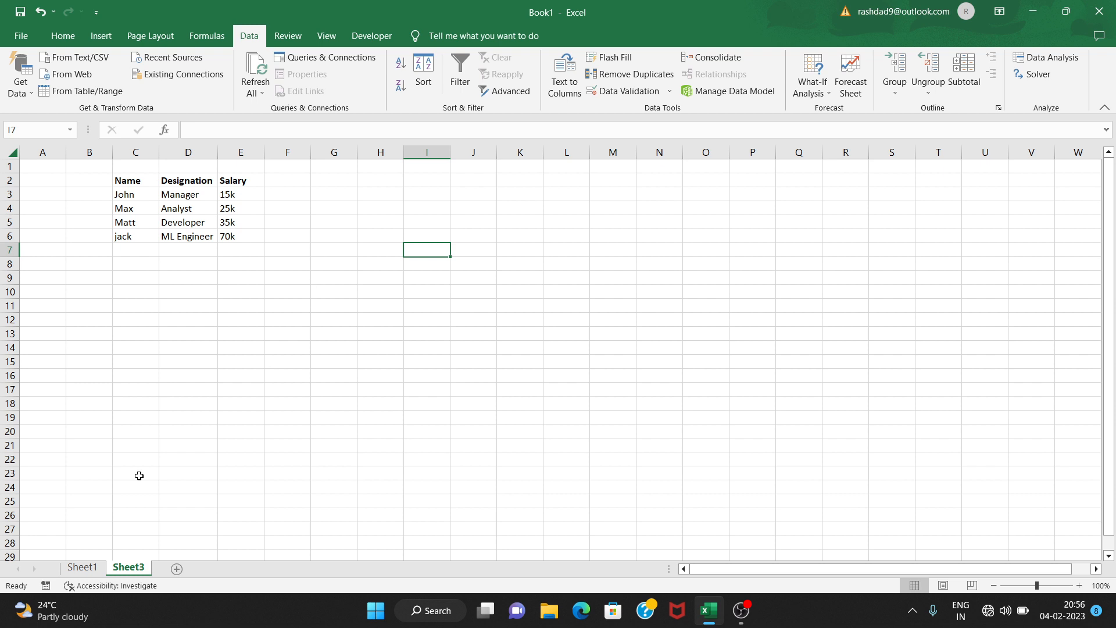
Add a new worksheet after Sheet3 and go from it to the Name1 range
left_click(178, 569)
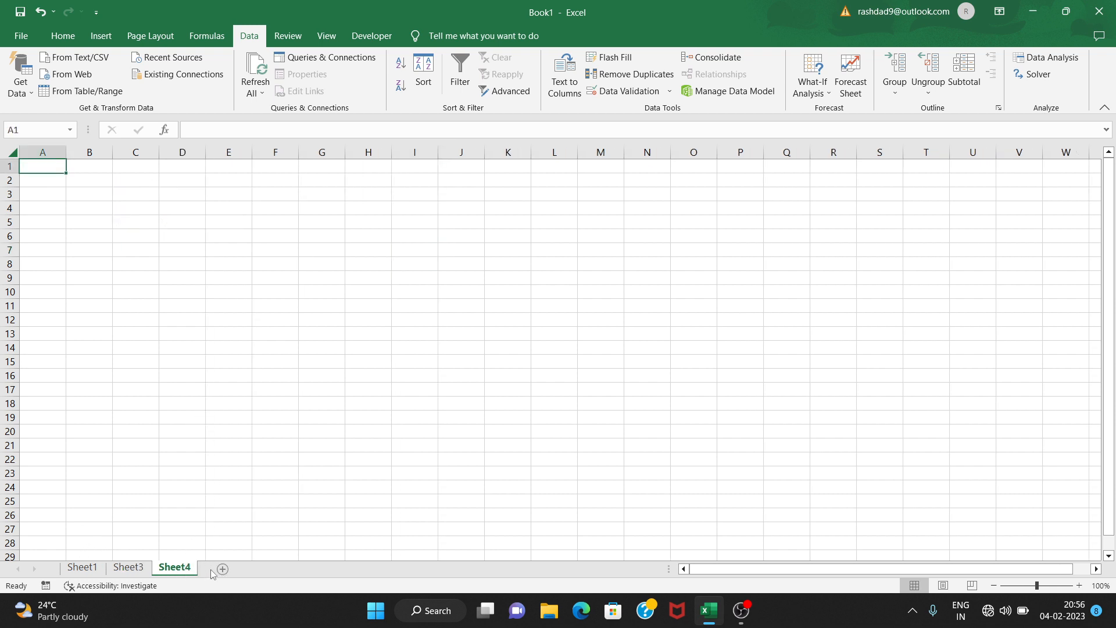
left_click(244, 239)
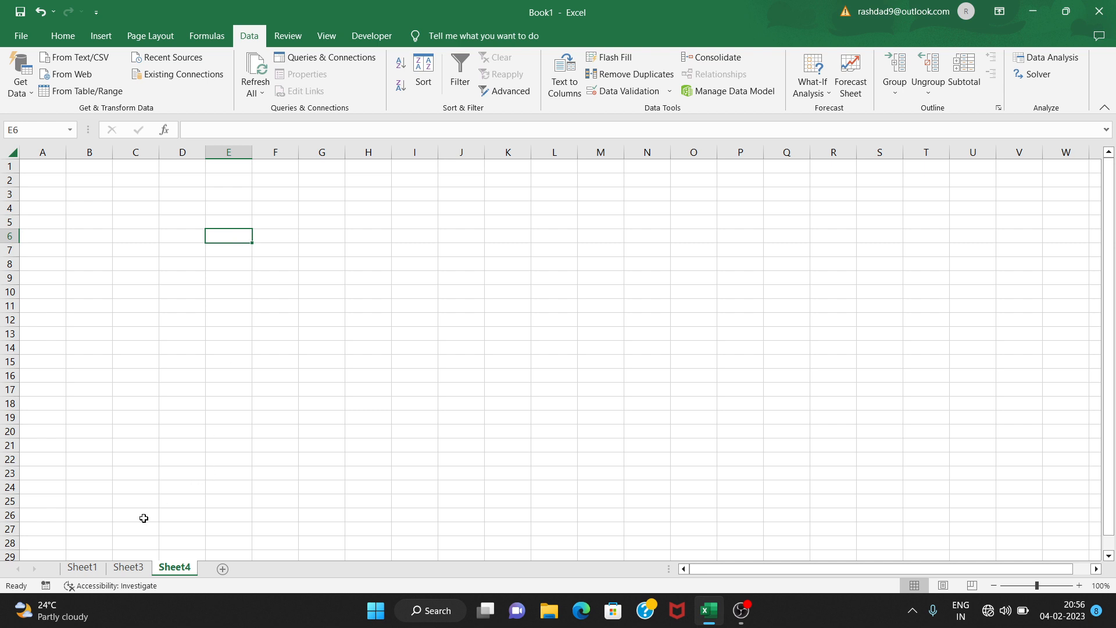
left_click(130, 566)
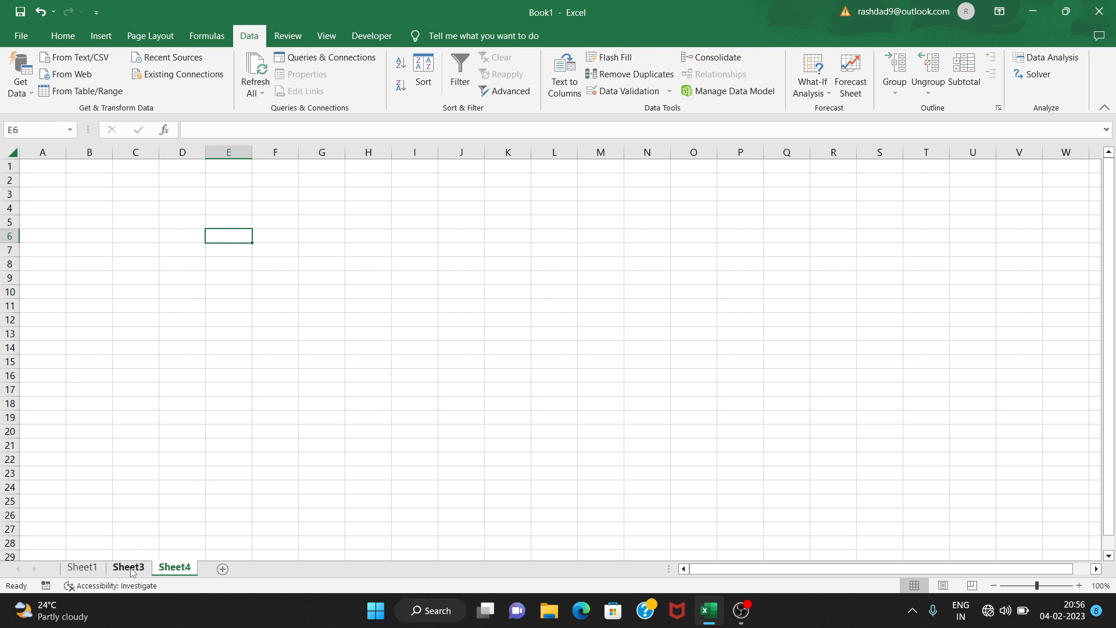
left_click(173, 568)
left_click(71, 130)
left_click(69, 145)
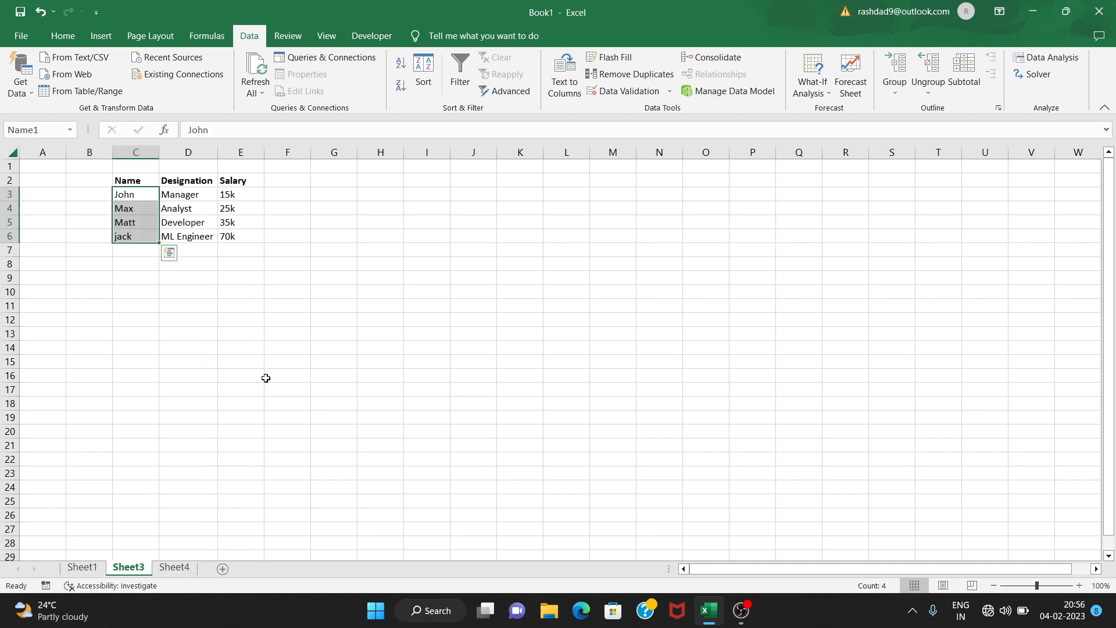
left_click(207, 336)
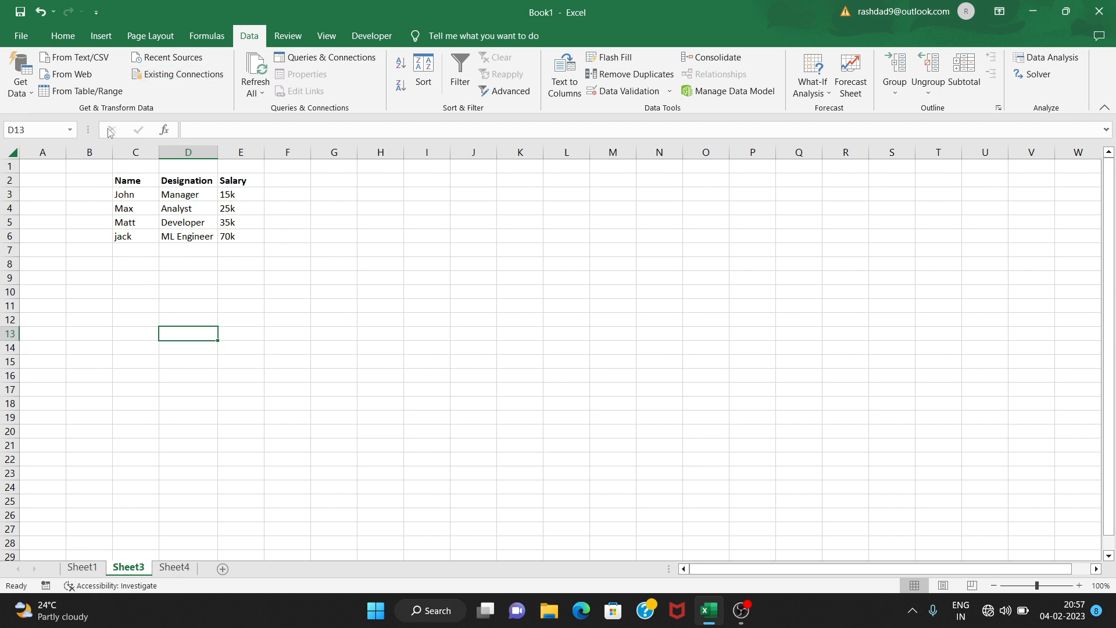
Select cells C3 to C6 again to check the name assigned to them
left_click(129, 196)
left_click_drag(129, 196, 128, 235)
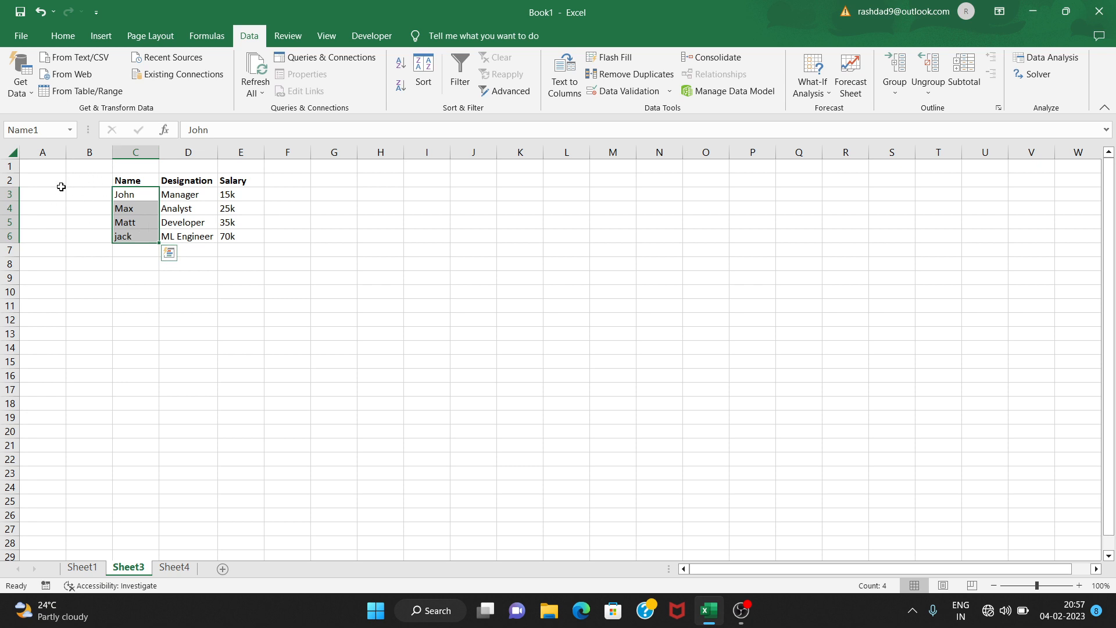
left_click(60, 184)
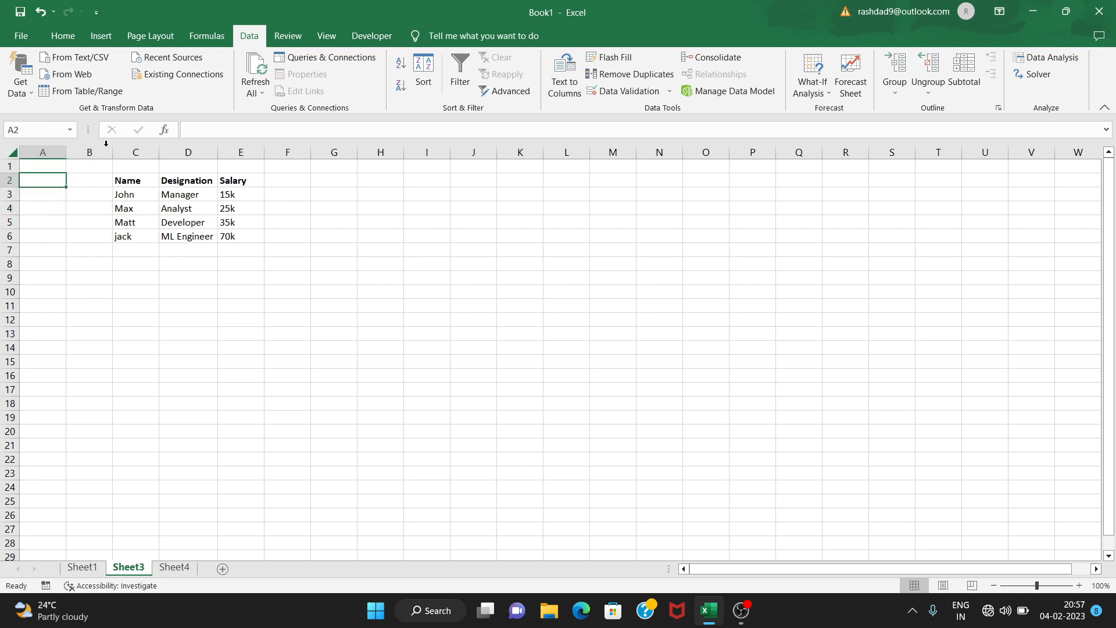
Delete the defined names g, i and n, which have broken references, using the Name Manager
left_click(211, 36)
left_click(423, 74)
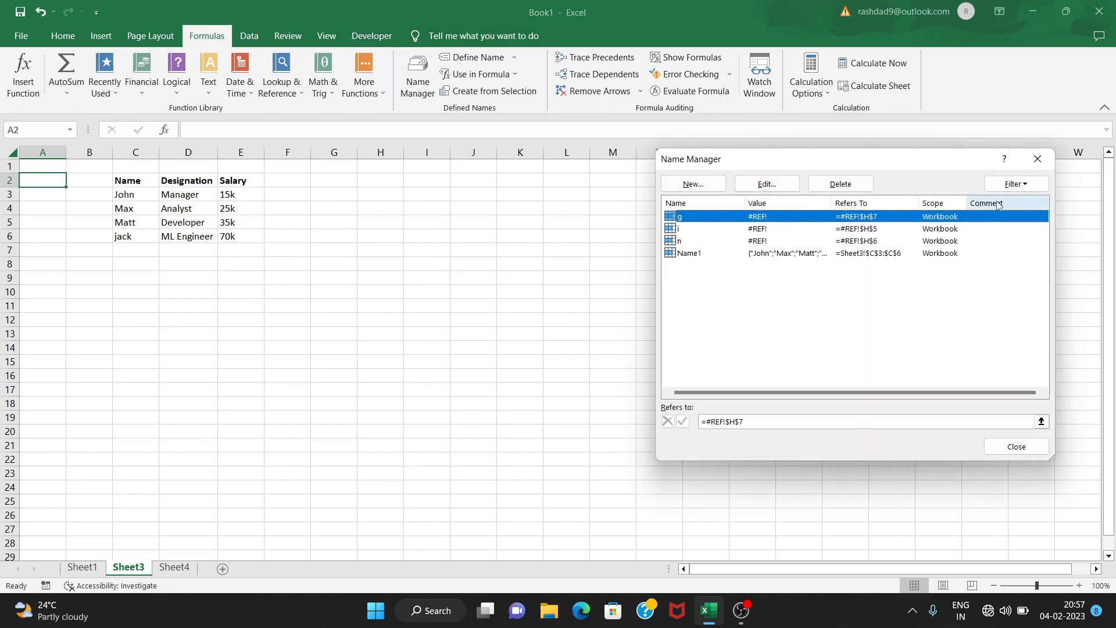
left_click(840, 184)
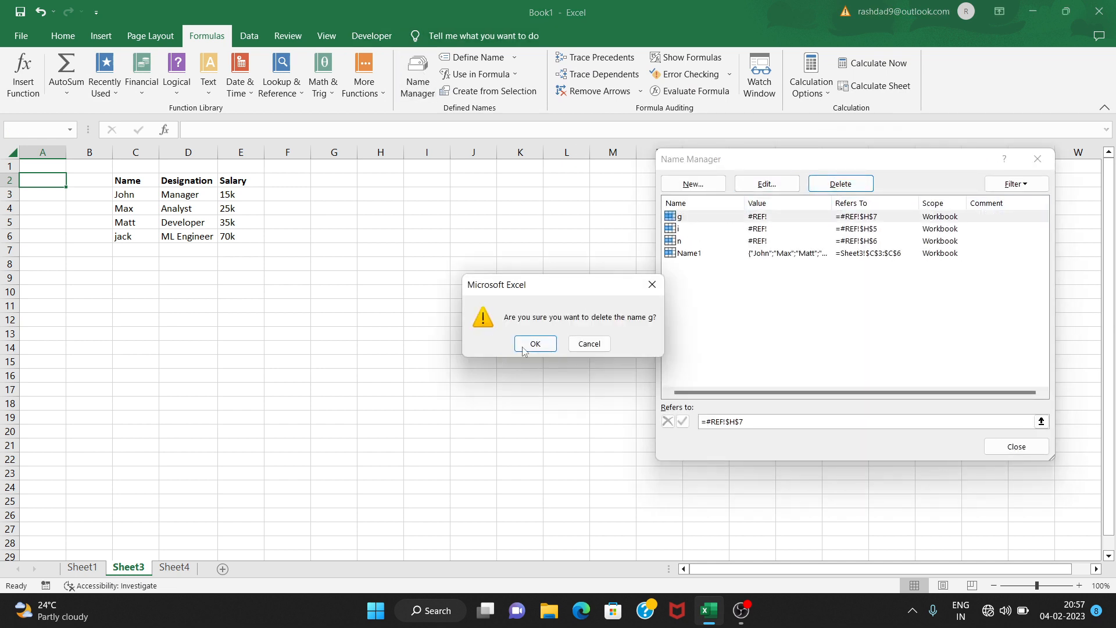
left_click(529, 347)
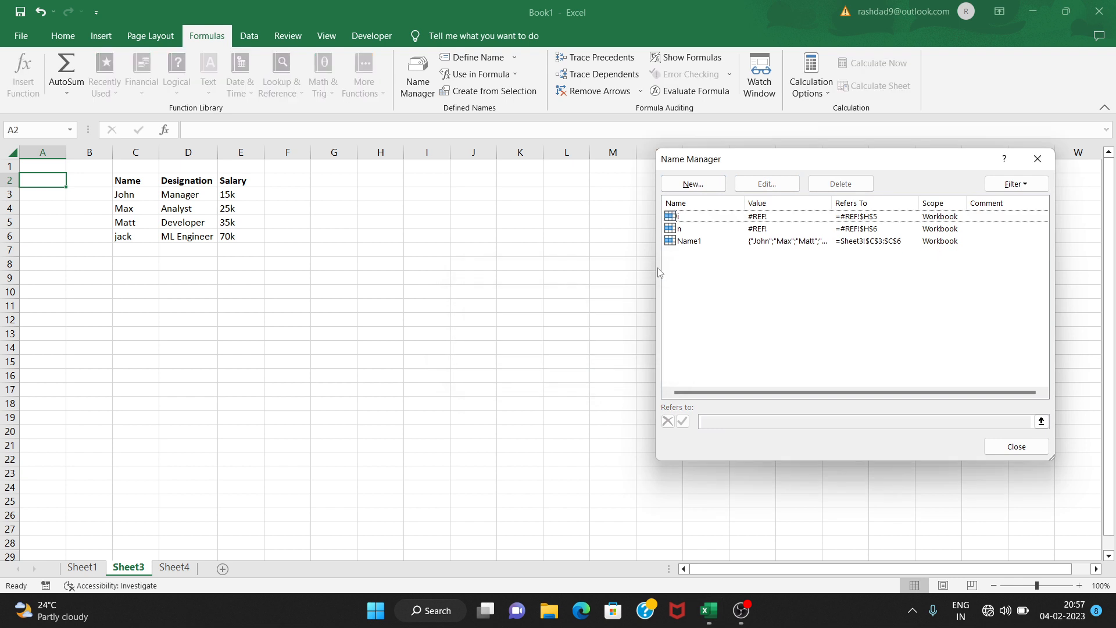
left_click(782, 216)
left_click(840, 184)
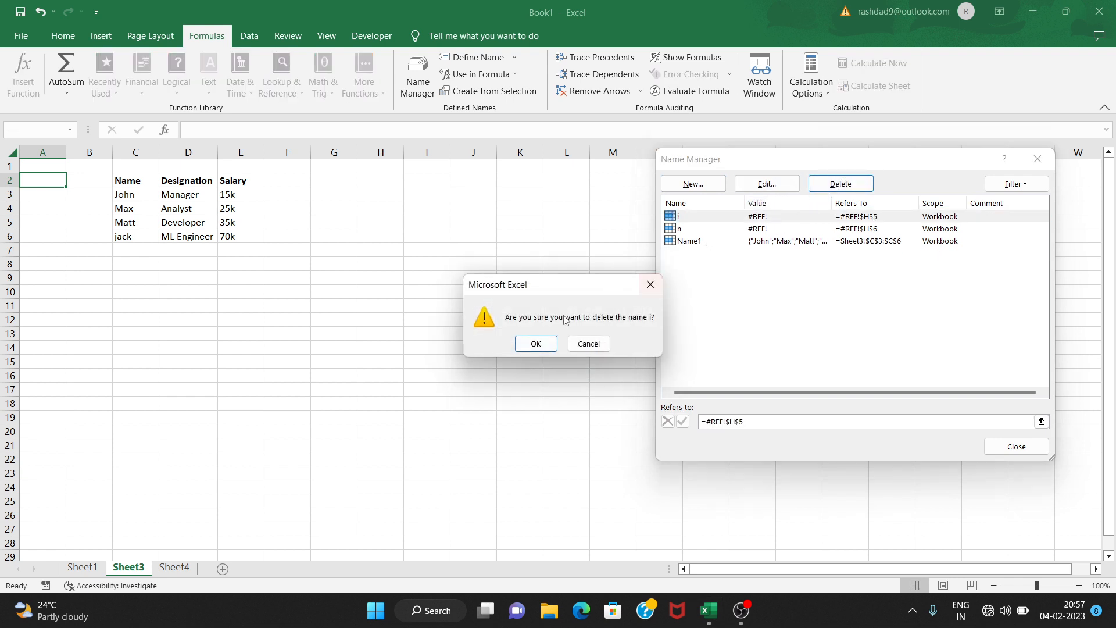
left_click(535, 344)
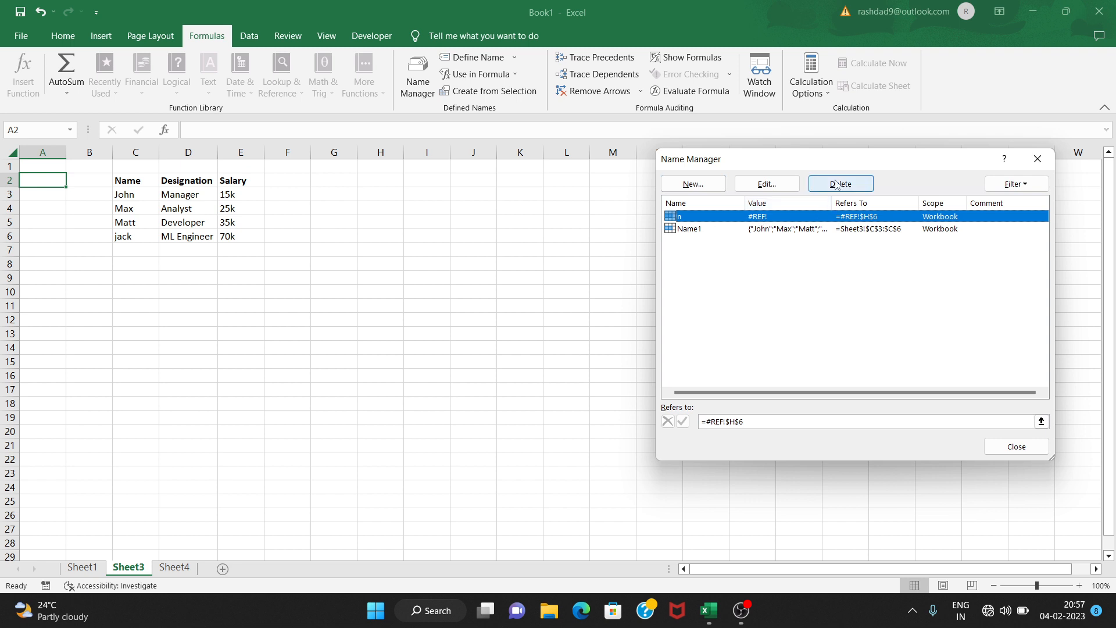
left_click(837, 185)
left_click(530, 344)
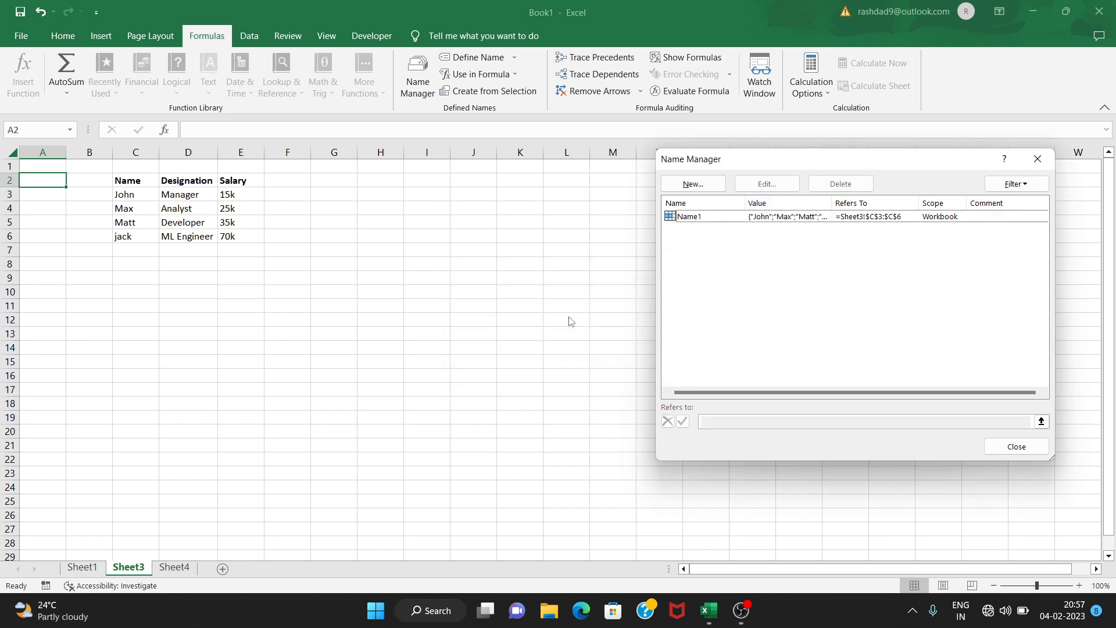
Rename the defined name Name1 as Name2 in the Name Manager
left_click(714, 219)
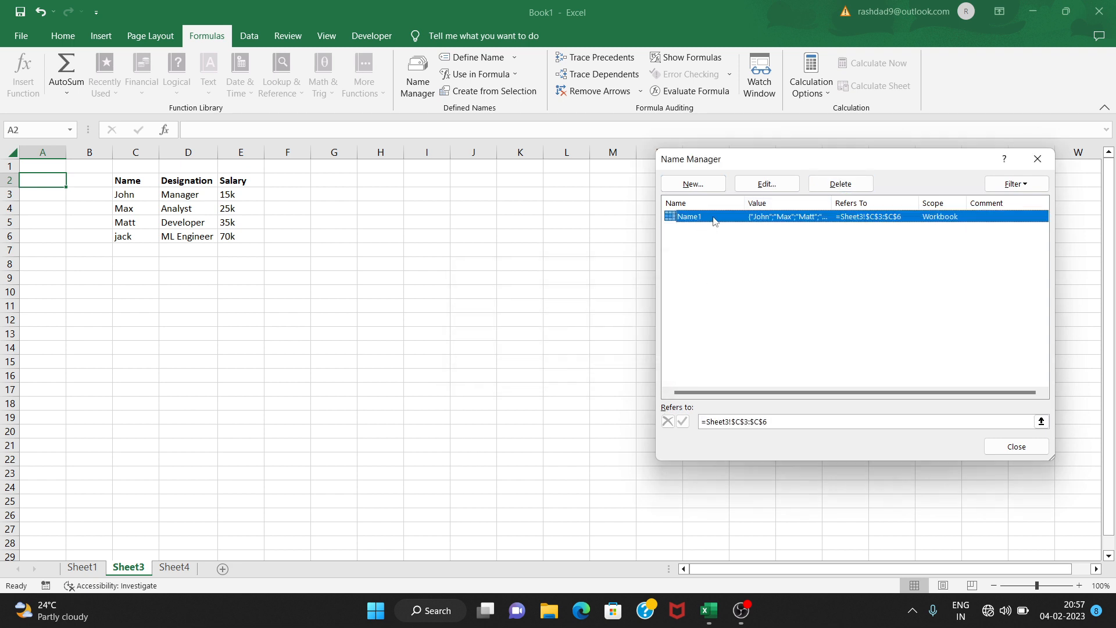
left_click(769, 185)
left_click(830, 256)
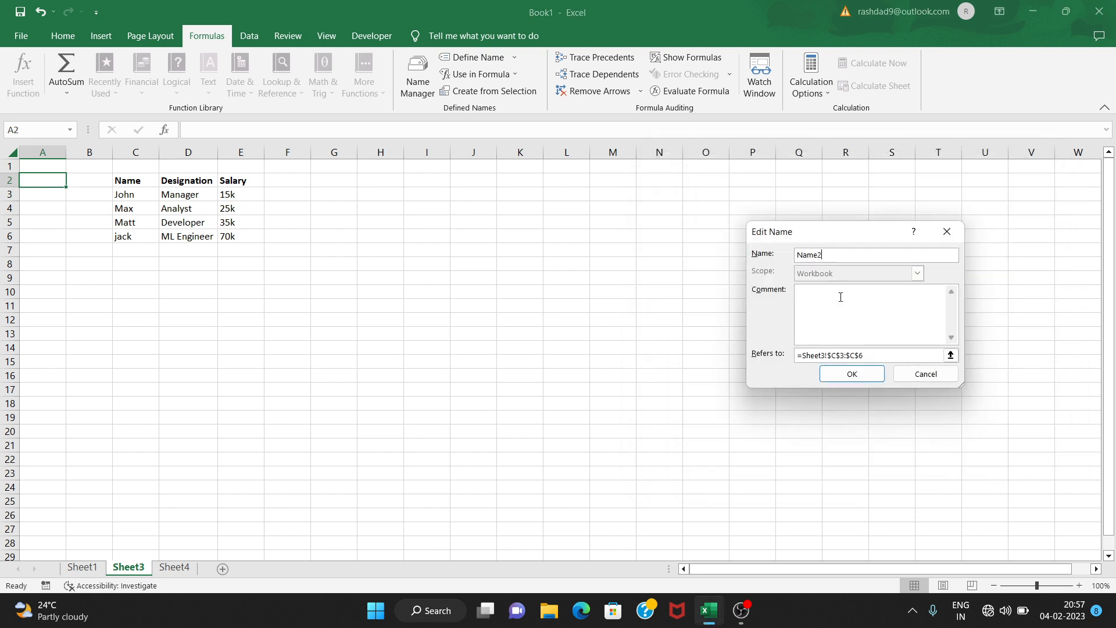
left_click(851, 375)
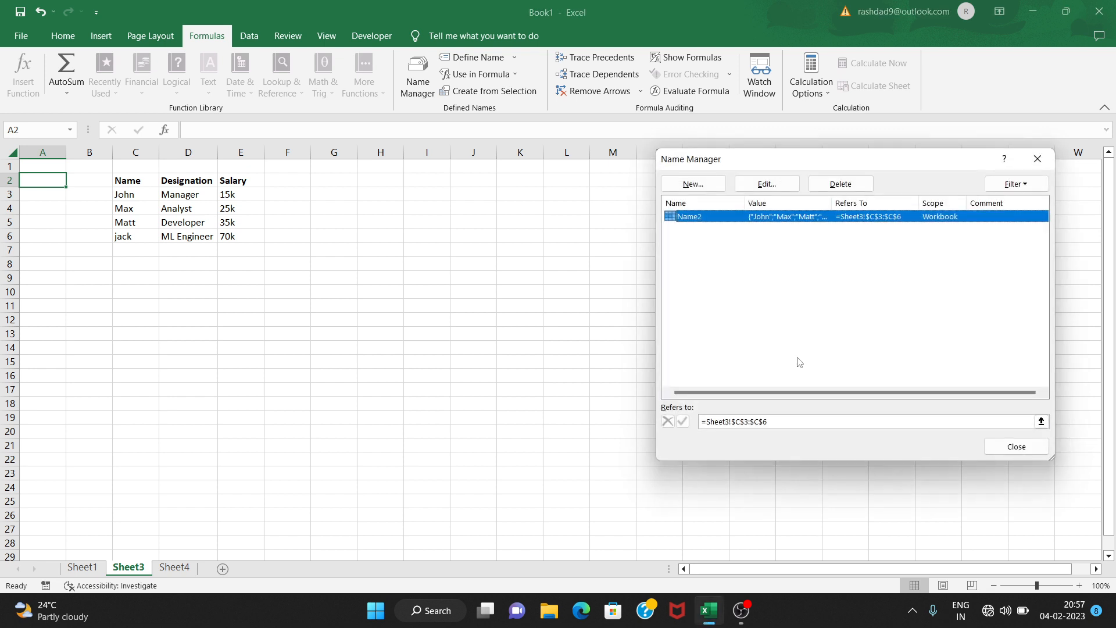
left_click(1030, 449)
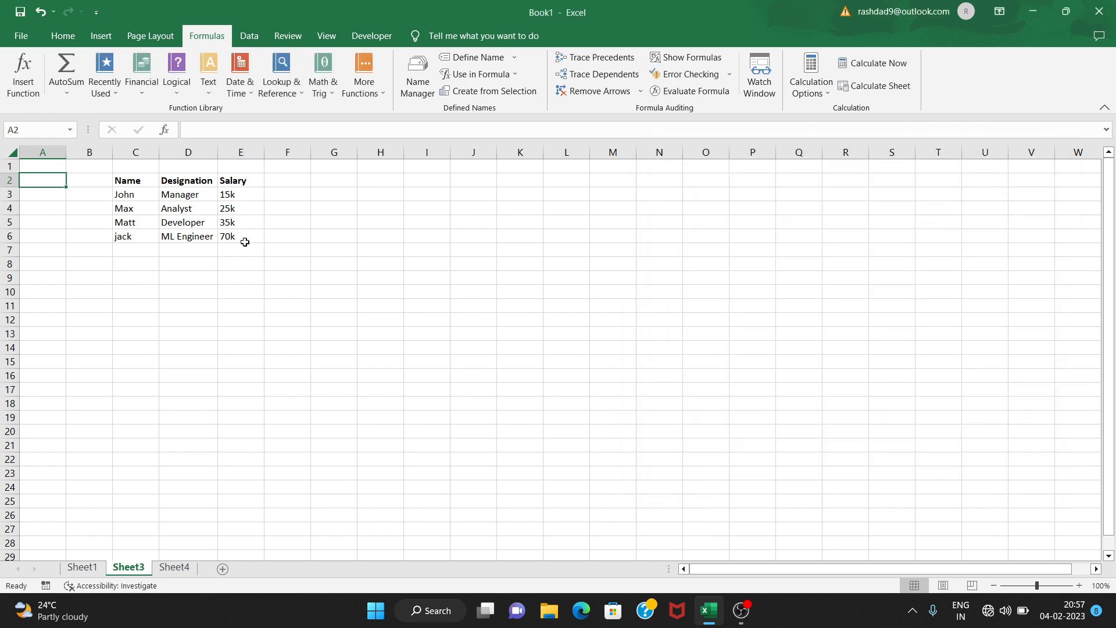
Go to the Name2 range on Sheet3 to check the renamed range, and deselect it
left_click(75, 132)
left_click(71, 130)
left_click(64, 145)
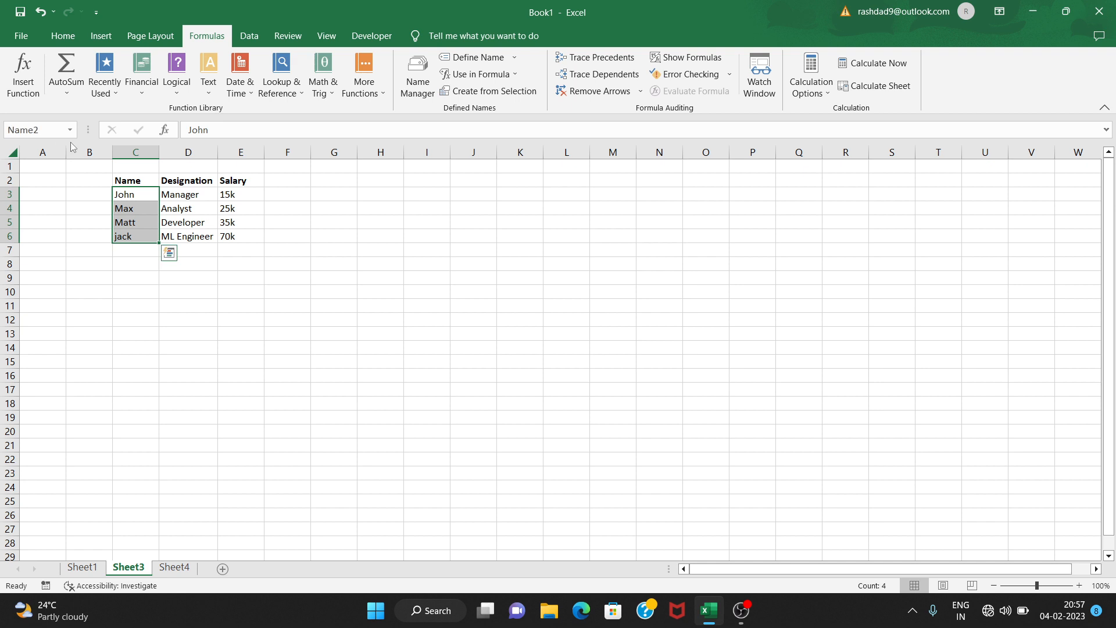
left_click(50, 234)
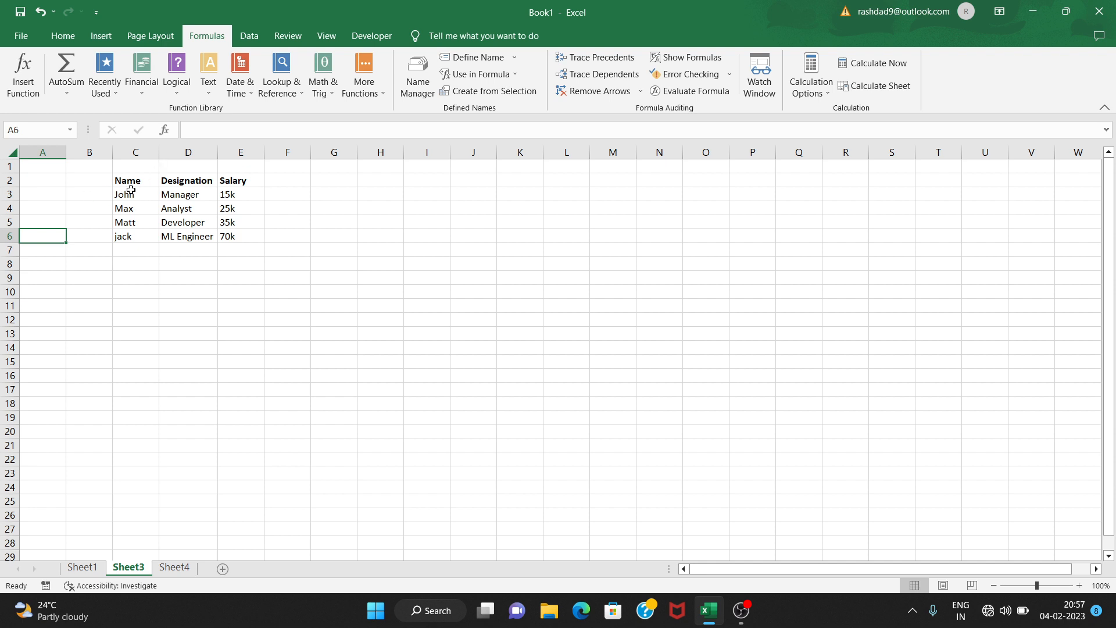
Examine the table C2 to E6 and the data cells under Name, Designation and Salary for assigned names
left_click_drag(130, 194, 134, 237)
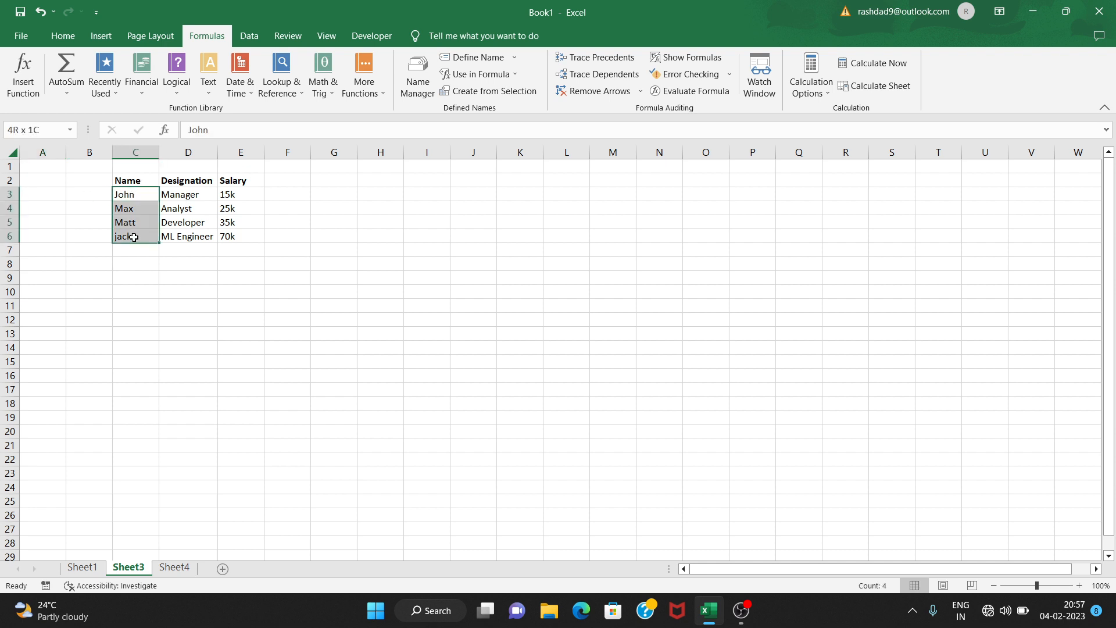
left_click(133, 182)
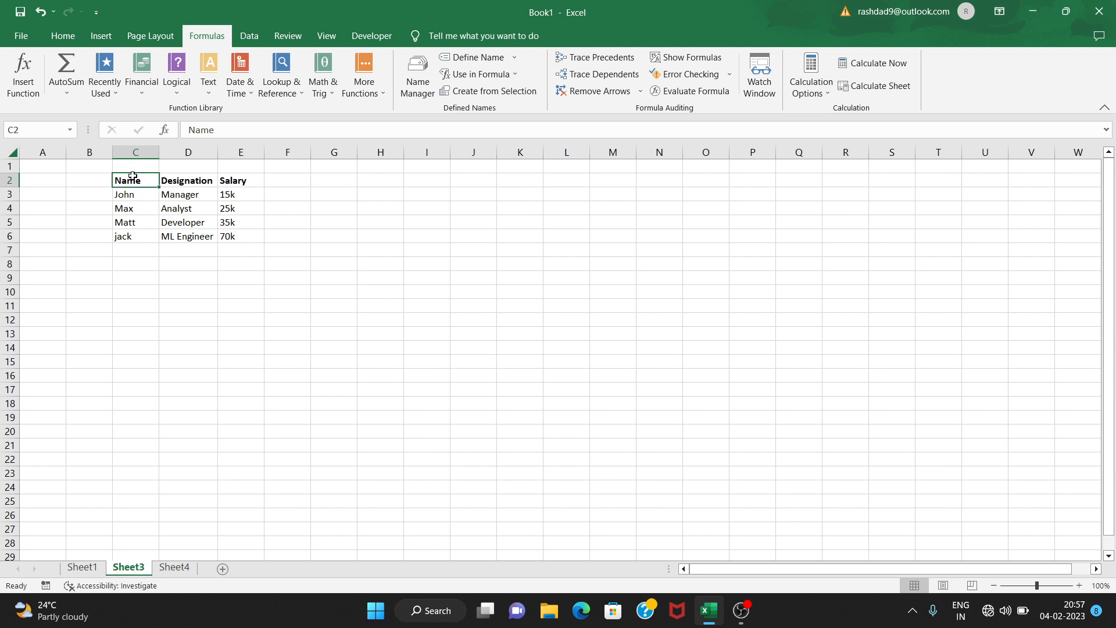
left_click_drag(127, 181, 224, 237)
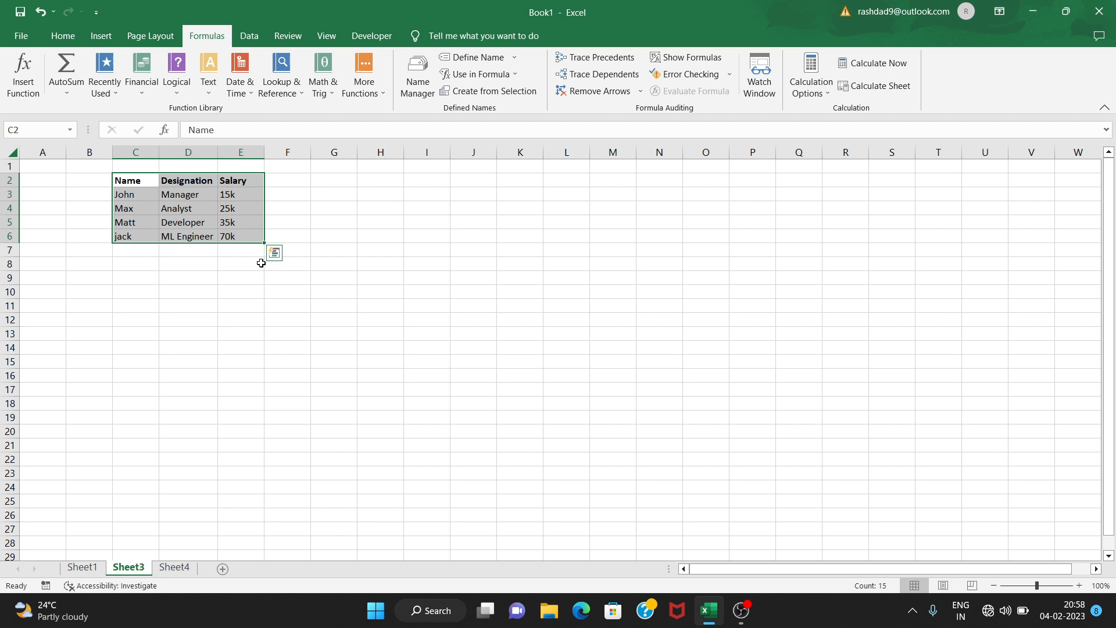
left_click(234, 290)
left_click_drag(135, 196, 140, 231)
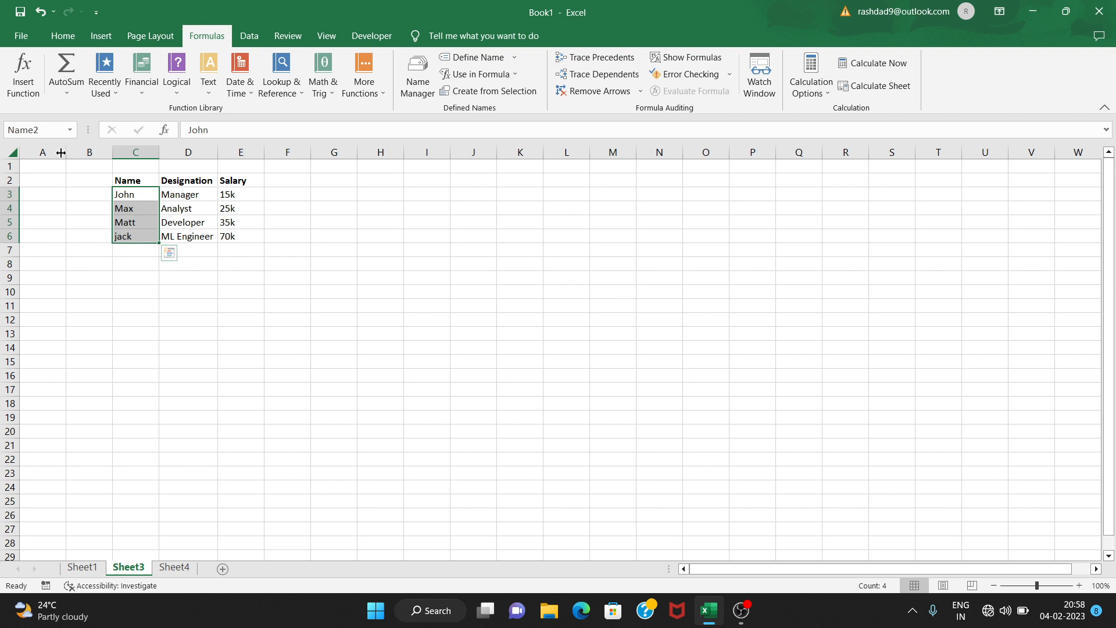
left_click_drag(193, 199, 193, 235)
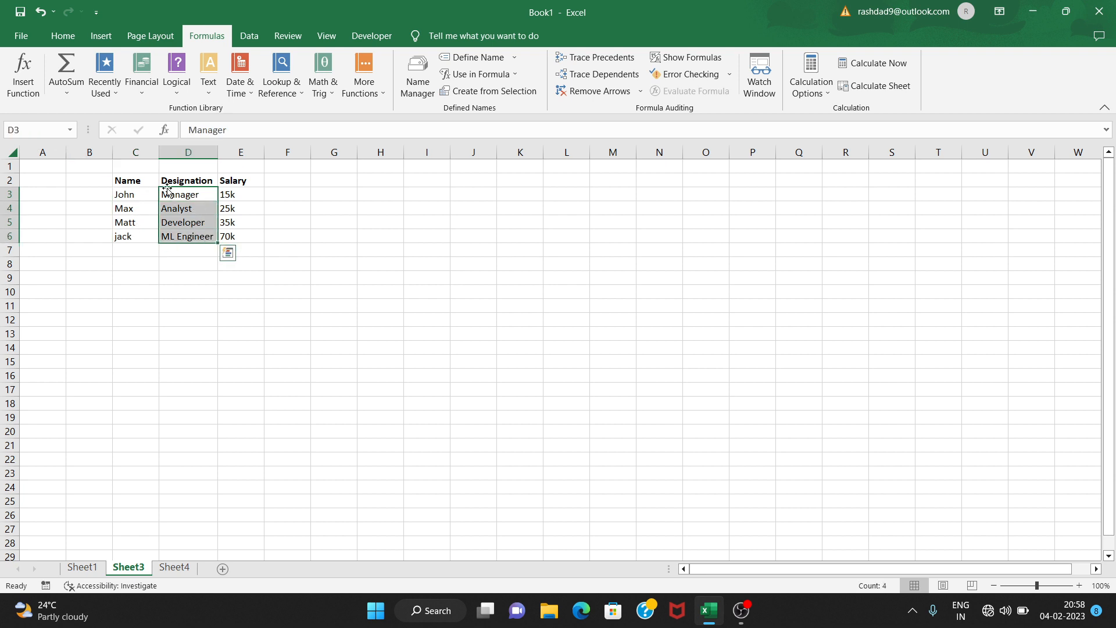
left_click_drag(230, 194, 242, 235)
left_click(168, 325)
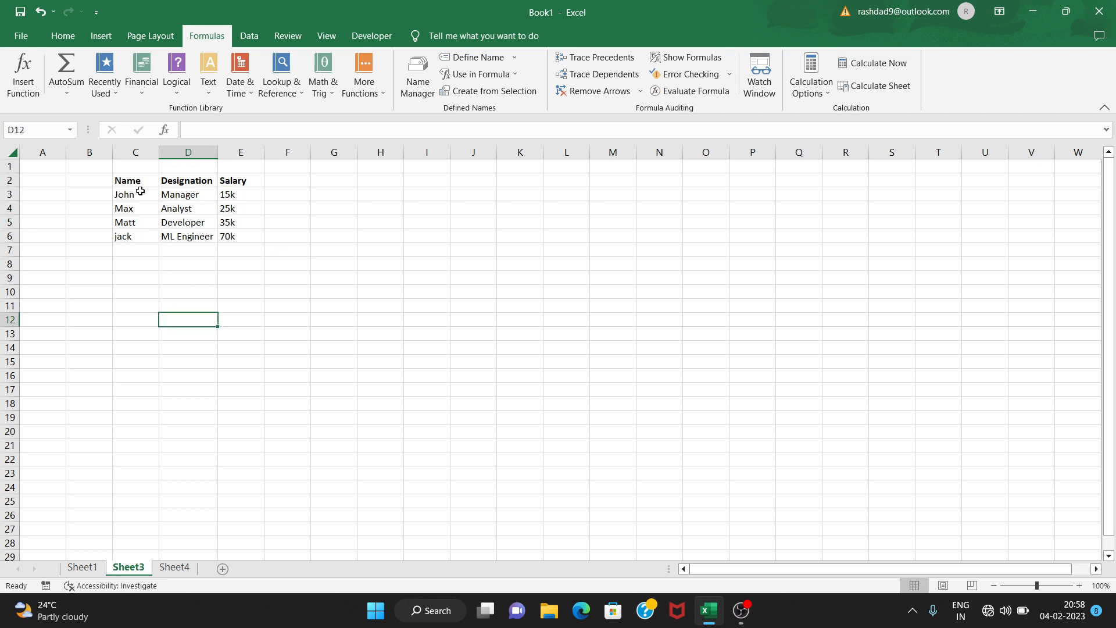
Create names from selection for the table C2 to E6, using only the top row as names
left_click_drag(135, 182, 231, 234)
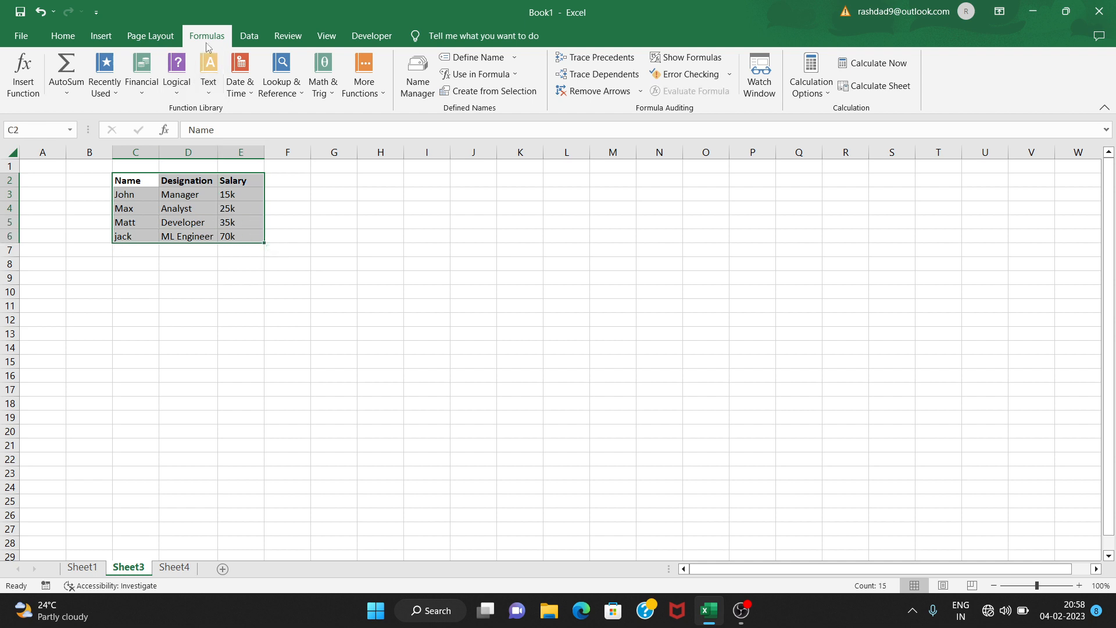
left_click(491, 93)
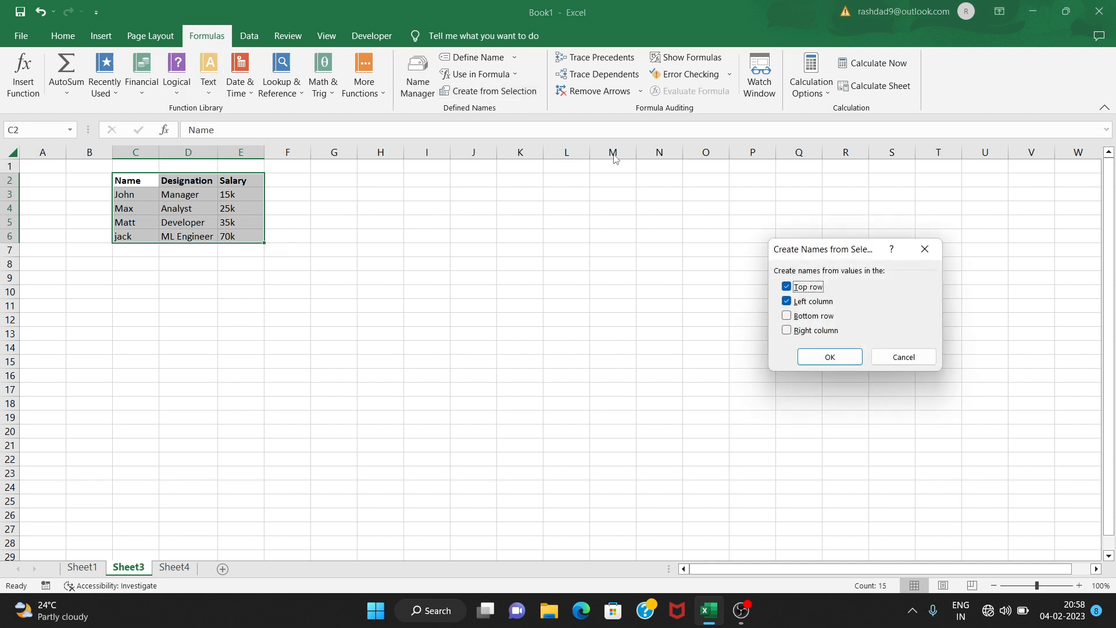
left_click(786, 303)
left_click(828, 356)
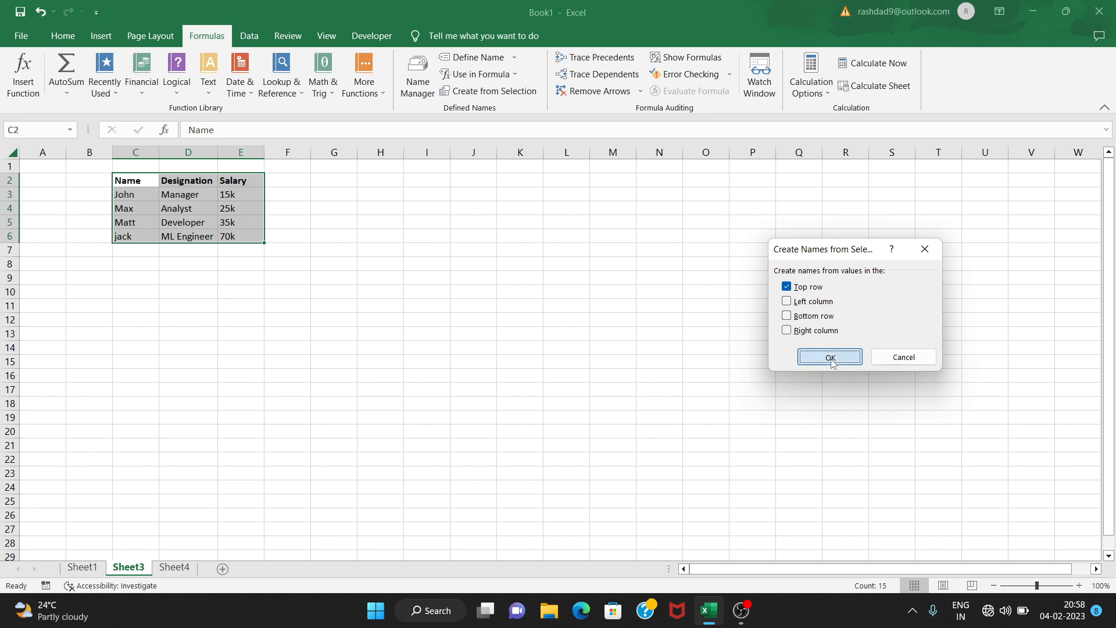
left_click(342, 253)
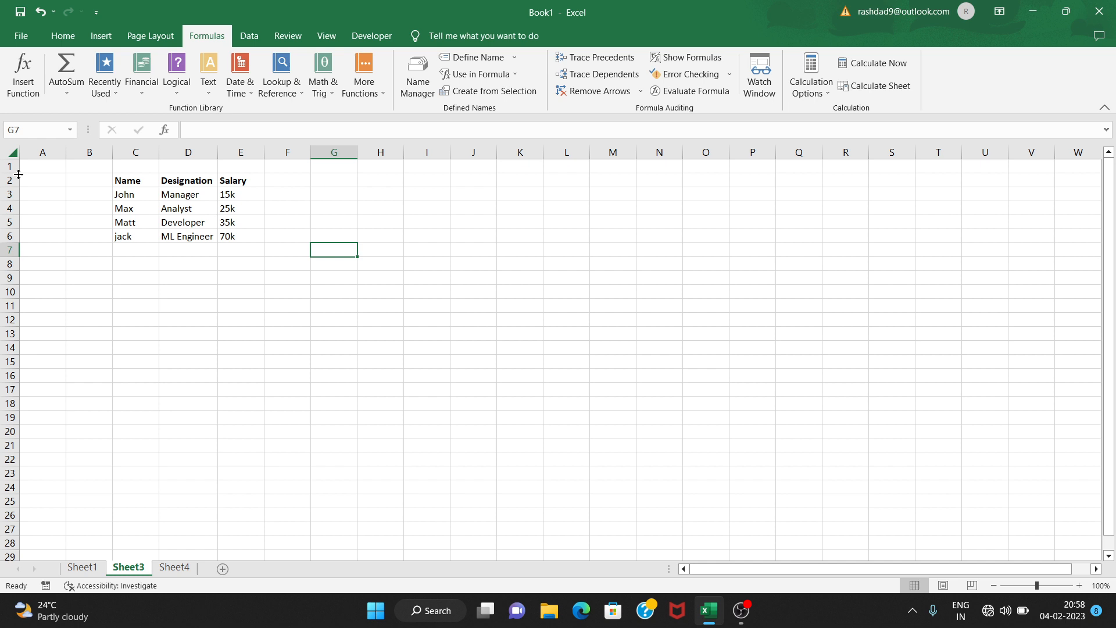
Check the list of defined names for the workbook, and return to the empty cells in column J
left_click(68, 128)
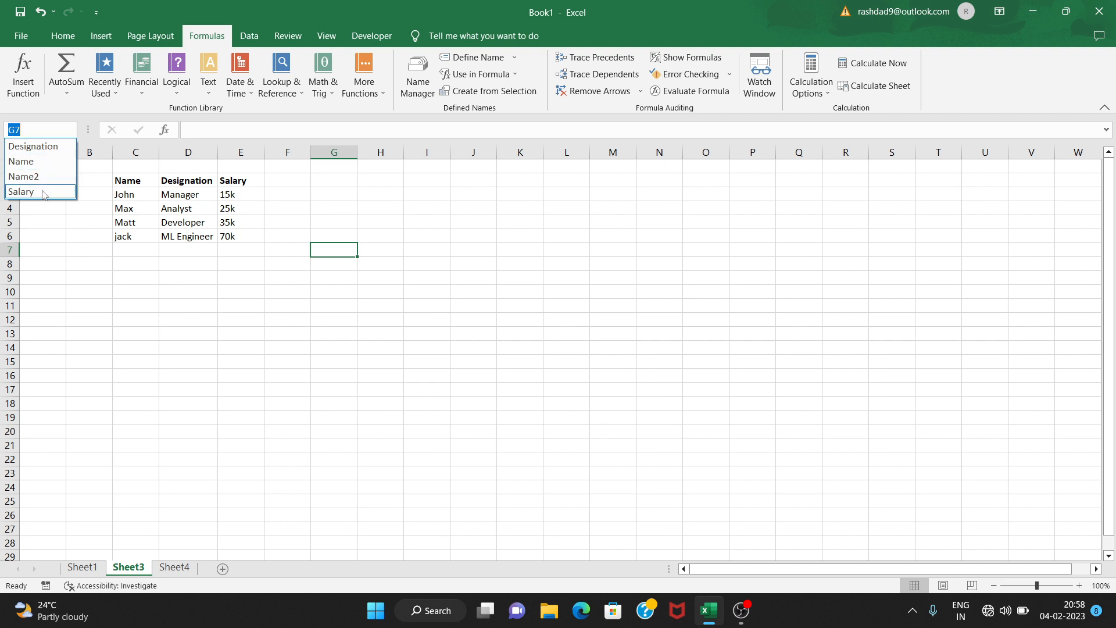
left_click(154, 264)
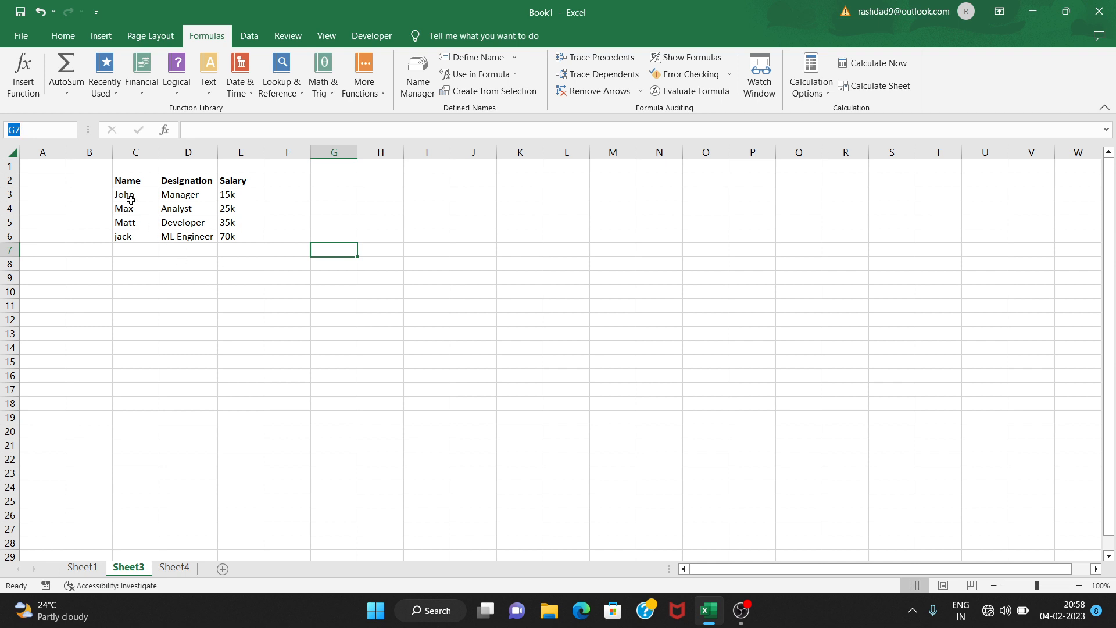
left_click_drag(465, 198, 461, 260)
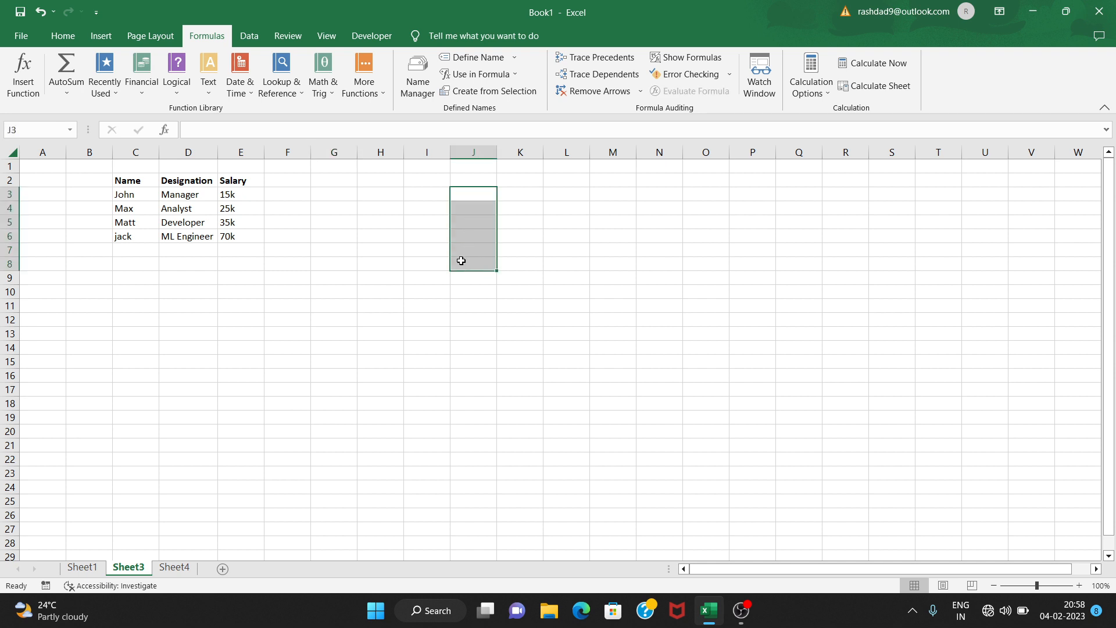
left_click(473, 177)
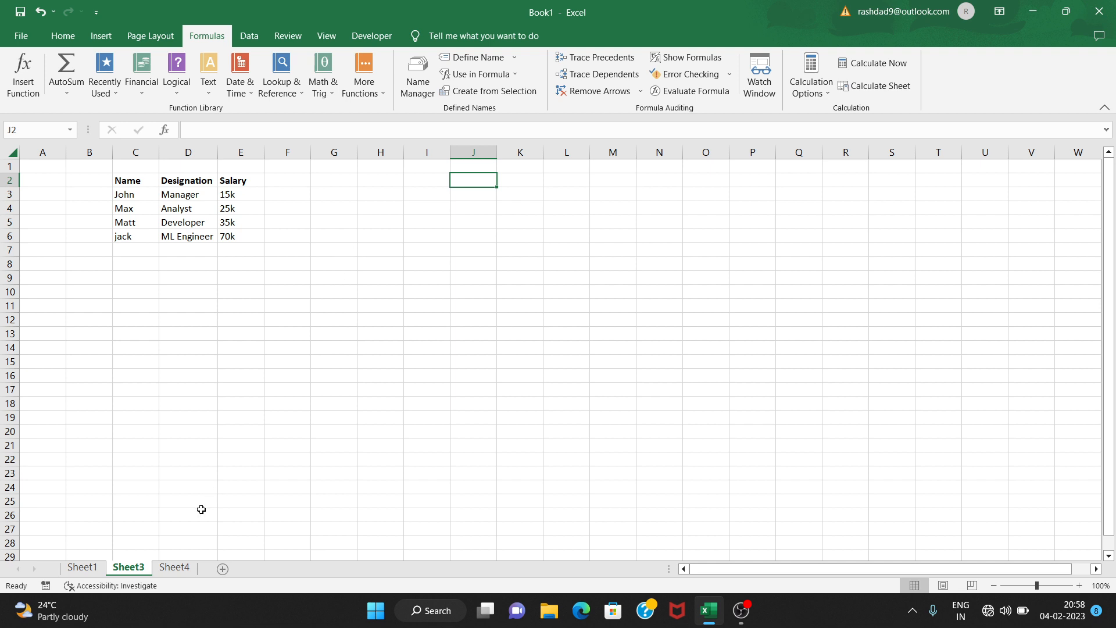
Switch to Sheet1 and select cell J16 beside the country drop-down
left_click(82, 567)
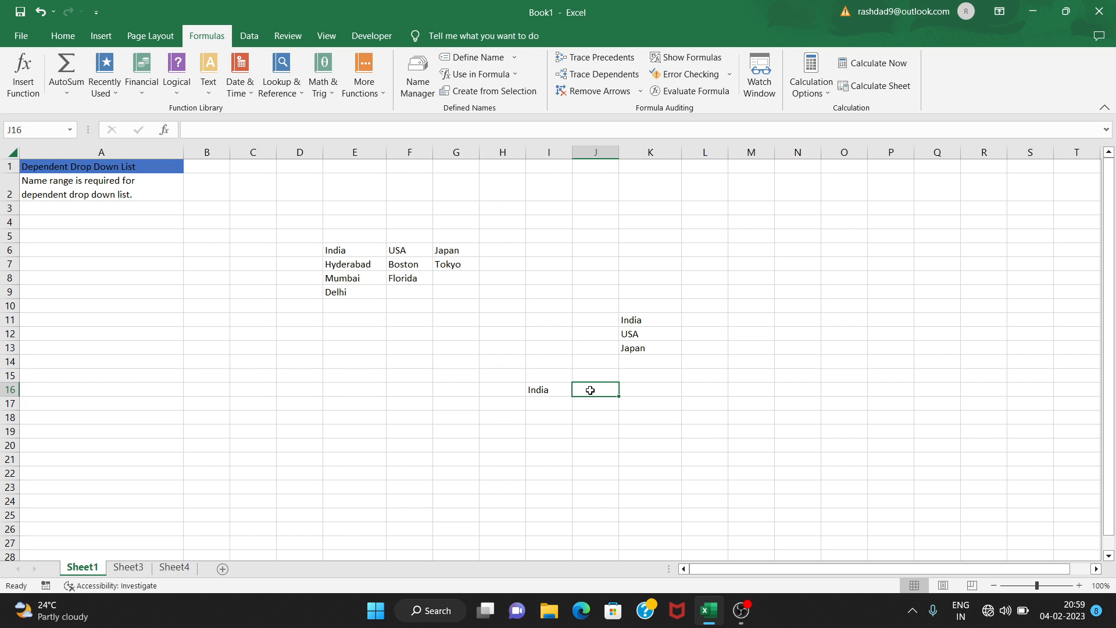
left_click(565, 393)
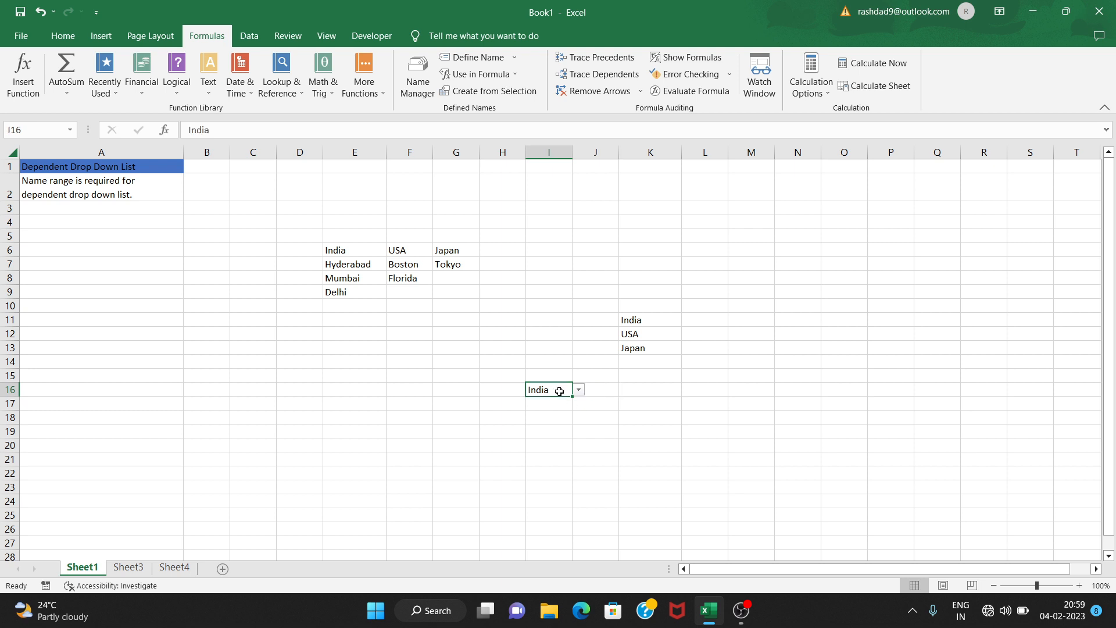
left_click(597, 390)
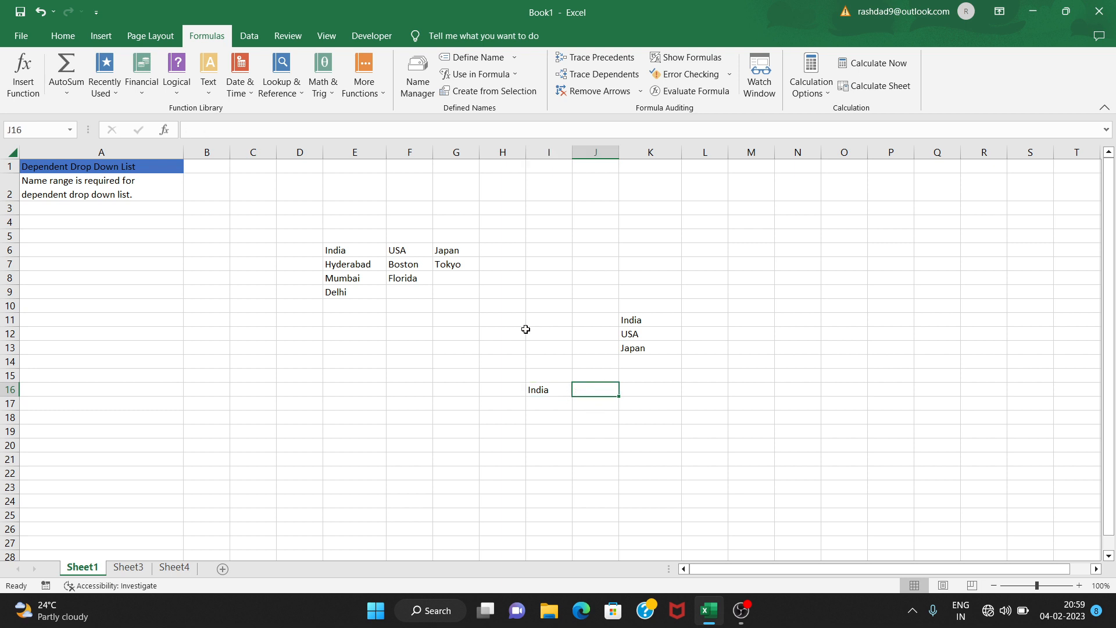
left_click(249, 36)
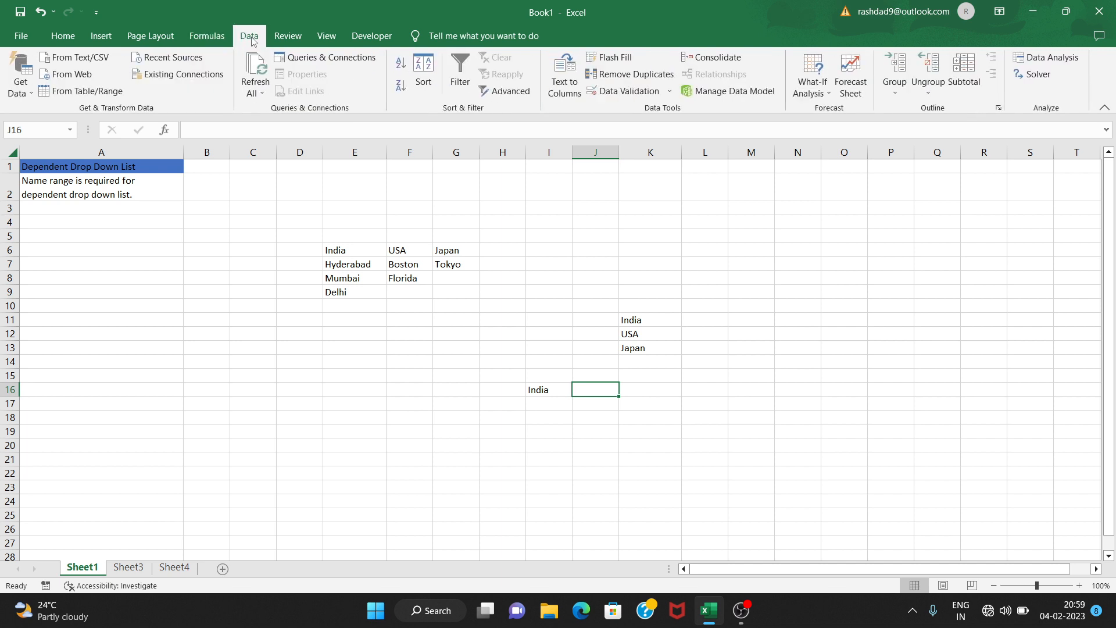
left_click(668, 93)
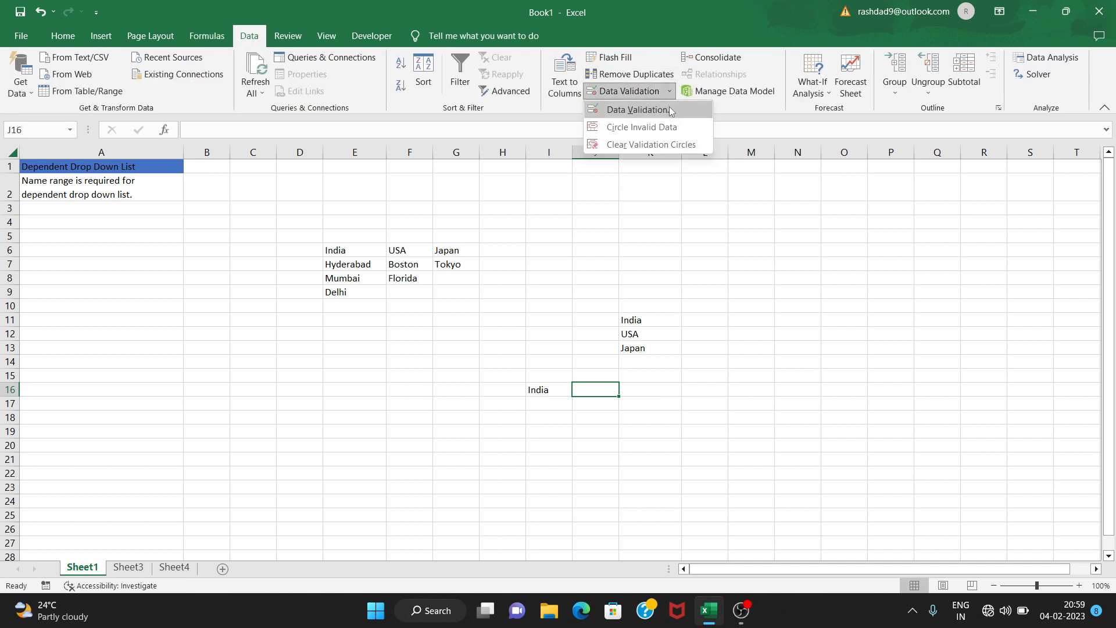
left_click(668, 114)
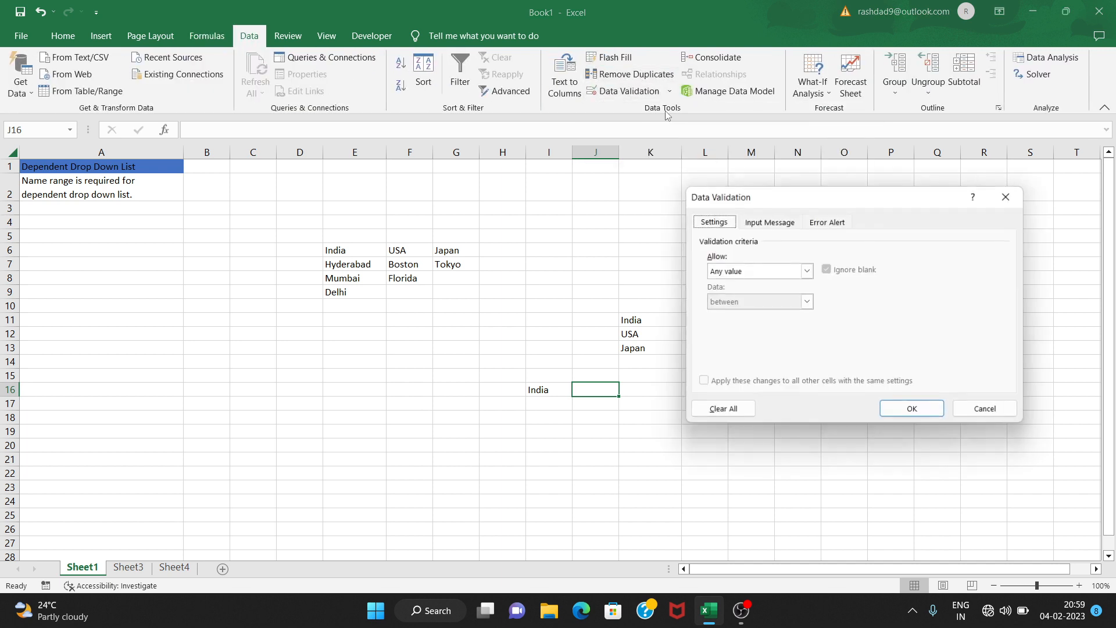
left_click(807, 272)
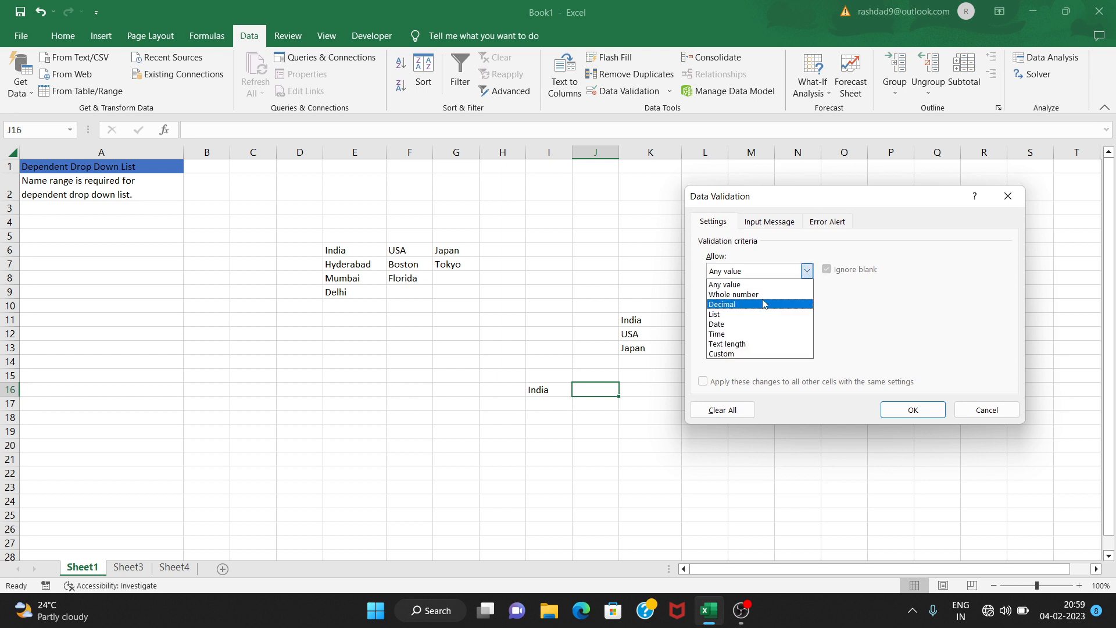
left_click(737, 314)
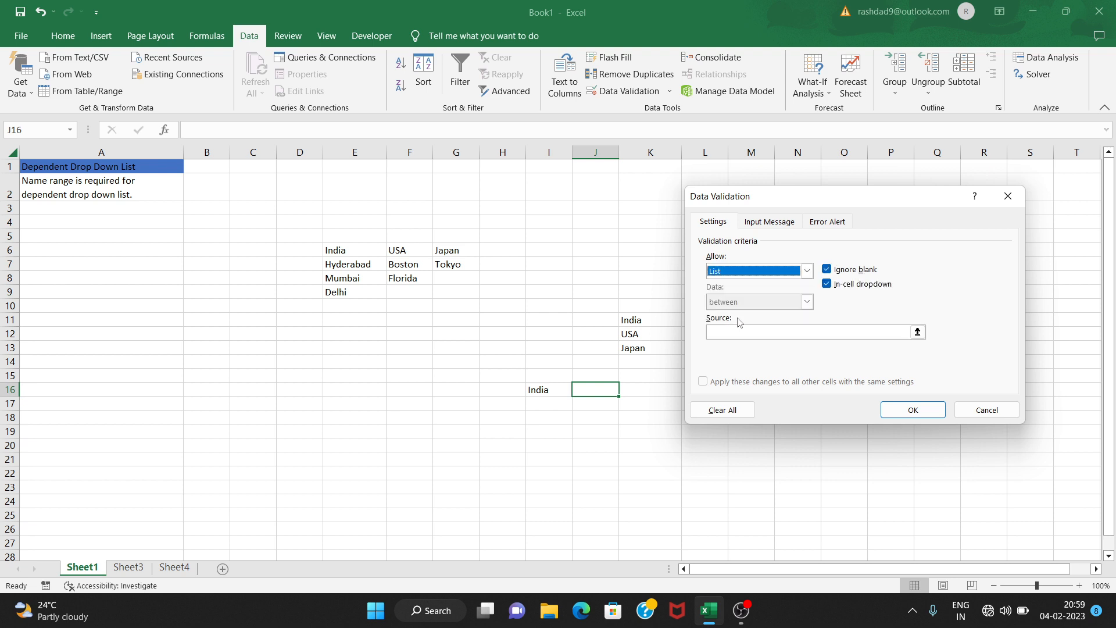
left_click(741, 332)
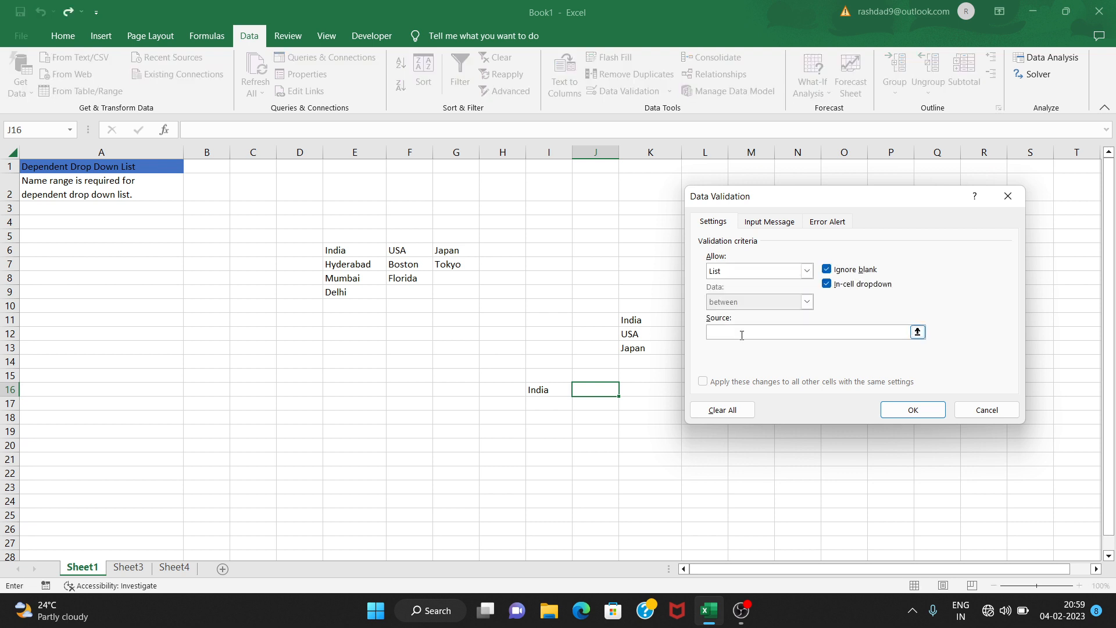
type("=indirect(")
left_click(549, 390)
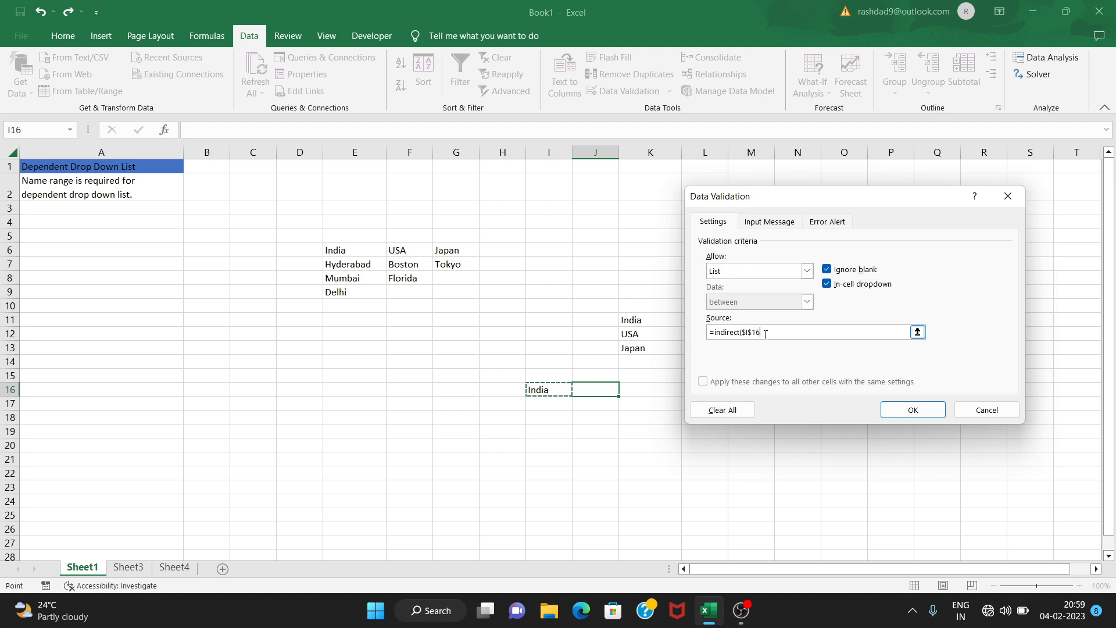
type(")")
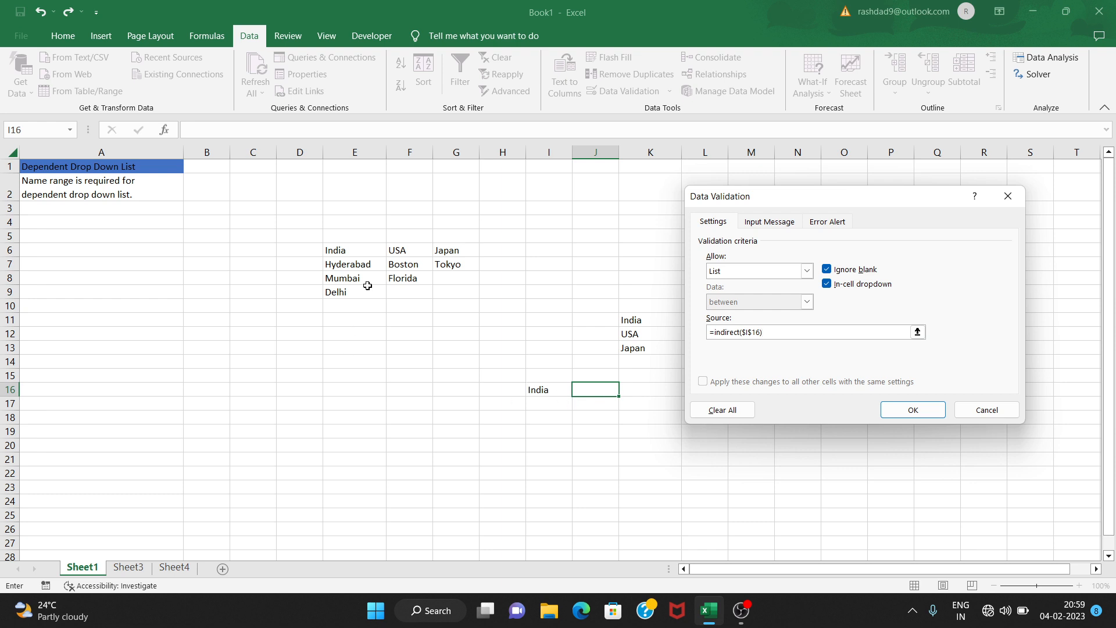
left_click(1014, 199)
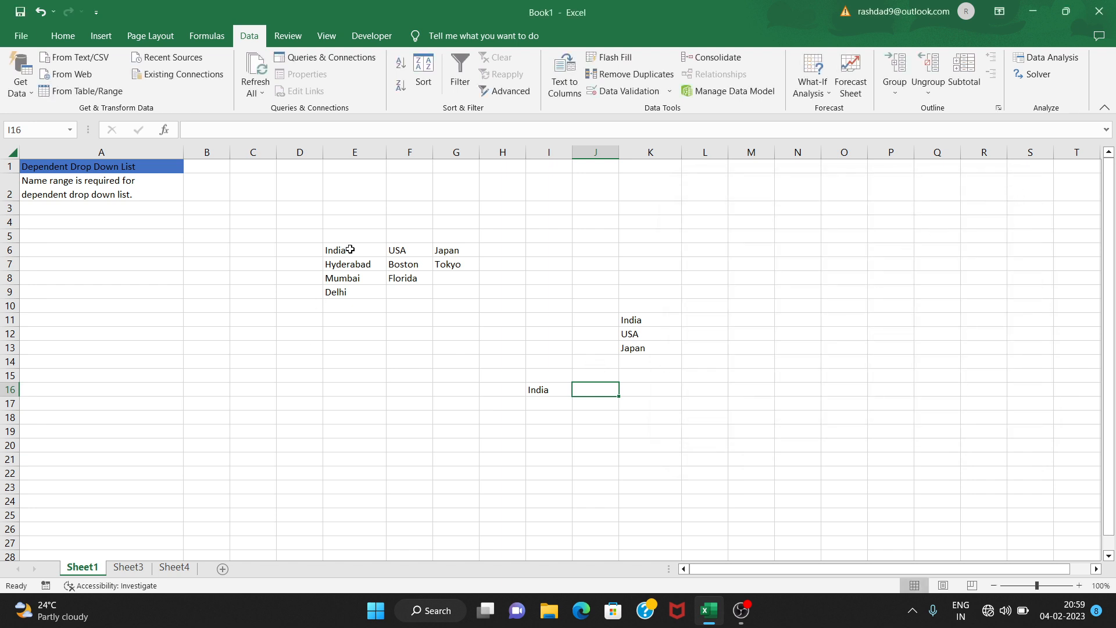
Create names from selection for the India, USA and Japan lists in E6:E9, F6:F8 and G6:G7, using the top row as names
left_click_drag(348, 262, 348, 286)
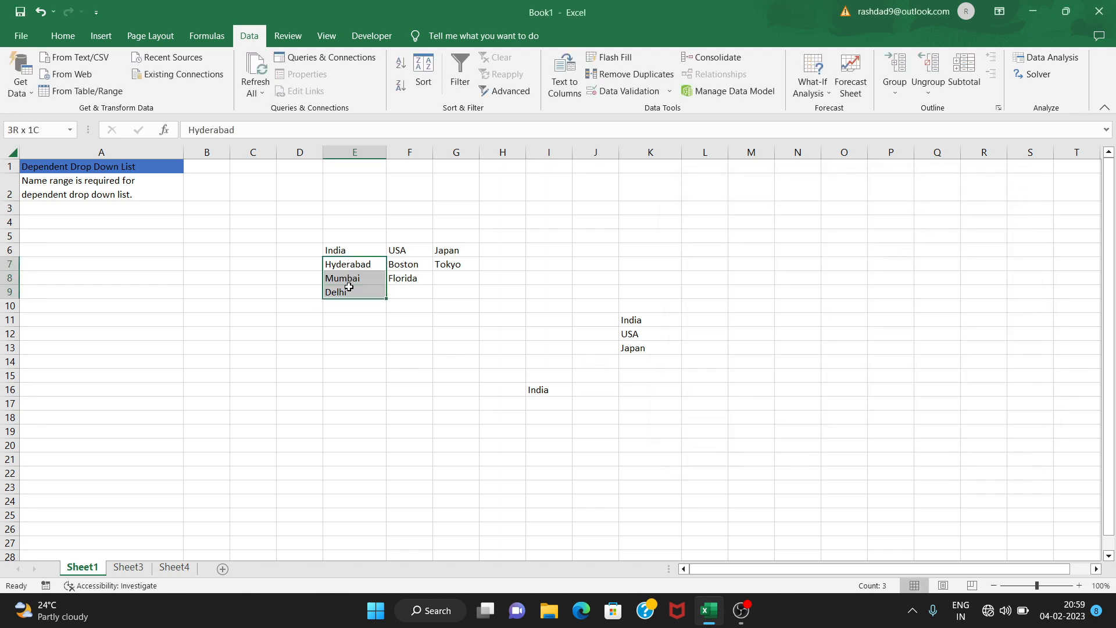
left_click(340, 319)
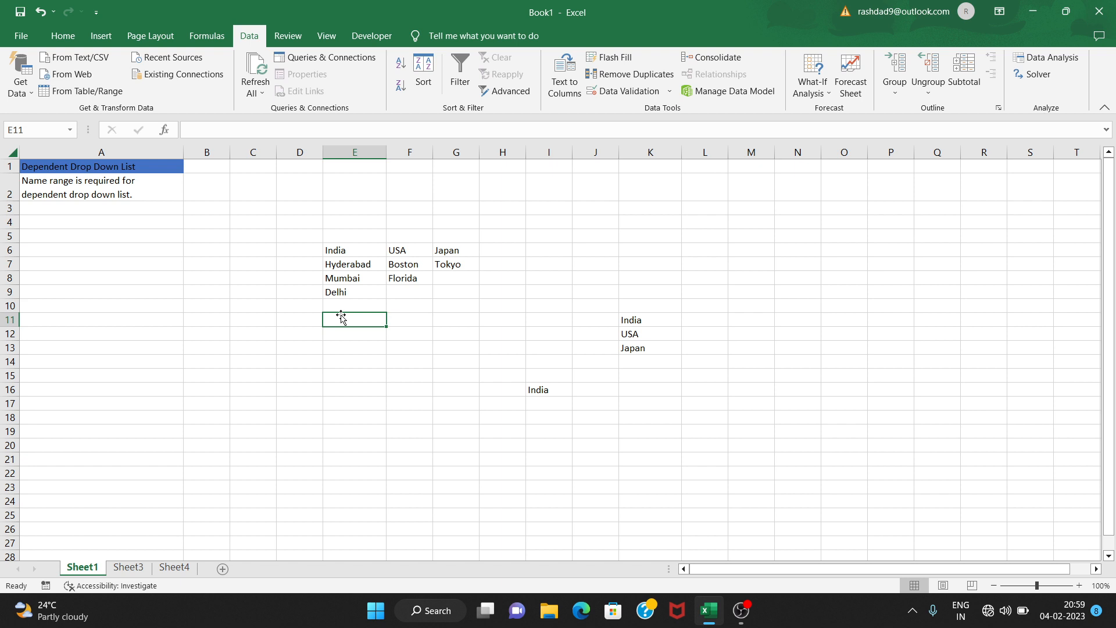
left_click(346, 251)
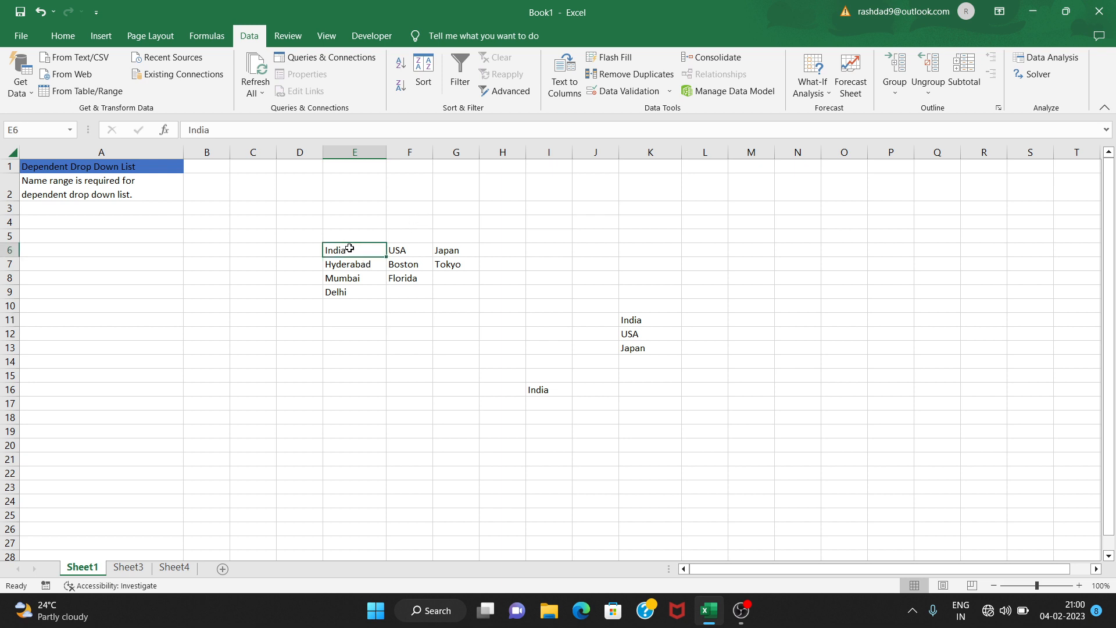
left_click_drag(349, 248, 404, 274)
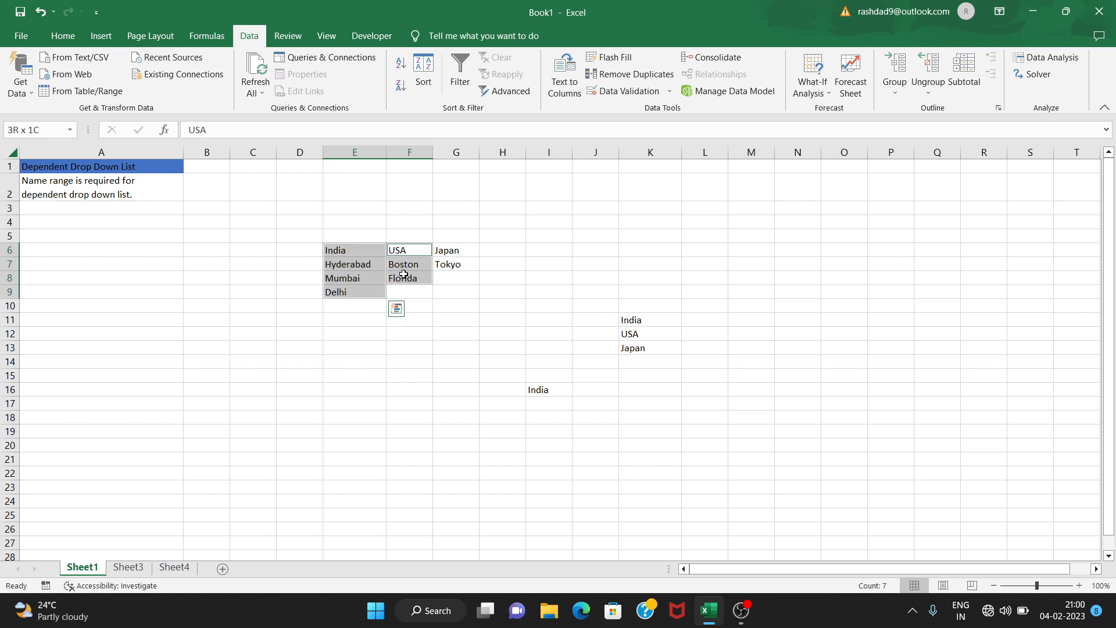
left_click_drag(456, 250, 459, 265)
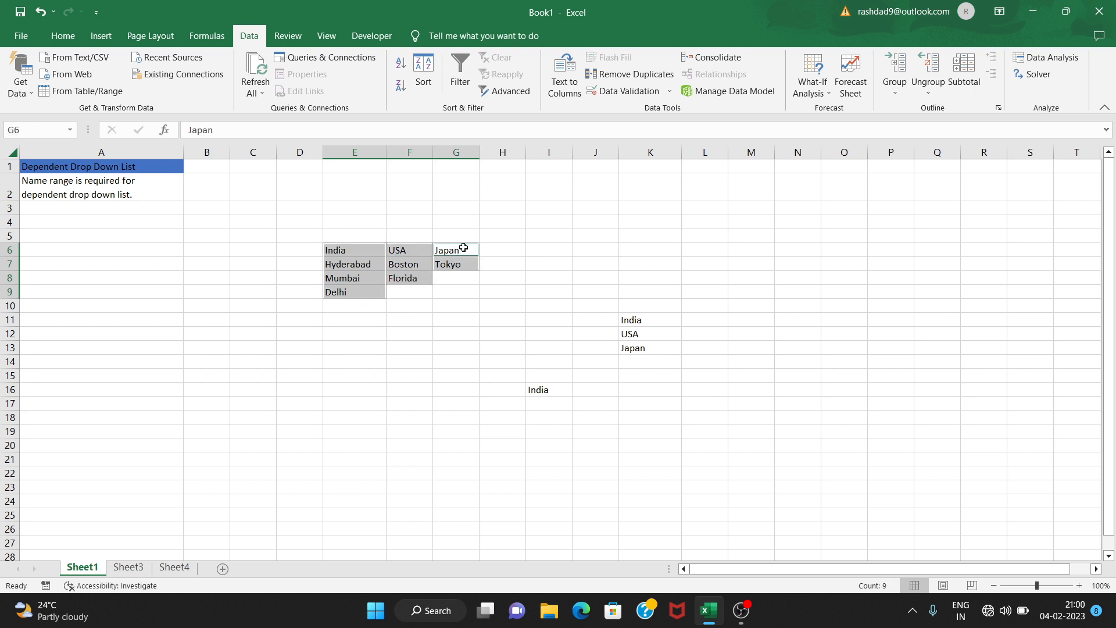
left_click(207, 36)
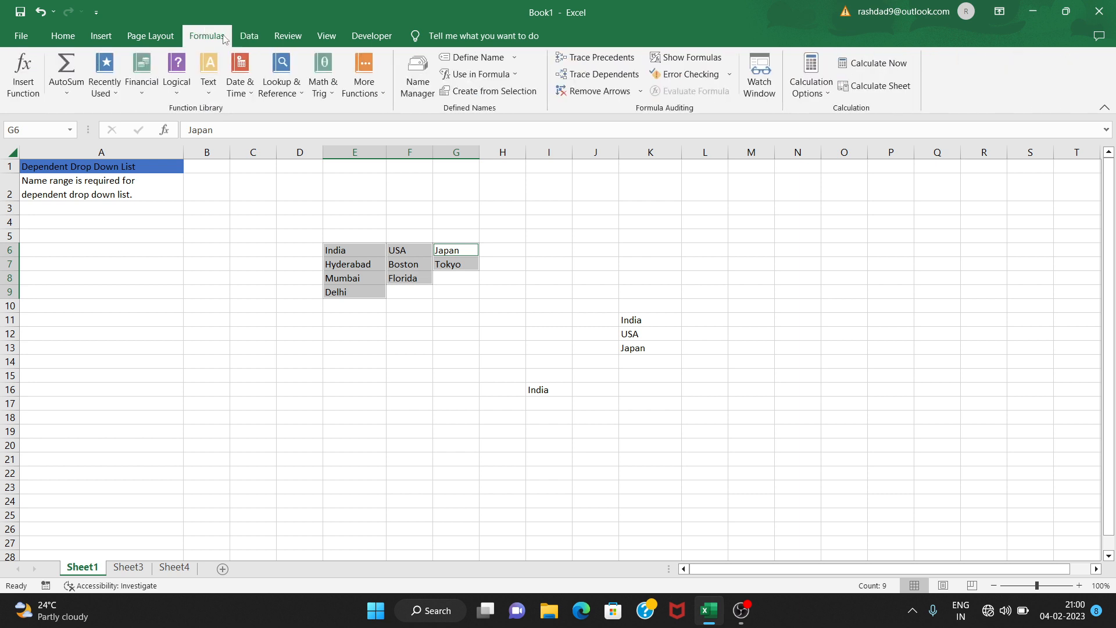
left_click(478, 92)
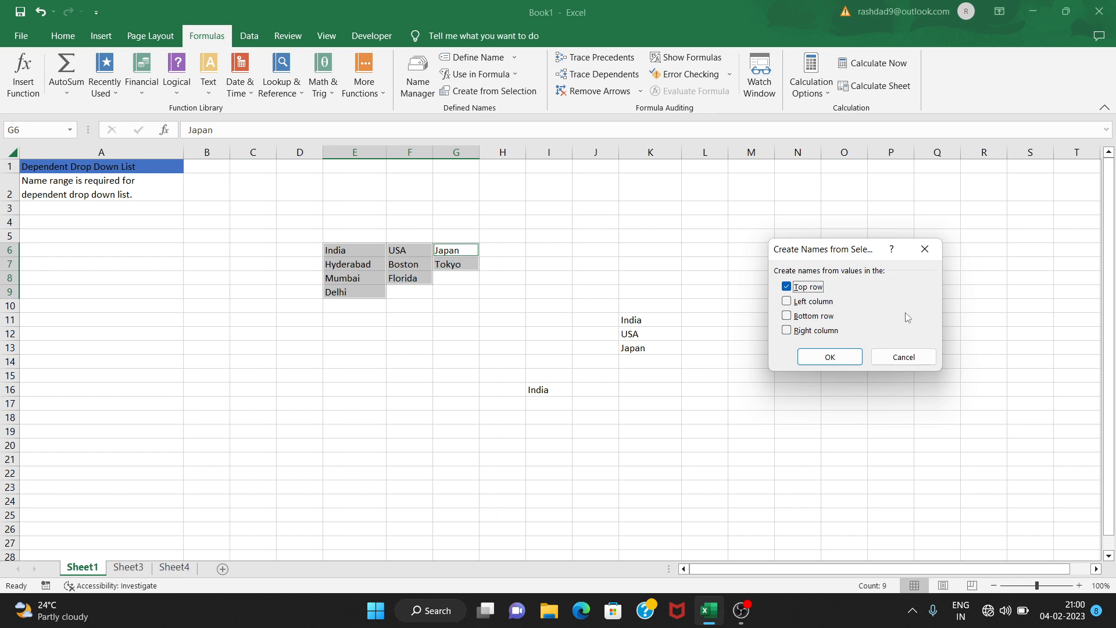
left_click(812, 357)
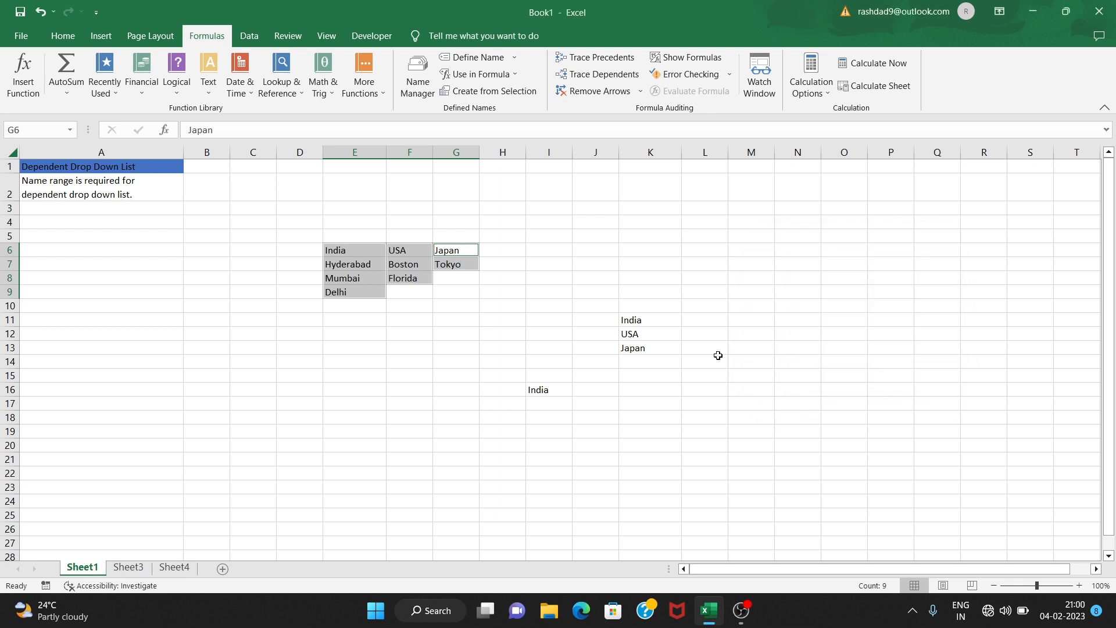
Check the workbook's list of defined names and the country drop-down cell I16
left_click(437, 332)
left_click(70, 130)
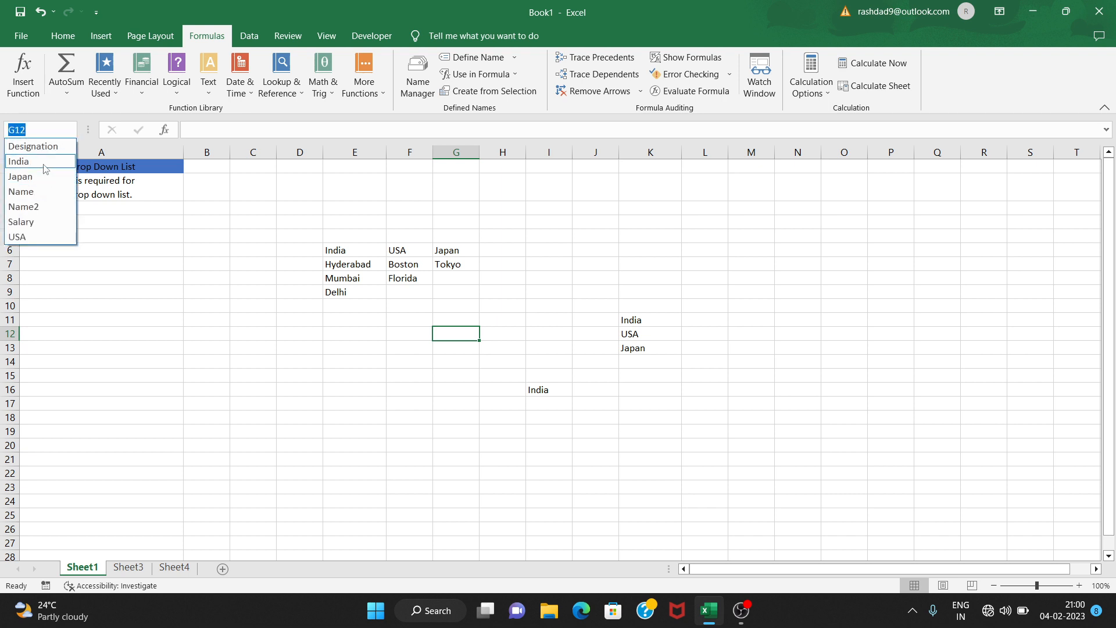
left_click(235, 230)
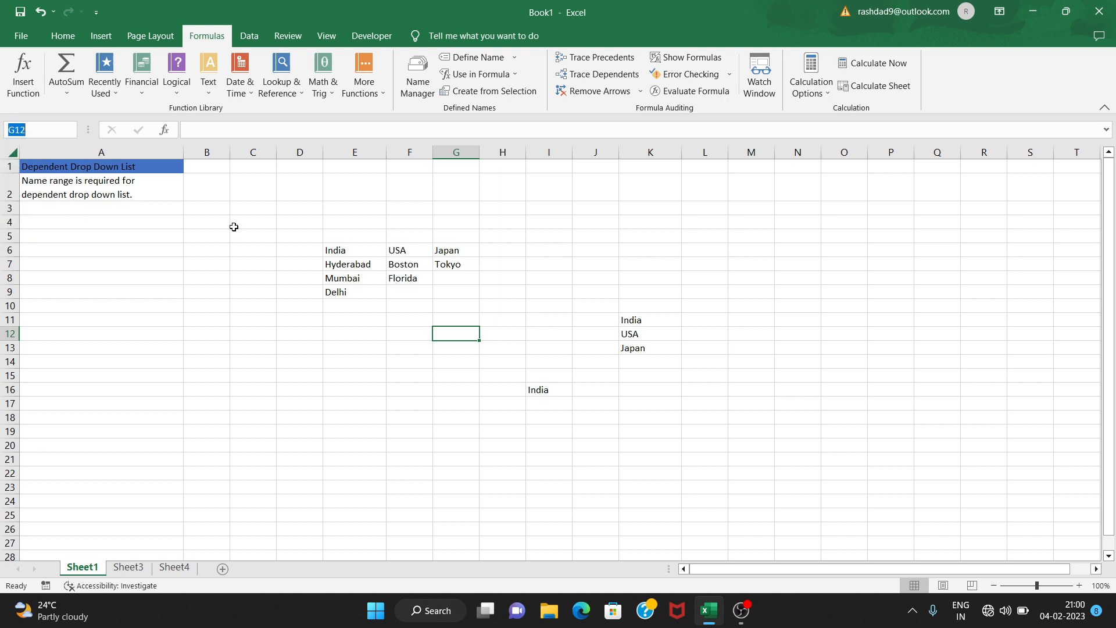
left_click(539, 391)
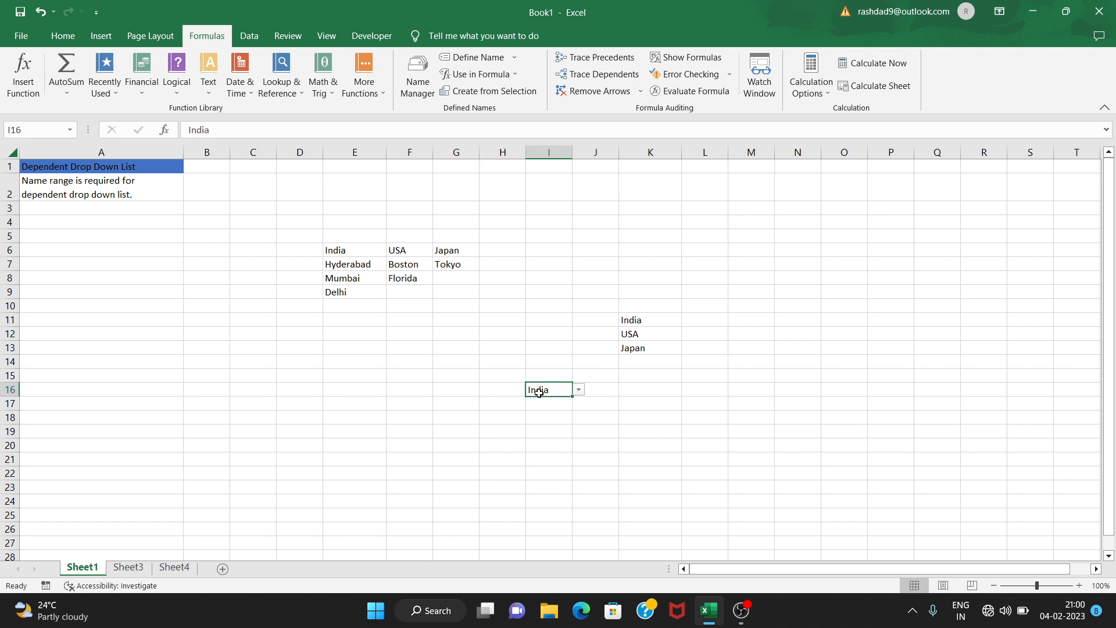
Apply data validation to cell J16 that allows a list with the source =indirect($I$16)
left_click(601, 391)
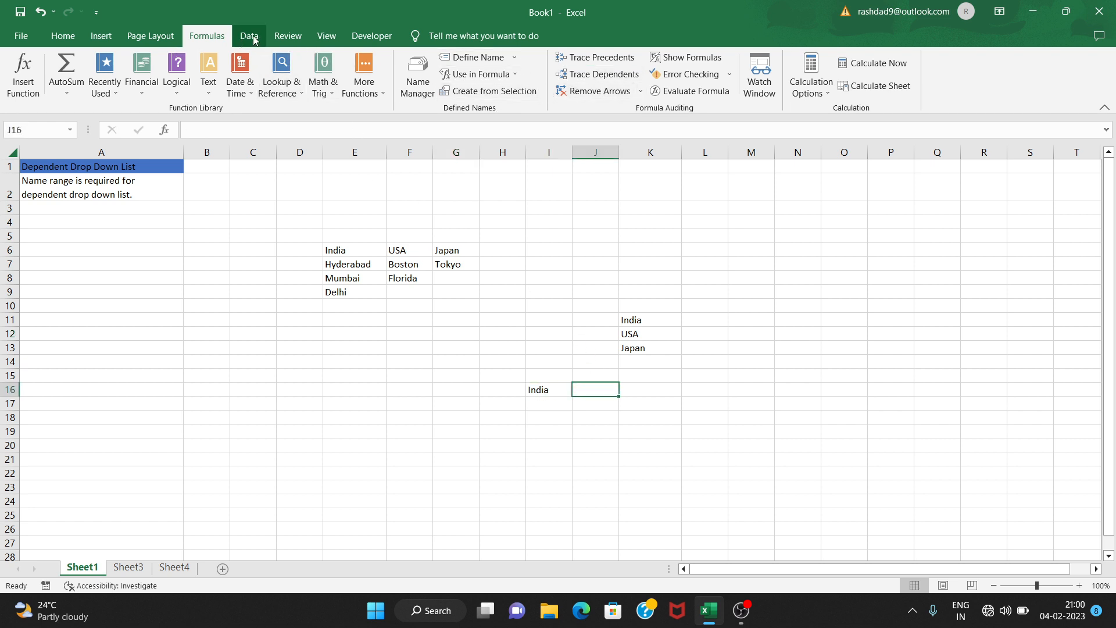
left_click(248, 36)
left_click(669, 92)
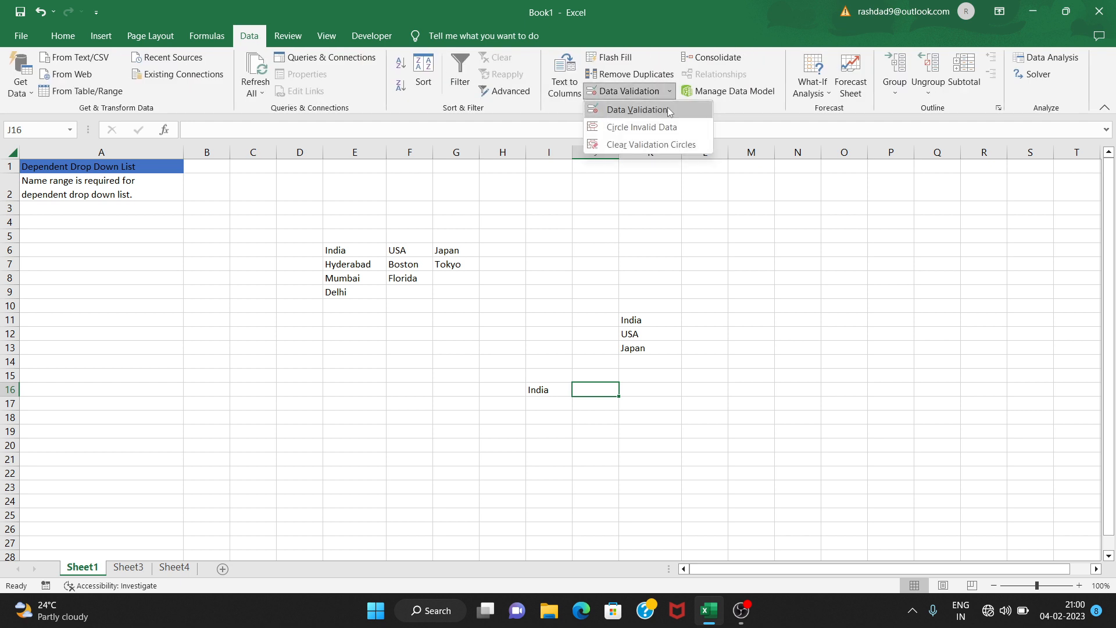
left_click(657, 110)
left_click(807, 271)
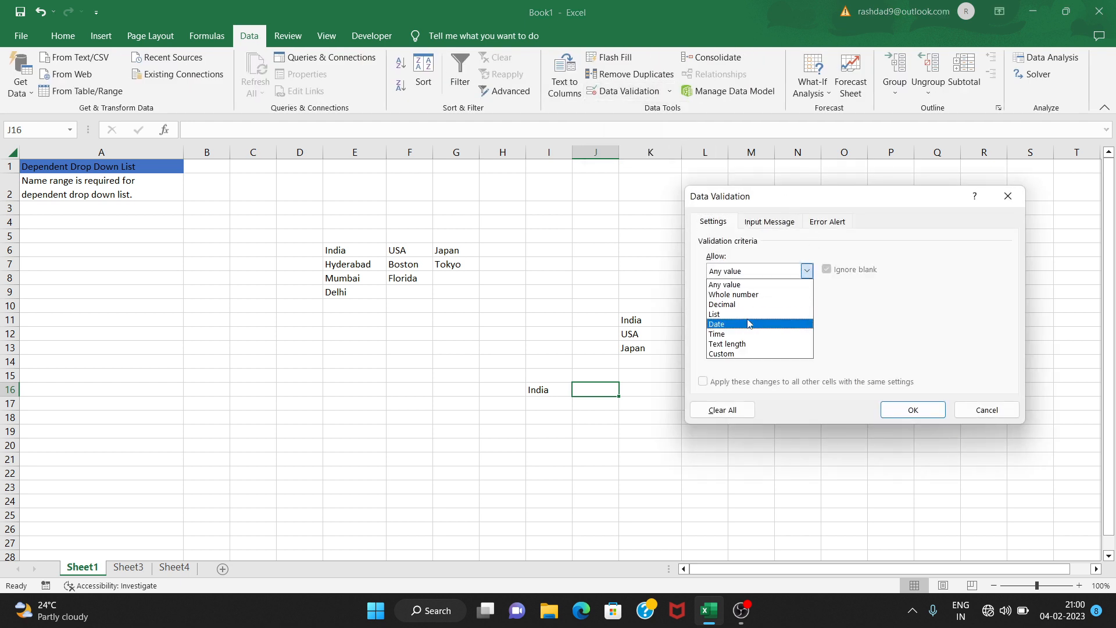
left_click(798, 315)
left_click(794, 331)
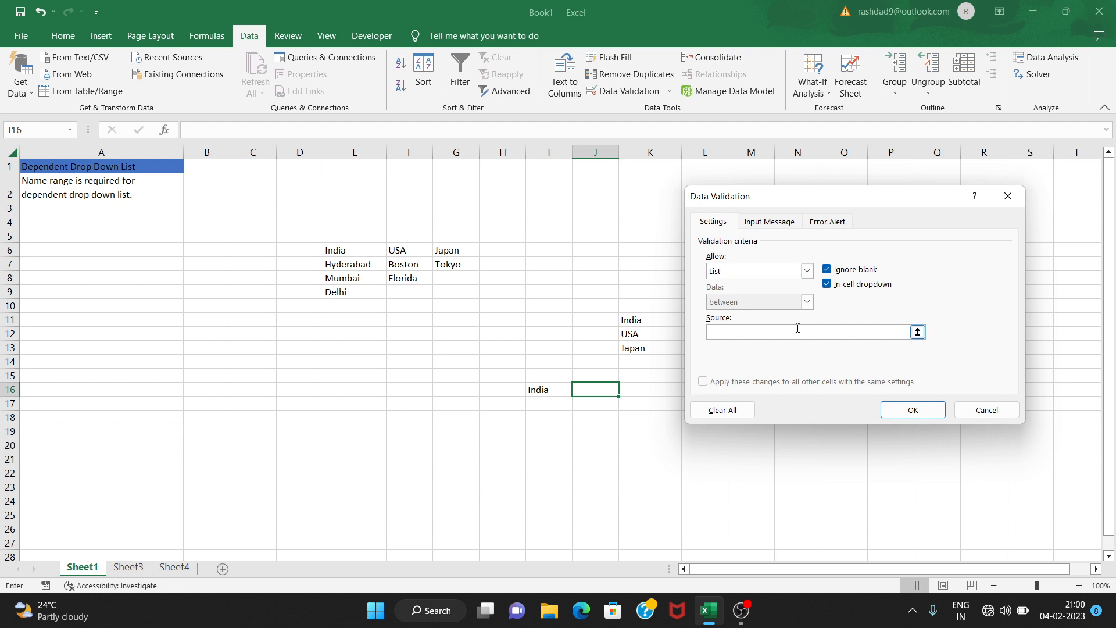
type("=")
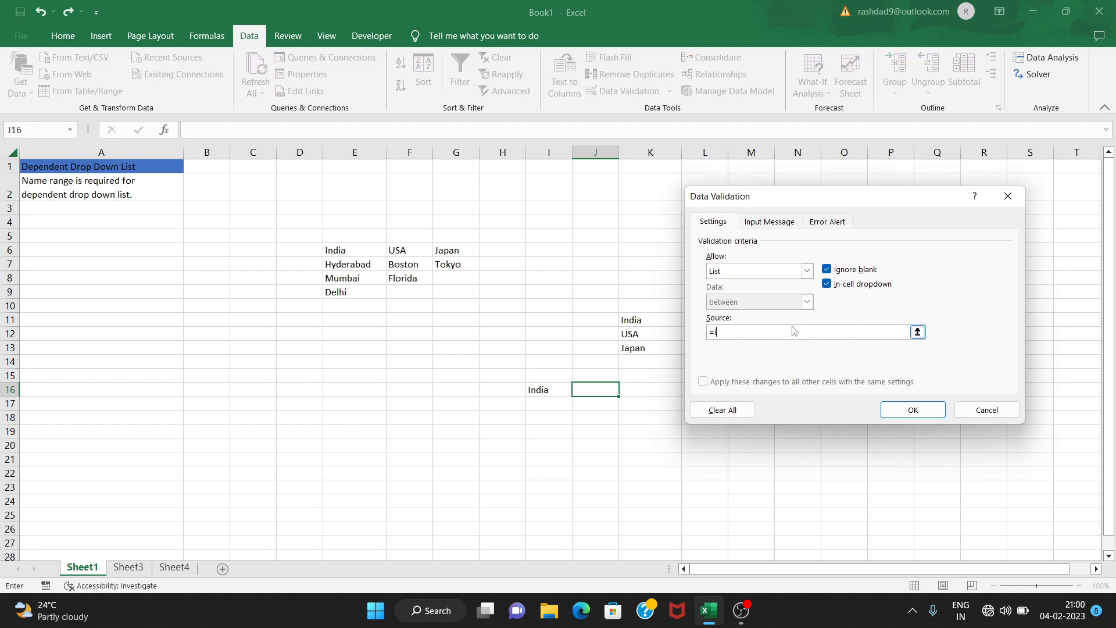
type("indirect(")
left_click(557, 390)
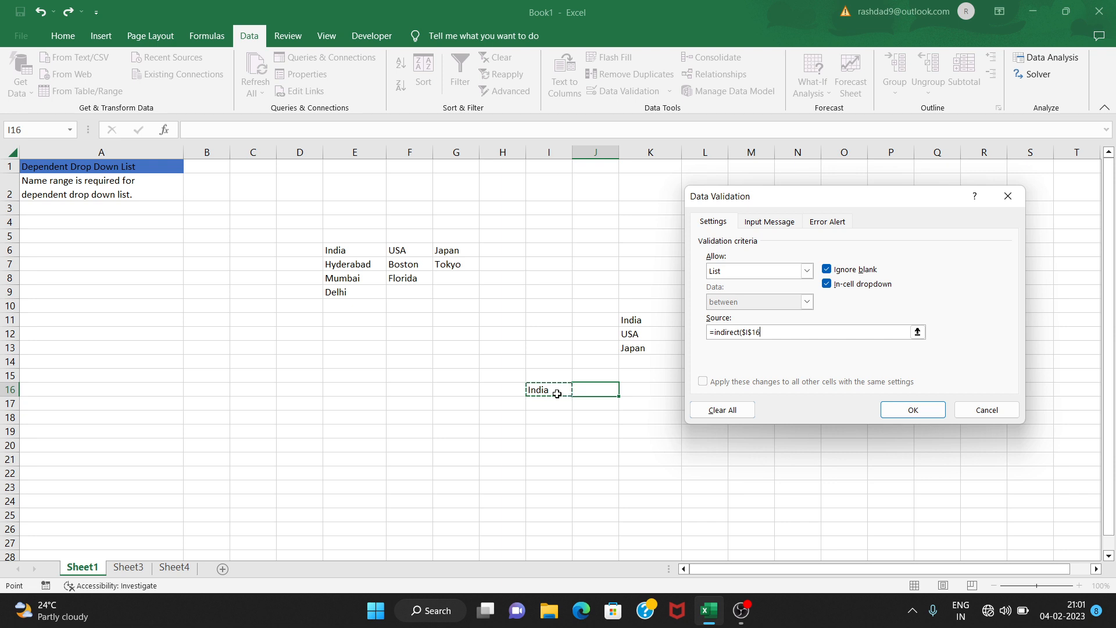
type(")")
left_click(913, 409)
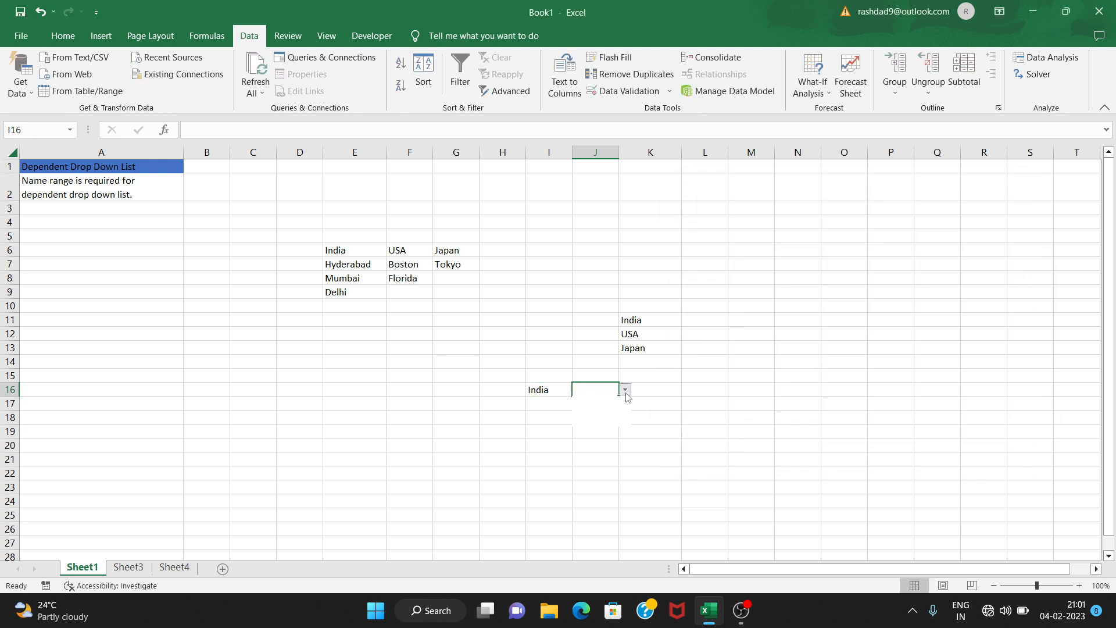
Test the city drop-down in J16 by choosing Hyderabad and then Delhi
left_click(624, 390)
left_click(624, 402)
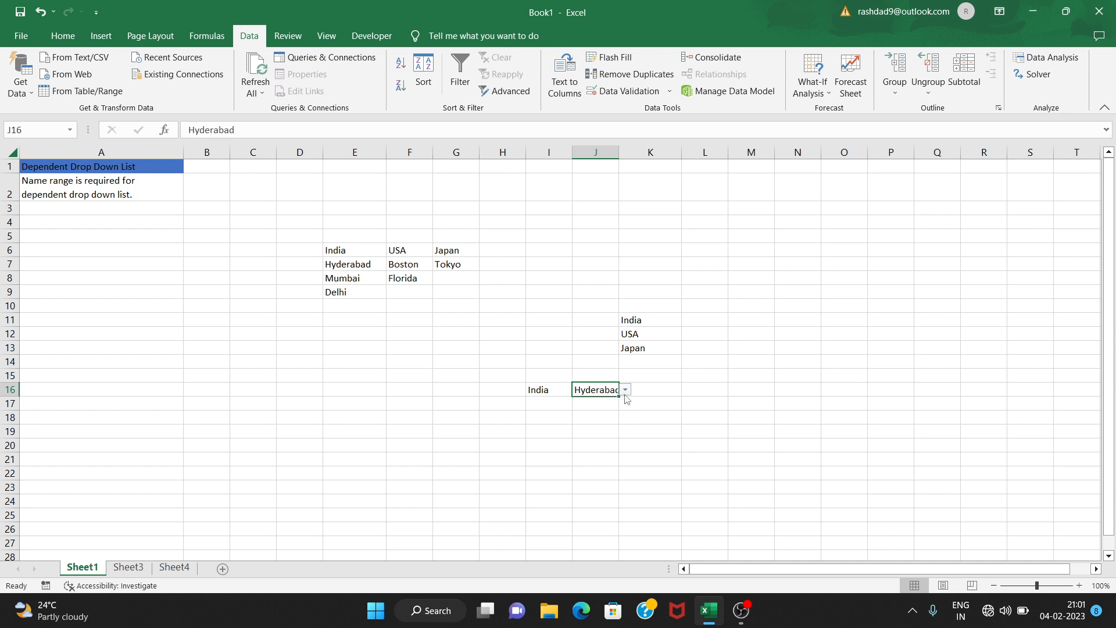
left_click(625, 395)
left_click(616, 422)
Change the country in I16 to USA and choose Boston as the city in J16
left_click(566, 393)
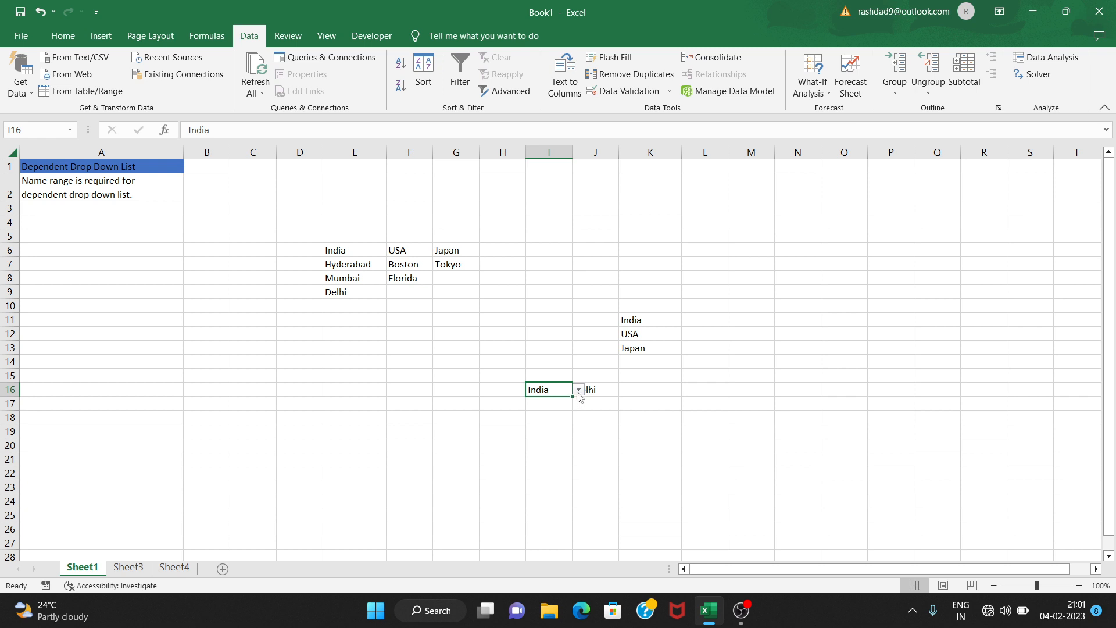
left_click(579, 390)
left_click(574, 411)
left_click(605, 390)
left_click(625, 389)
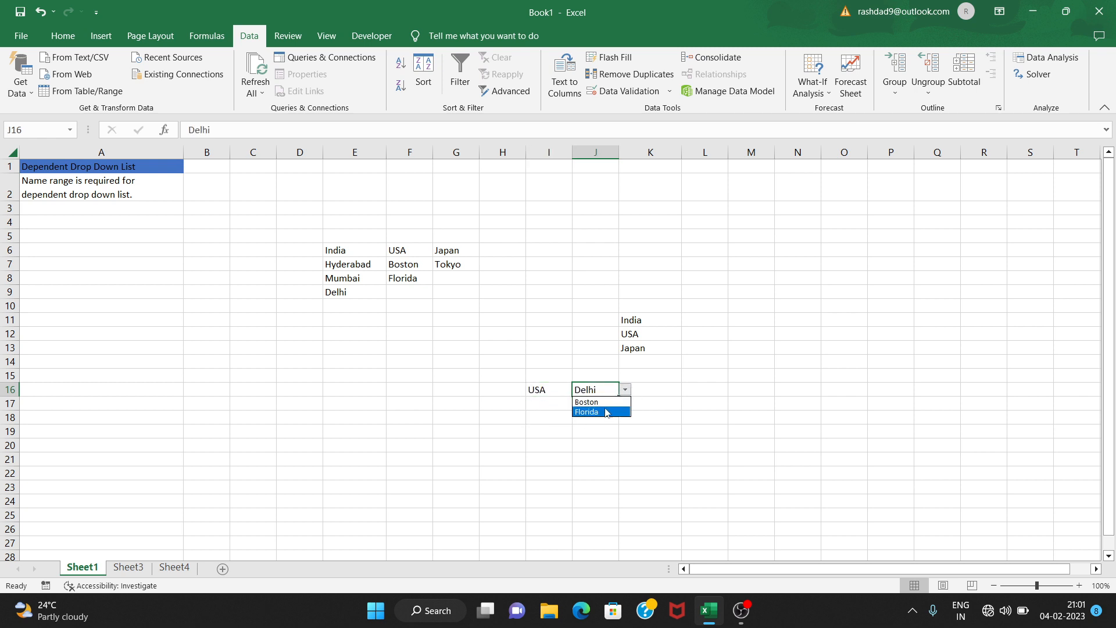
left_click(608, 403)
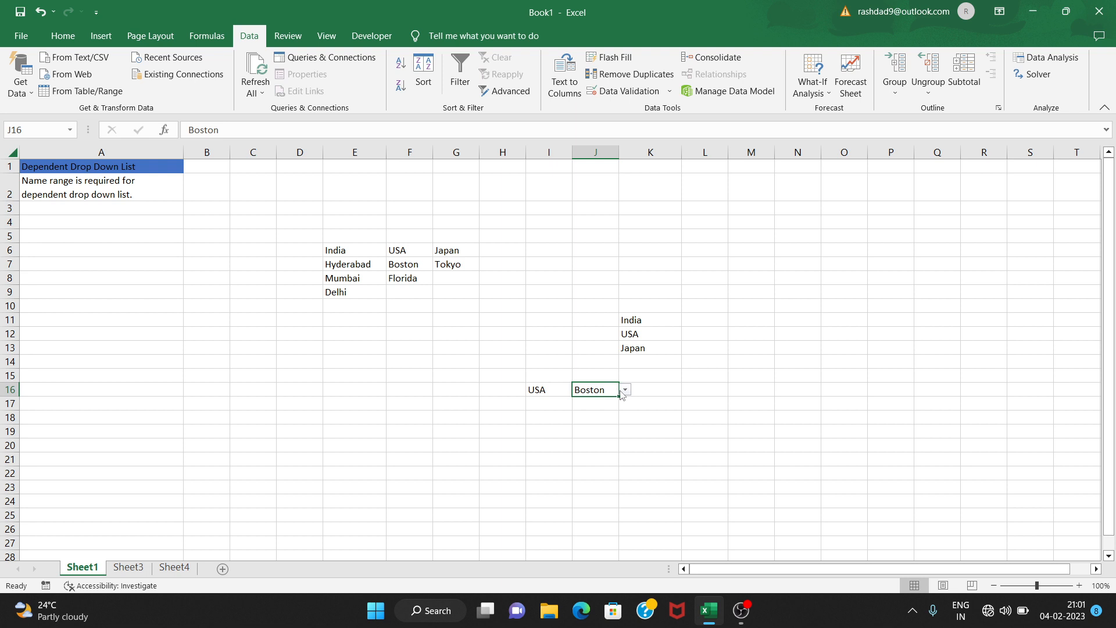
Change the country in I16 to Japan and choose Tokyo as the city in J16
left_click(562, 390)
left_click(580, 391)
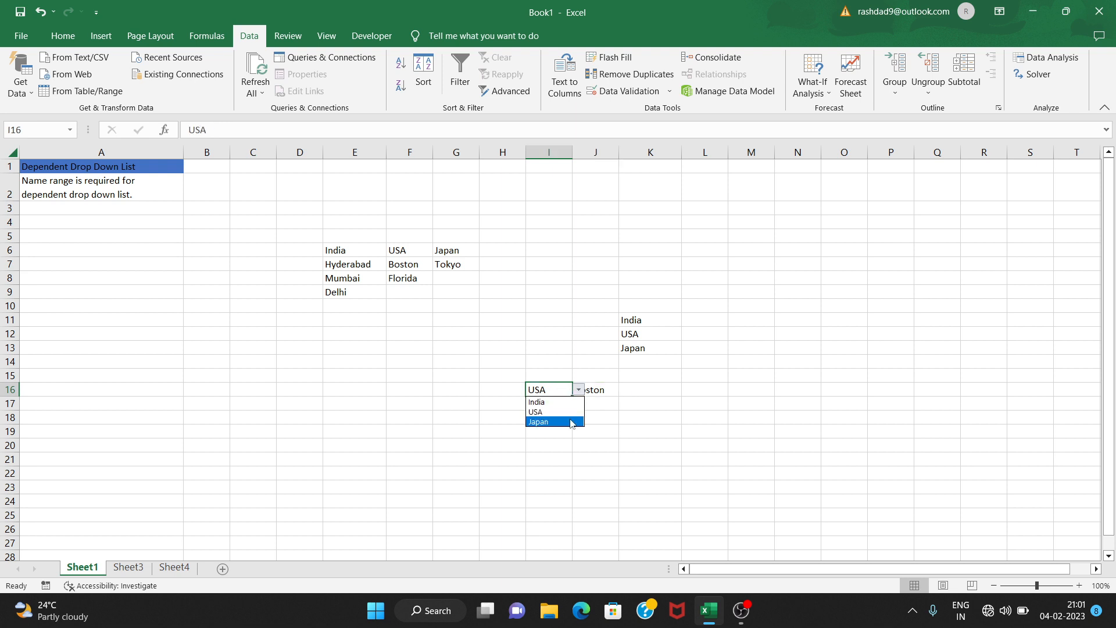
left_click(573, 421)
left_click(598, 385)
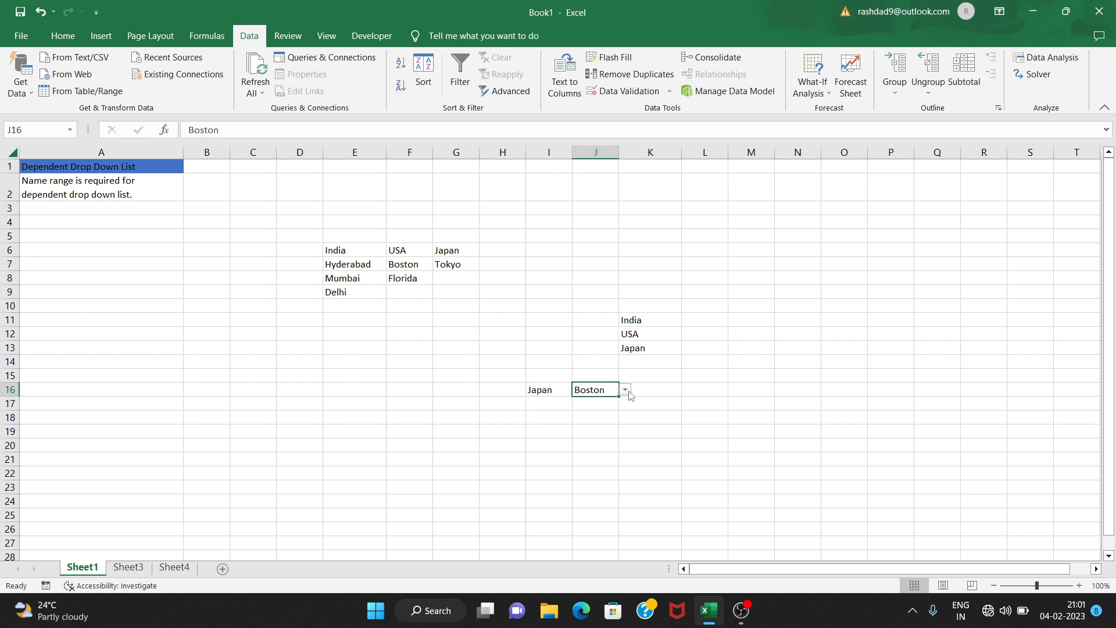
left_click(625, 389)
left_click(587, 402)
left_click(552, 429)
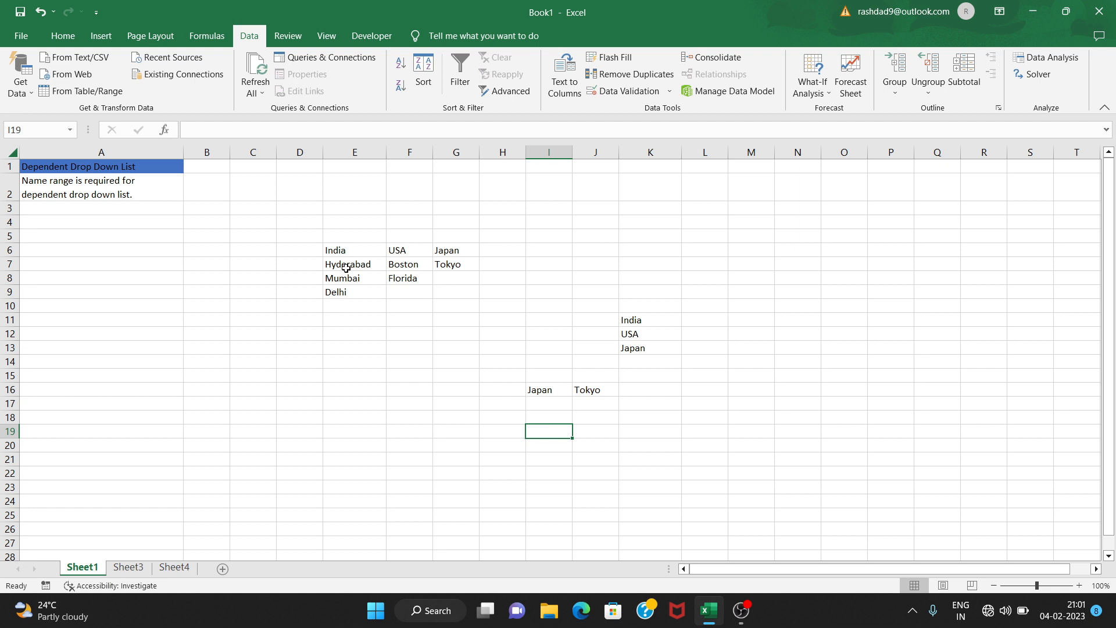
Examine the India city range E7:E9, the country headings in row 6 and the dependent city cell J16
left_click_drag(346, 268, 351, 290)
left_click(352, 250)
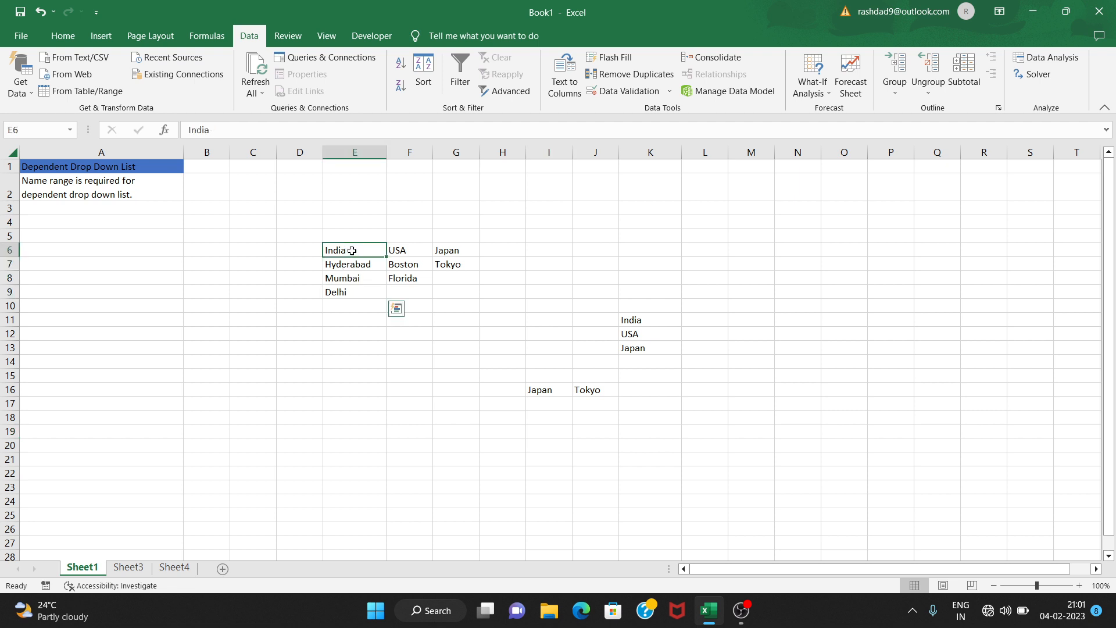
left_click(584, 389)
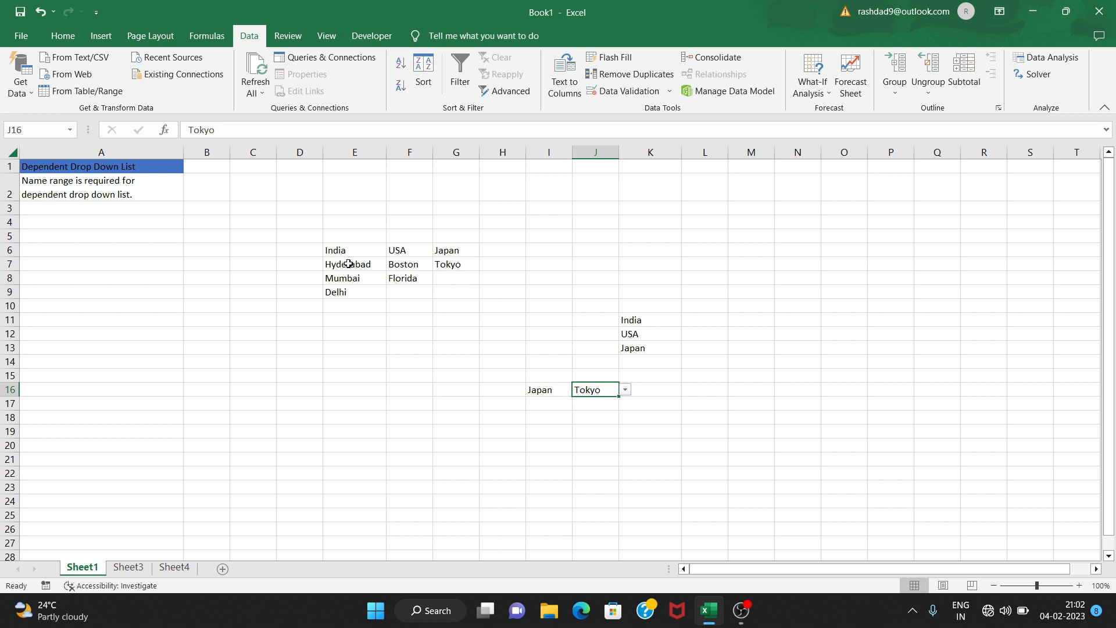
left_click_drag(348, 263, 347, 291)
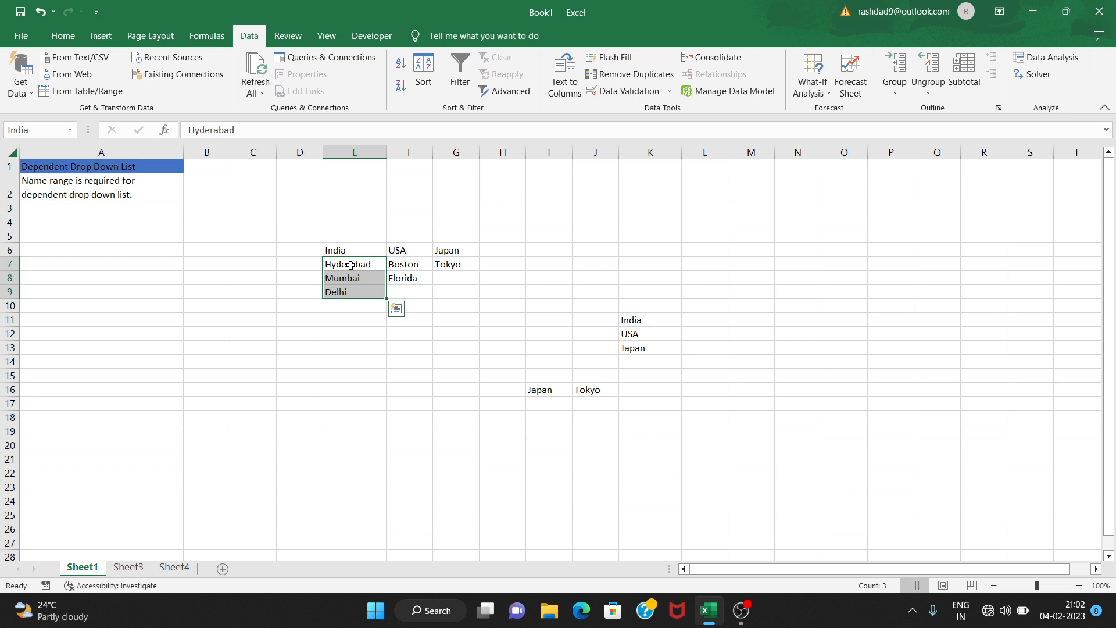
left_click(365, 255)
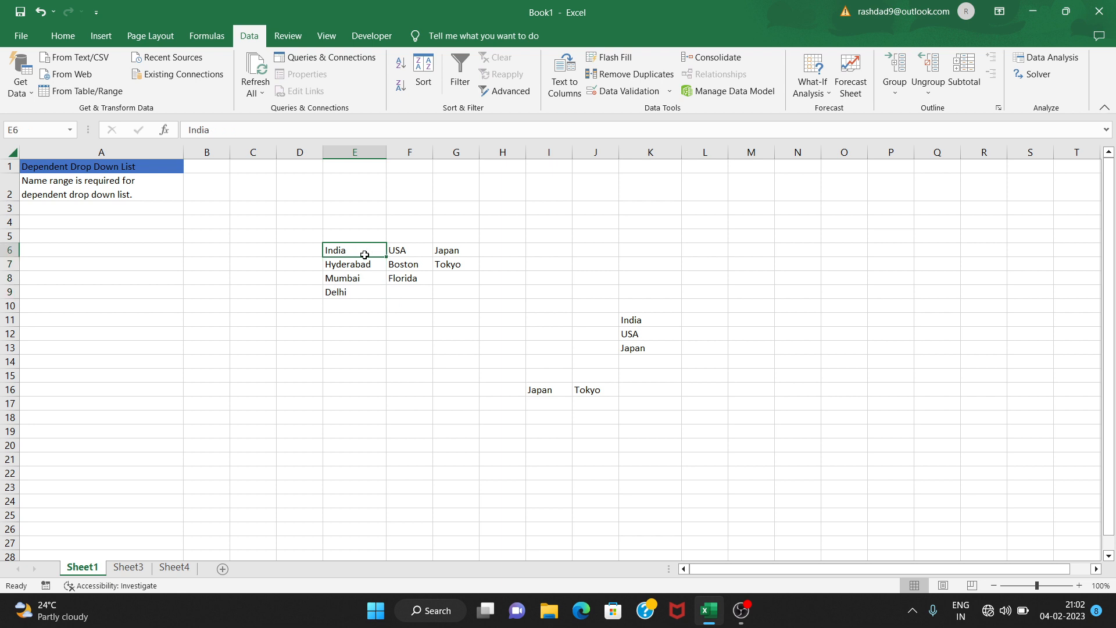
left_click_drag(365, 264, 411, 279)
left_click(368, 251)
left_click(437, 250)
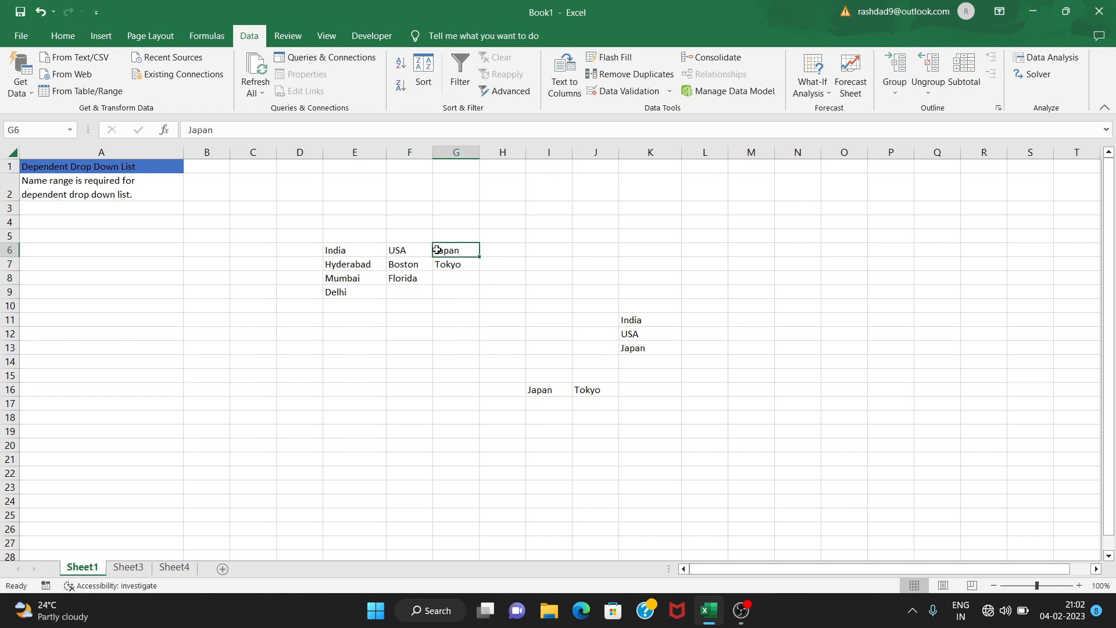
left_click(583, 390)
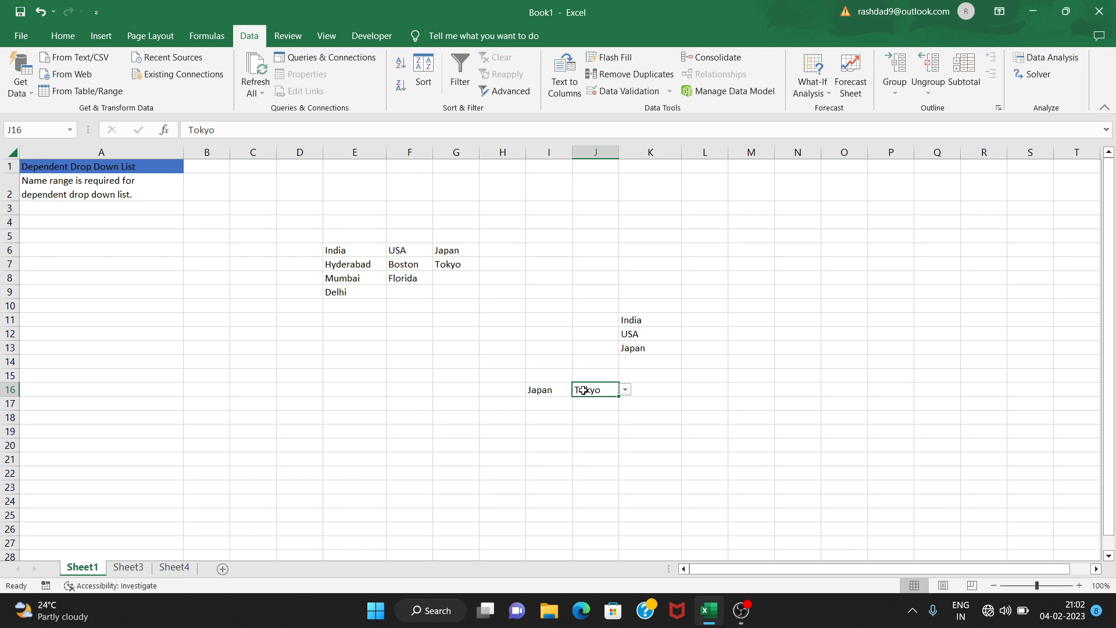
mouse_move(741, 610)
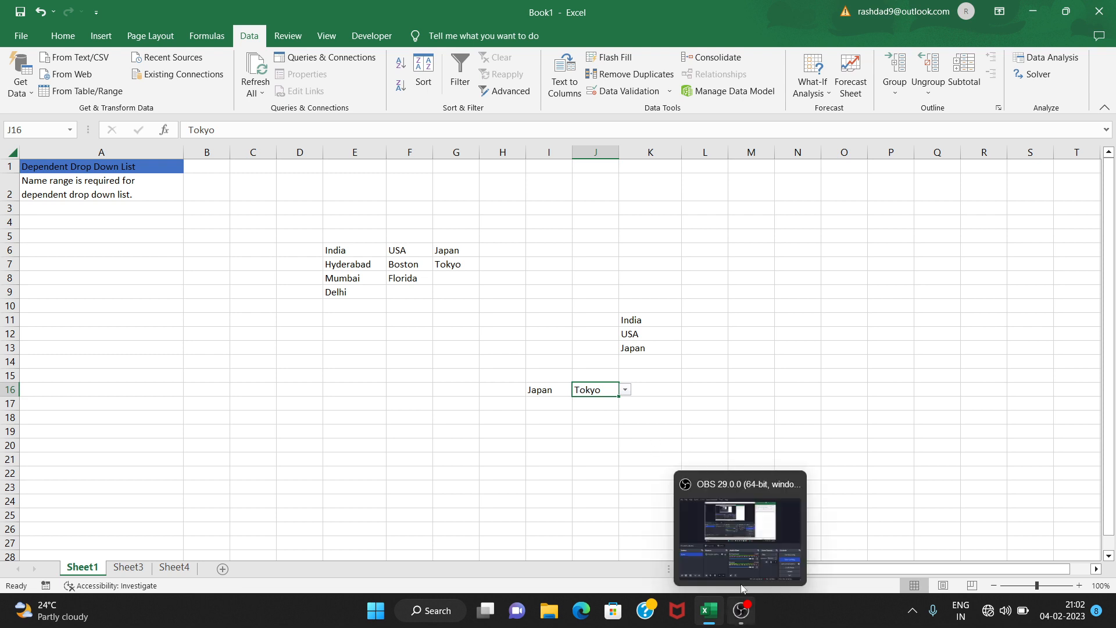